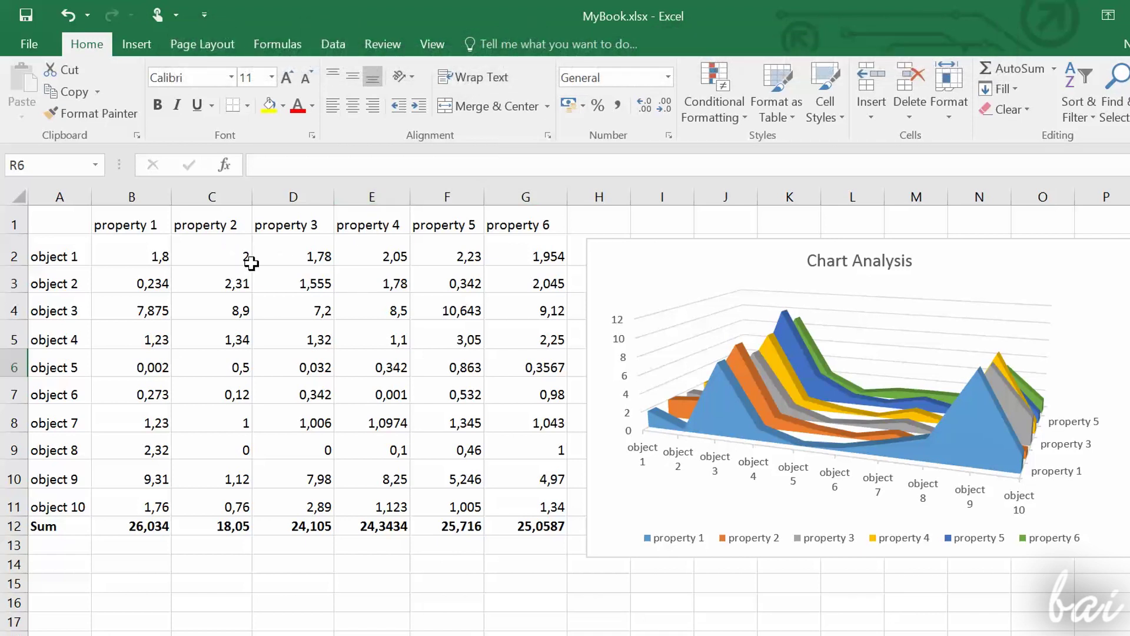
# - Check the values in E8, F7 and G9, then select columns B through G
pyautogui.click(344, 422)
pyautogui.click(471, 395)
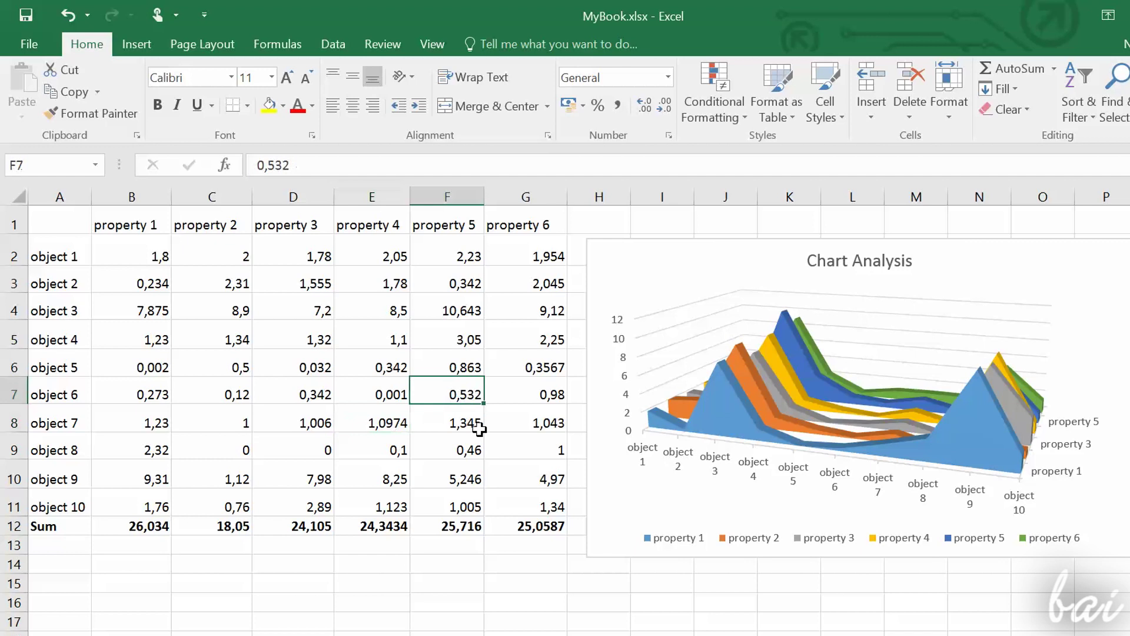
pyautogui.click(504, 458)
pyautogui.moveTo(156, 196); pyautogui.dragTo(545, 176)
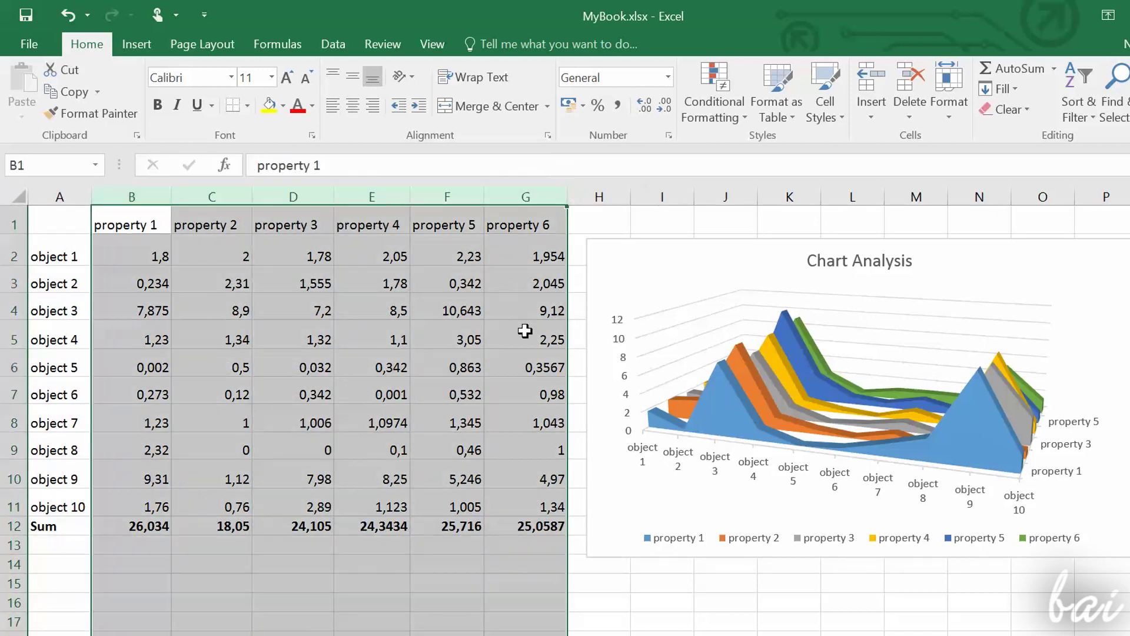
pyautogui.click(525, 330)
# - Select rows 2–11, then inspect the Chart Analysis chart and deselect it
pyautogui.moveTo(12, 252); pyautogui.dragTo(7, 506)
pyautogui.click(229, 423)
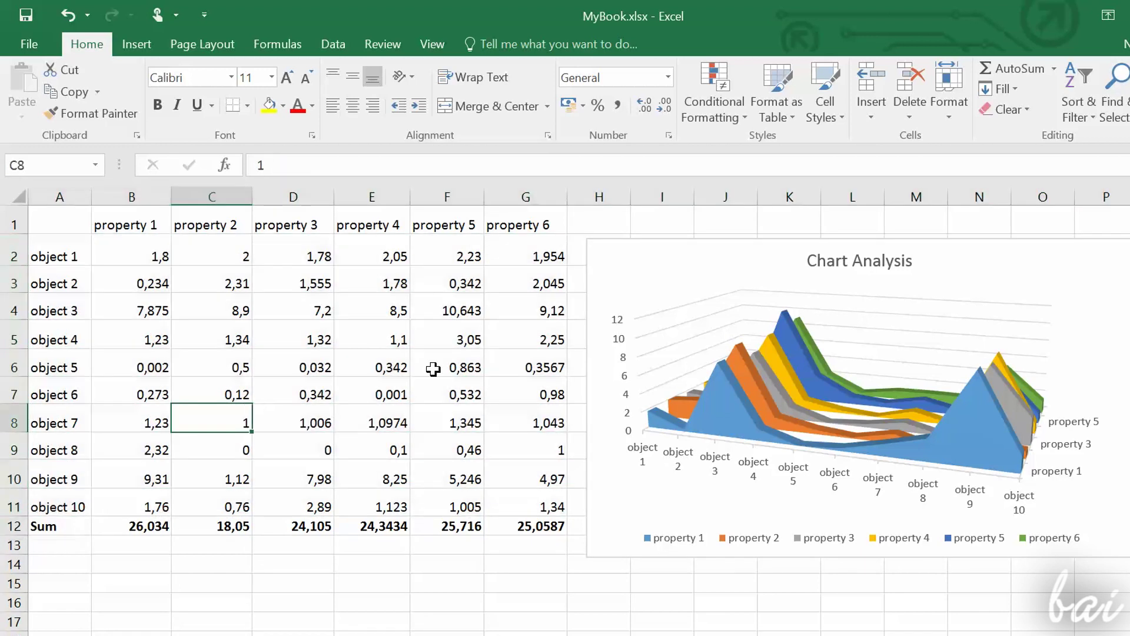
pyautogui.click(434, 368)
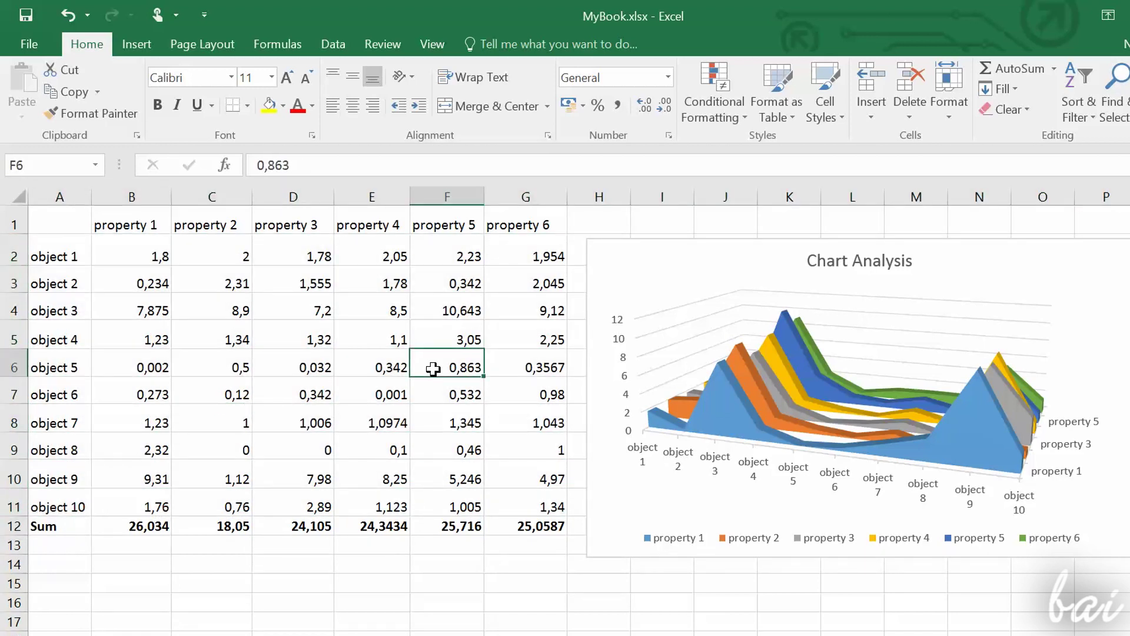
pyautogui.click(923, 361)
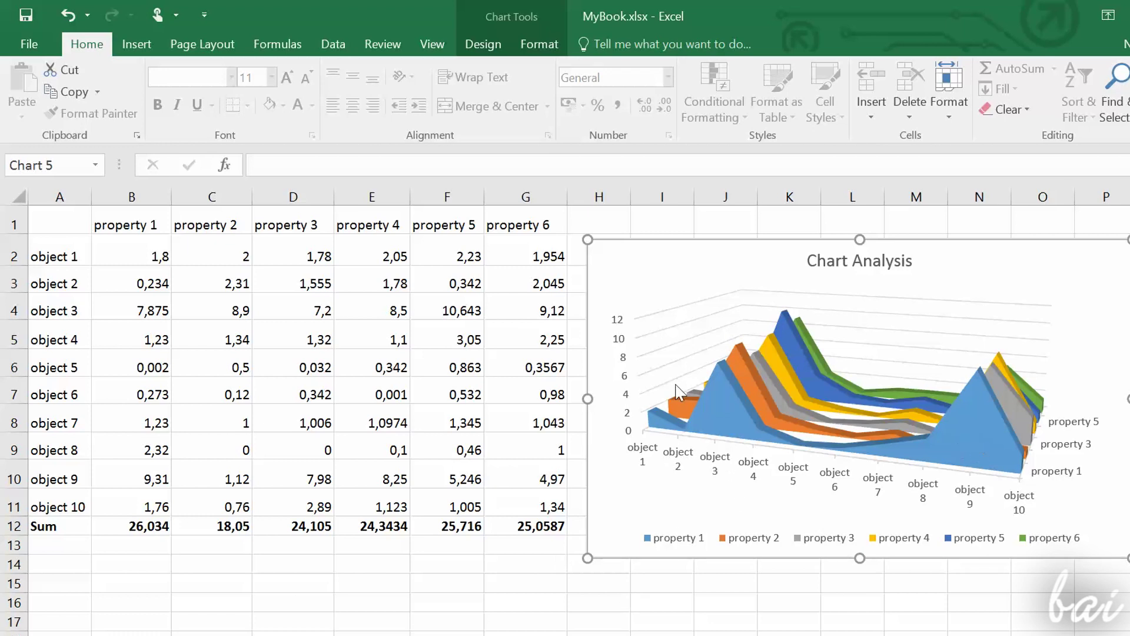
pyautogui.click(368, 363)
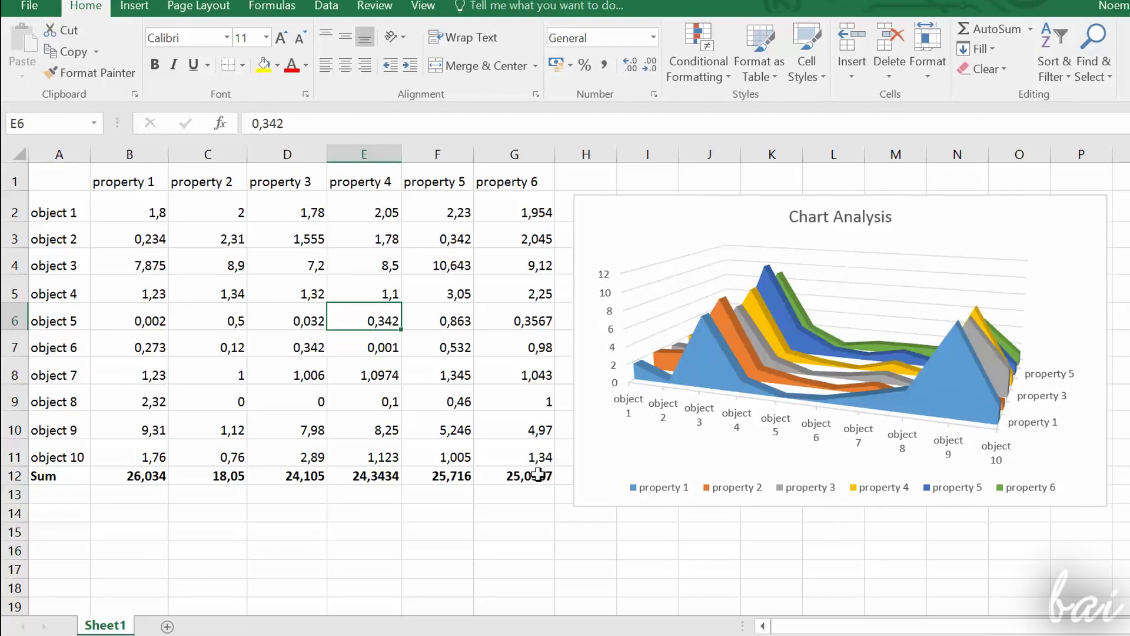
# - Convert the A1:G12 data block into a formatted table using Quick Analysis Tables
pyautogui.moveTo(532, 524); pyautogui.dragTo(5, 224)
pyautogui.moveTo(7, 163); pyautogui.dragTo(7, 163)
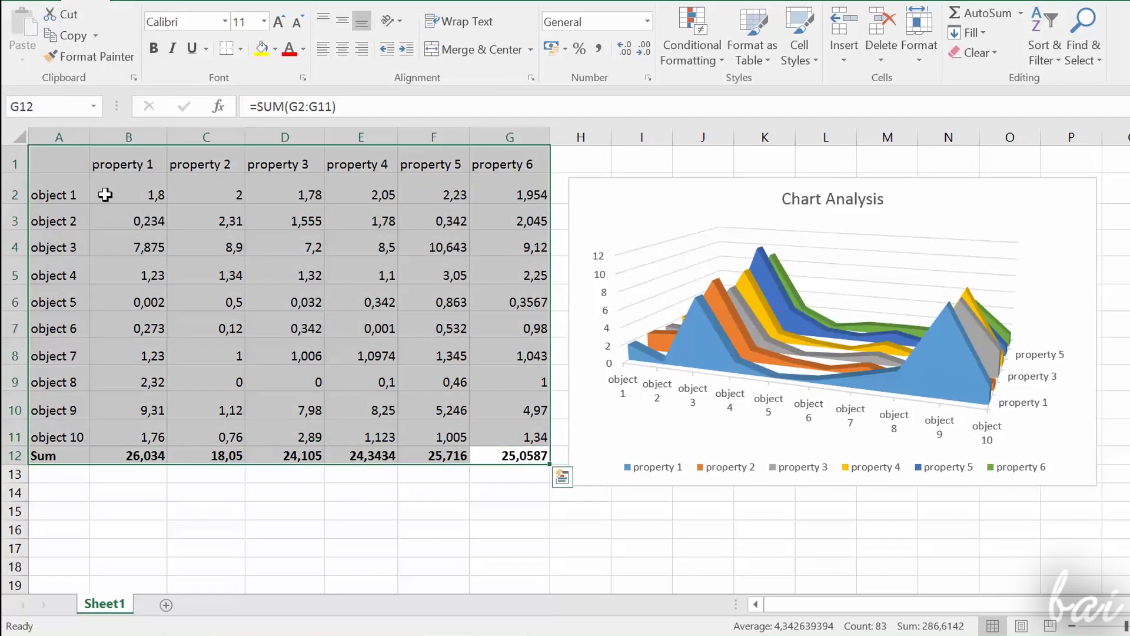
pyautogui.click(562, 478)
pyautogui.click(565, 515)
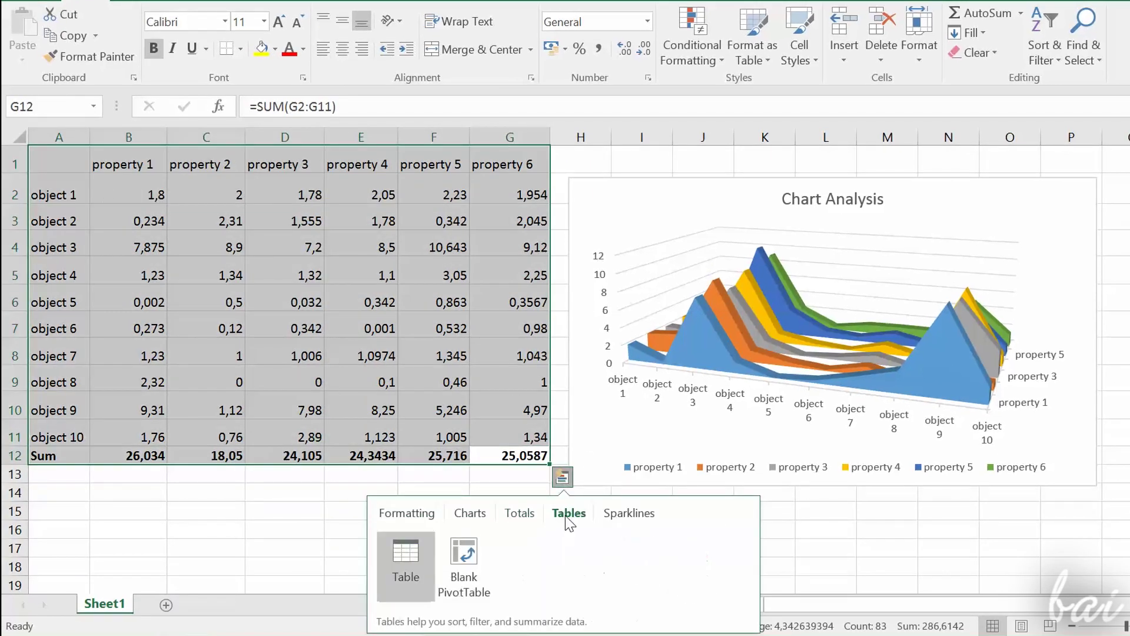
pyautogui.click(411, 549)
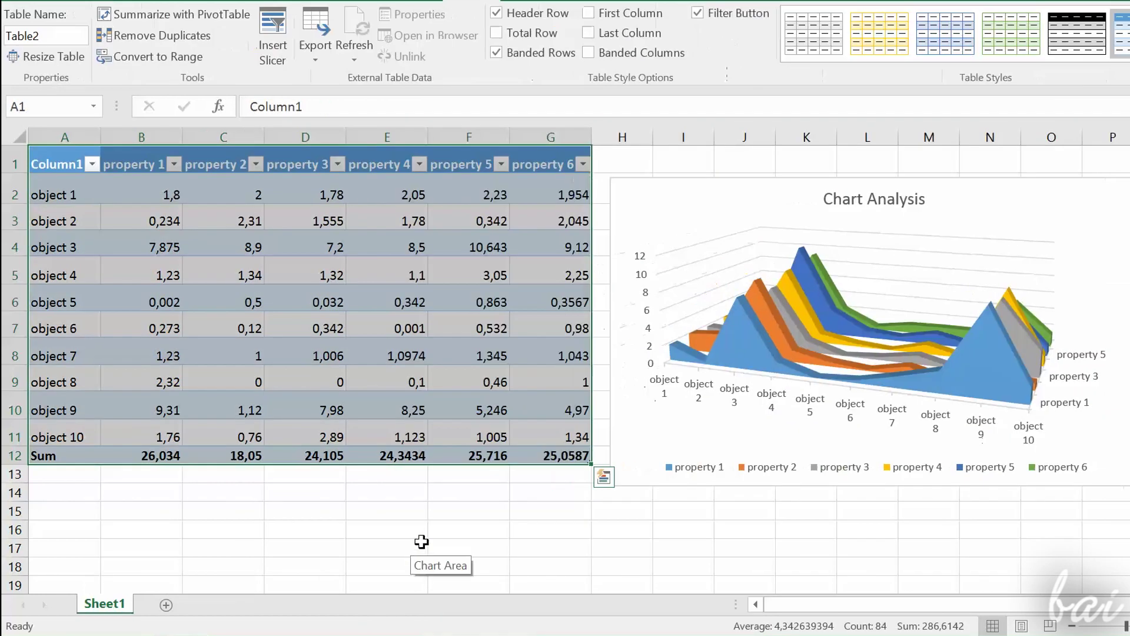
pyautogui.click(422, 542)
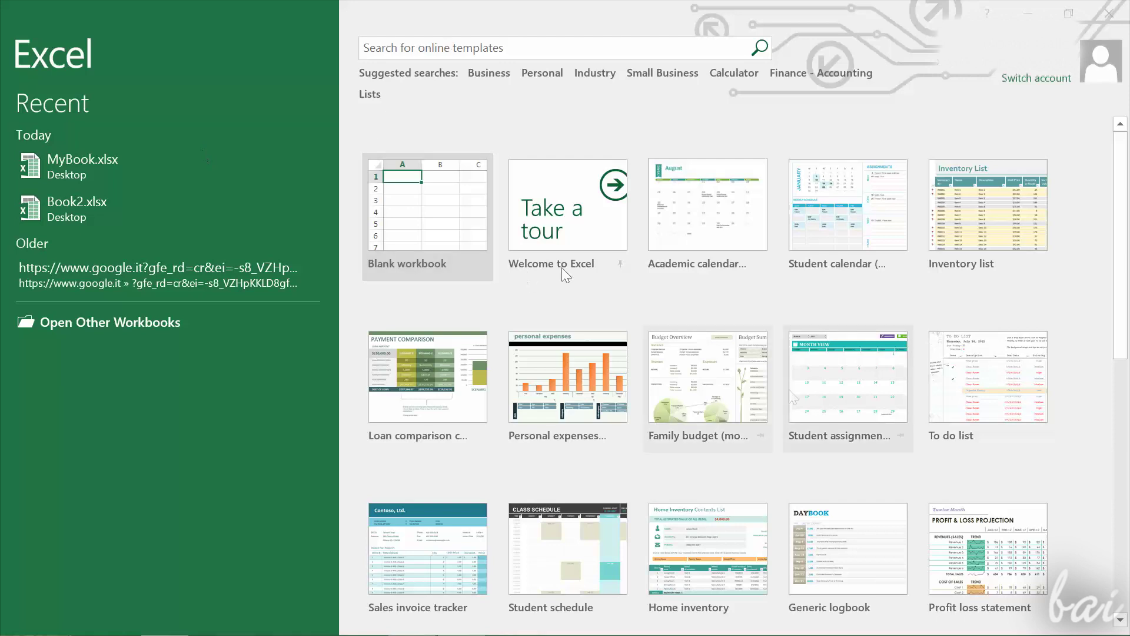
# - Create a workbook from the Profit loss statement template, then start a blank Book1 workbook
pyautogui.click(998, 551)
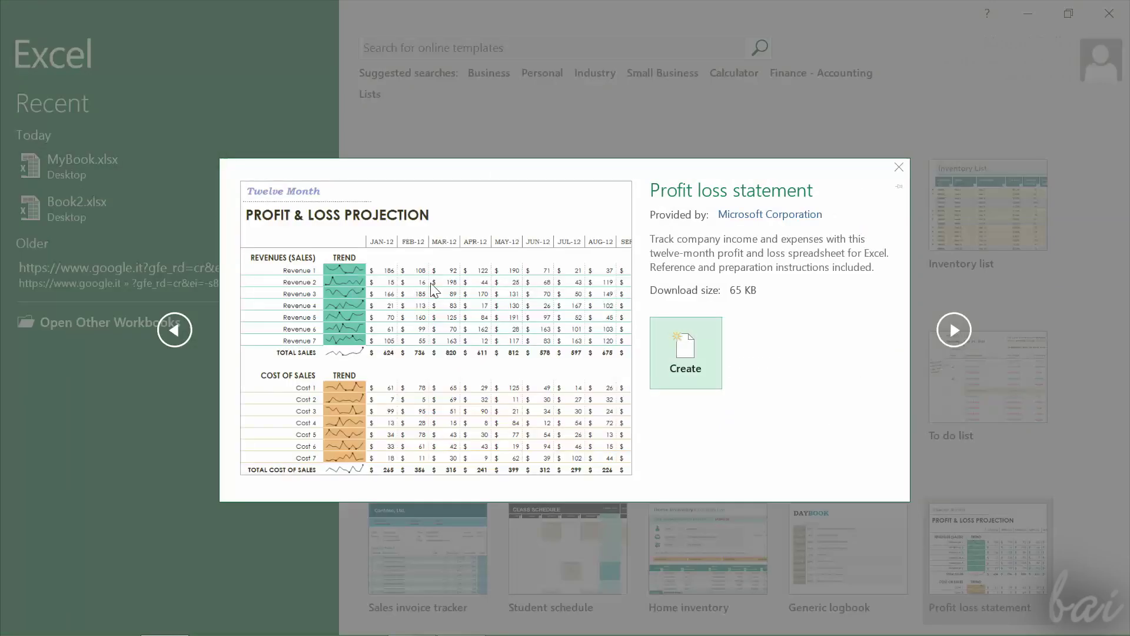
pyautogui.click(688, 345)
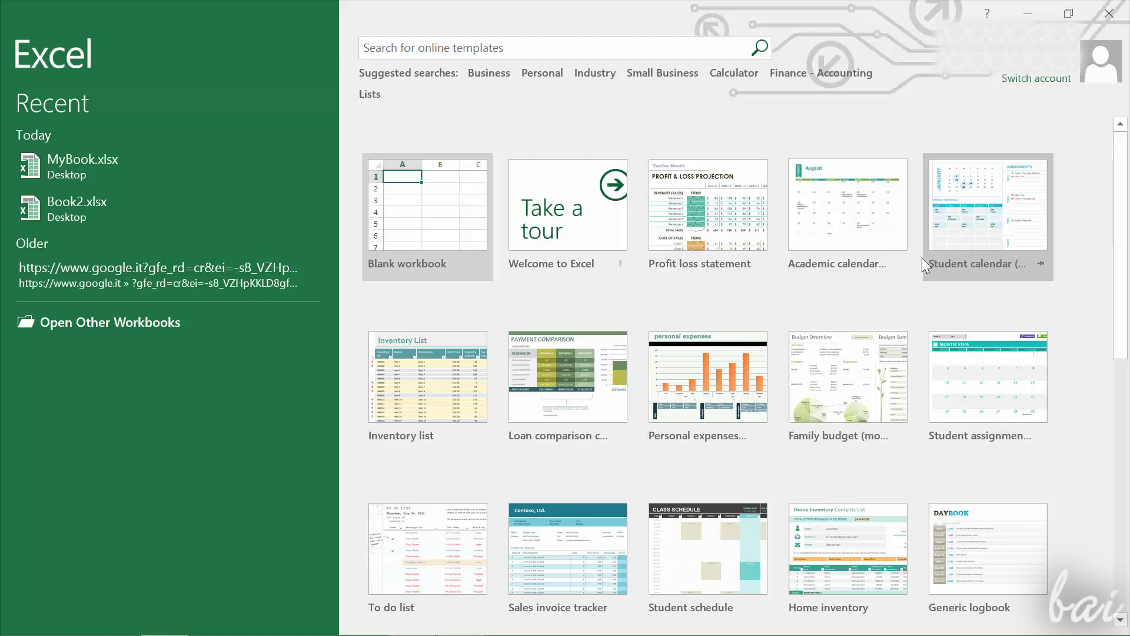
pyautogui.click(420, 214)
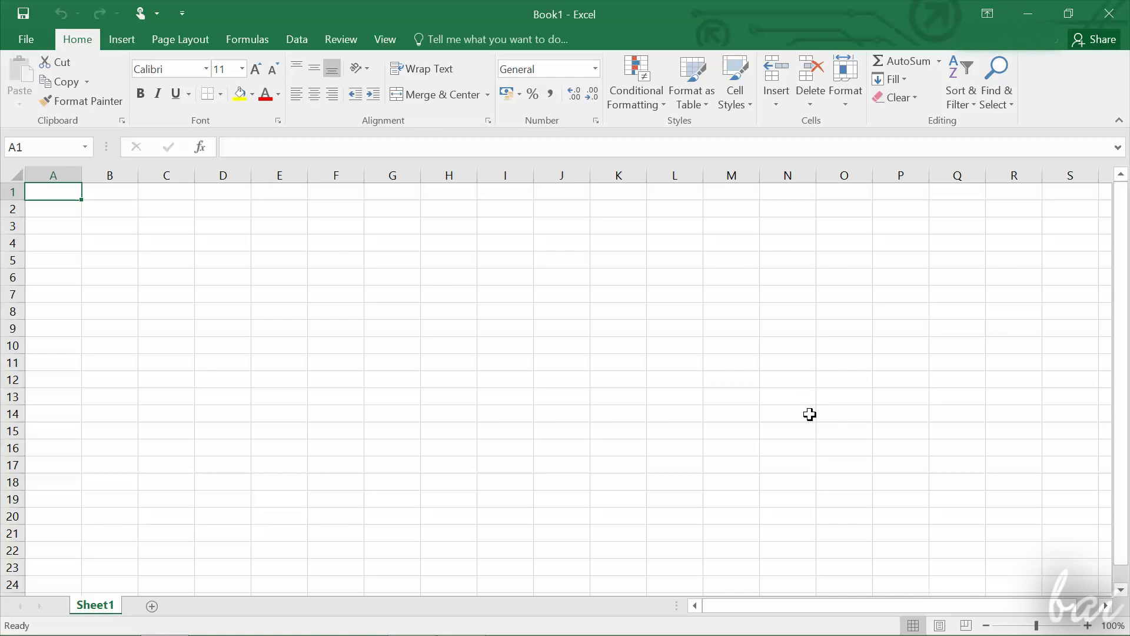
pyautogui.click(13, 192)
pyautogui.click(13, 209)
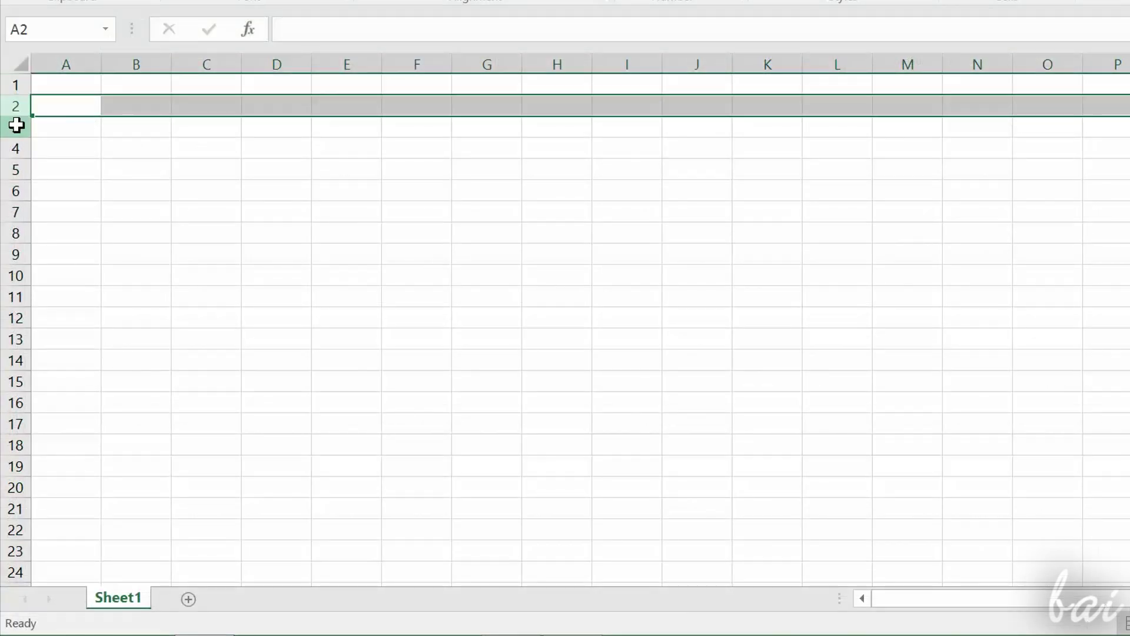
pyautogui.click(13, 226)
pyautogui.click(13, 260)
pyautogui.click(15, 190)
pyautogui.click(14, 211)
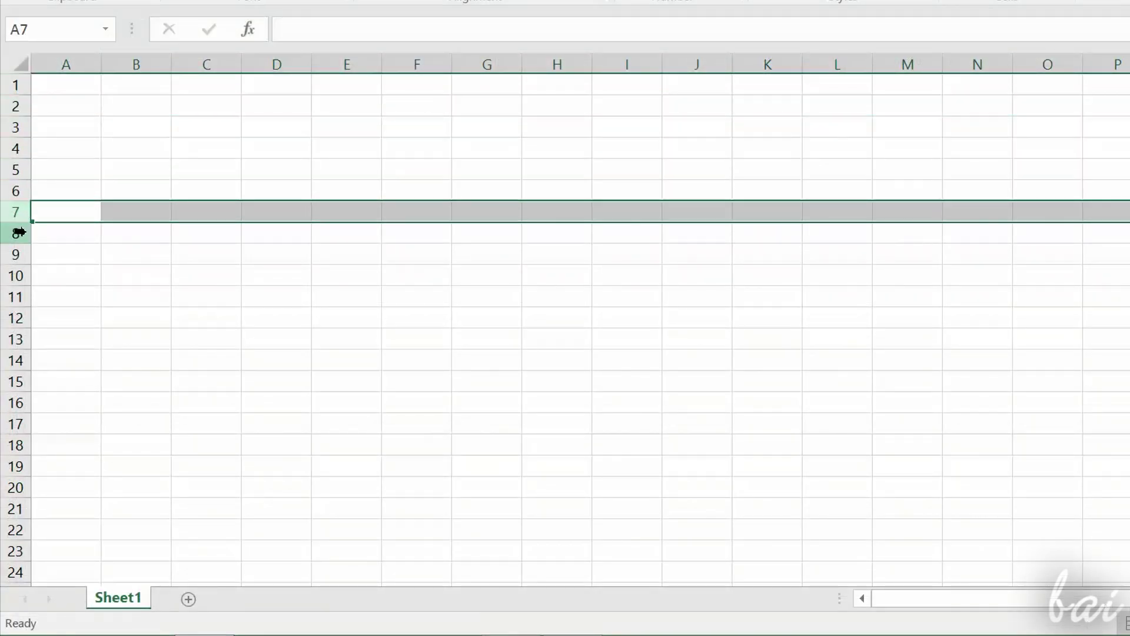
pyautogui.click(14, 233)
pyautogui.click(149, 62)
pyautogui.click(203, 59)
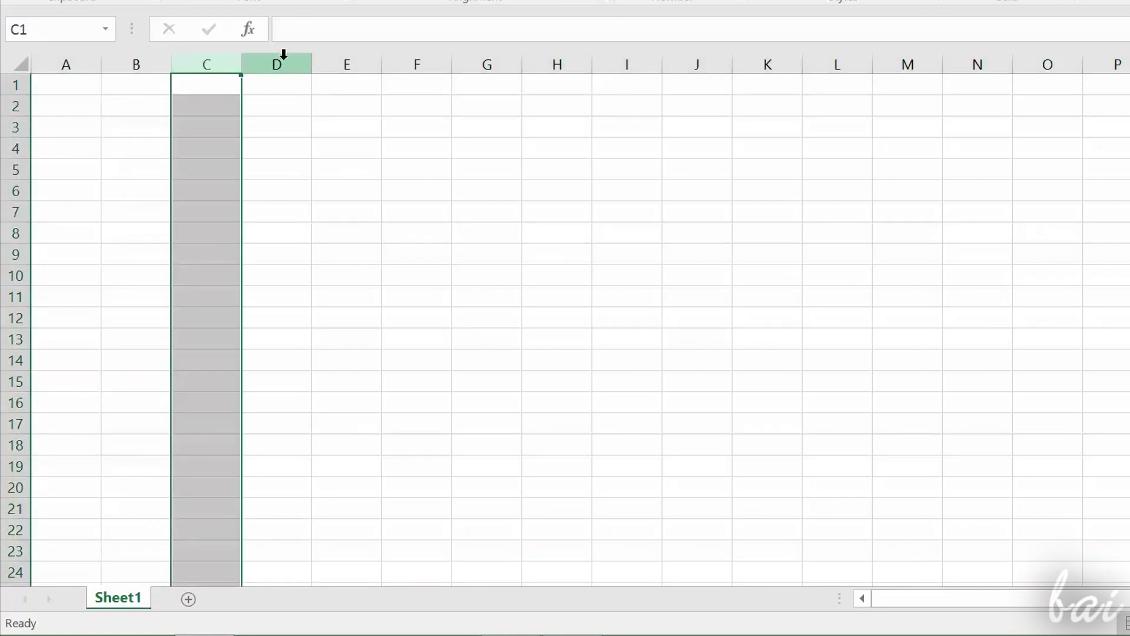
pyautogui.click(283, 59)
pyautogui.click(349, 59)
pyautogui.click(424, 59)
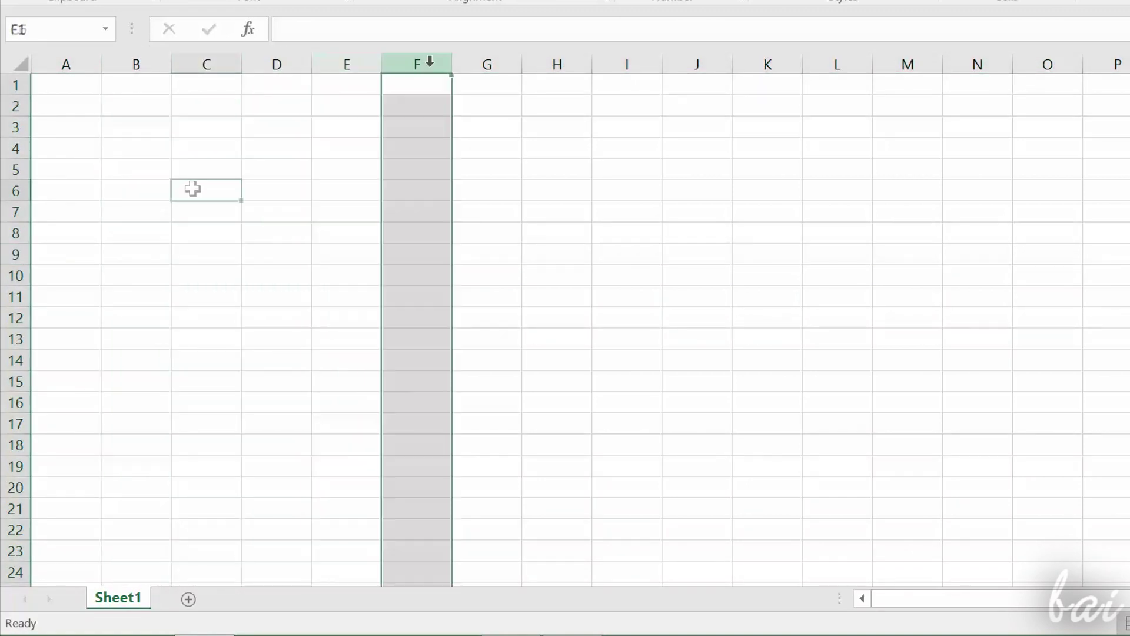
pyautogui.click(195, 187)
pyautogui.click(308, 153)
pyautogui.click(369, 199)
pyautogui.click(402, 269)
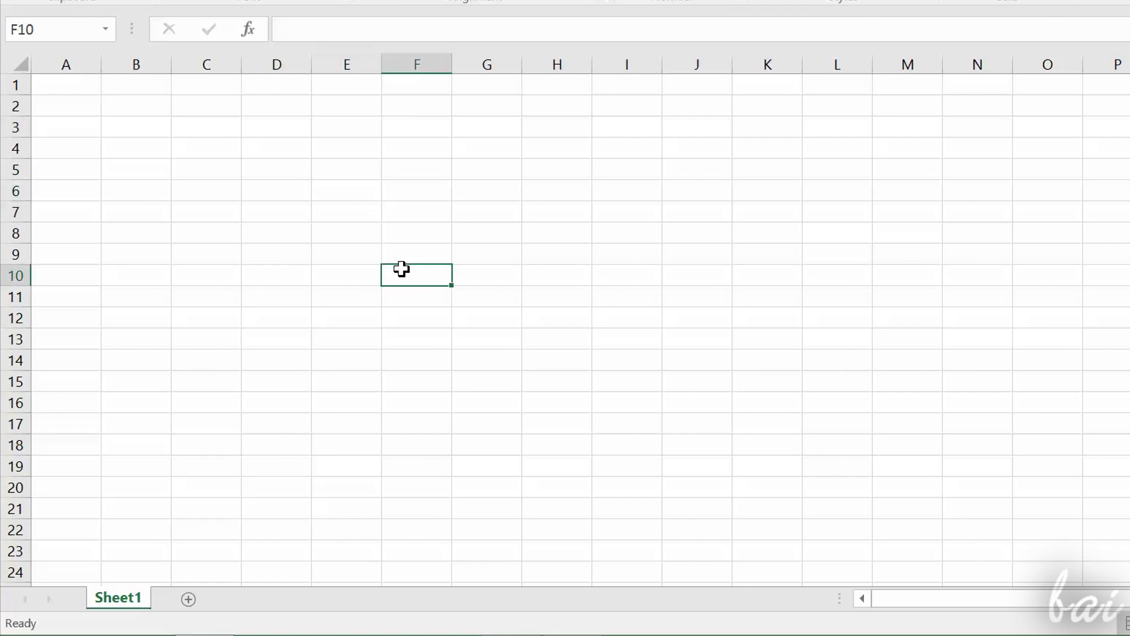
pyautogui.click(467, 186)
pyautogui.click(577, 212)
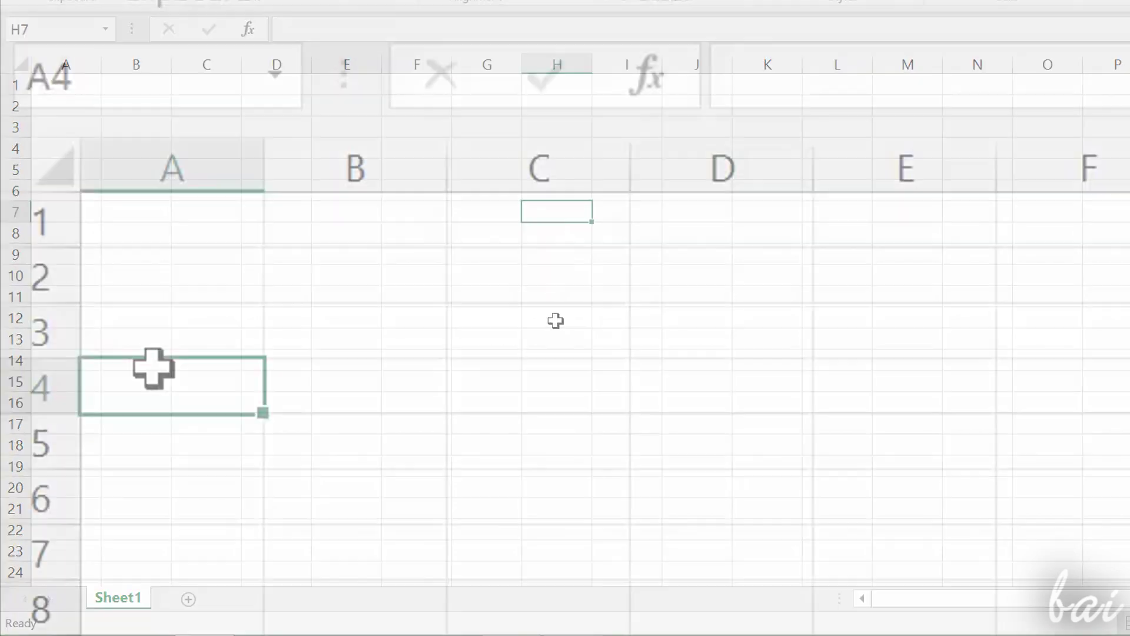
pyautogui.click(58, 111)
pyautogui.click(144, 230)
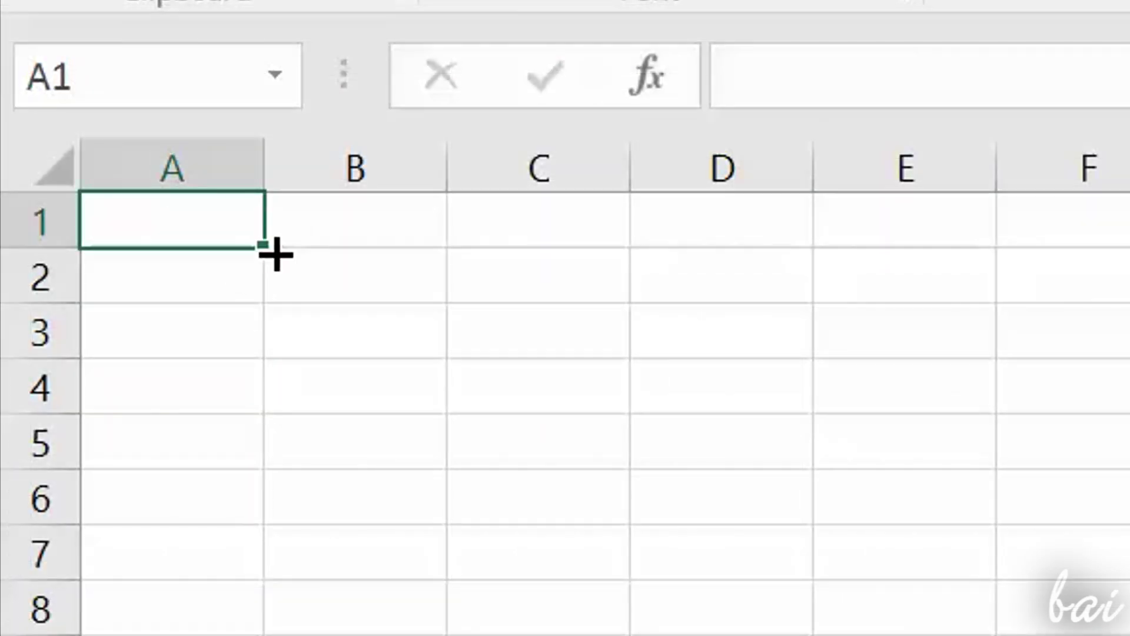
pyautogui.click(312, 270)
pyautogui.click(319, 338)
pyautogui.click(318, 421)
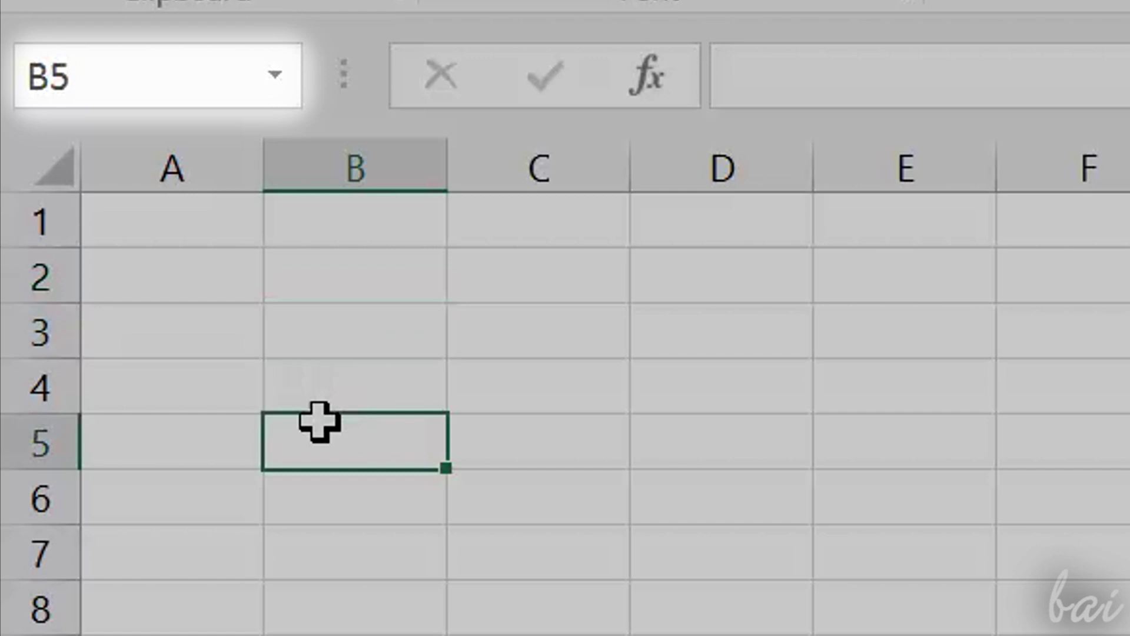
# - Enter 'property 3' as the header in cell D1
pyautogui.click(217, 400)
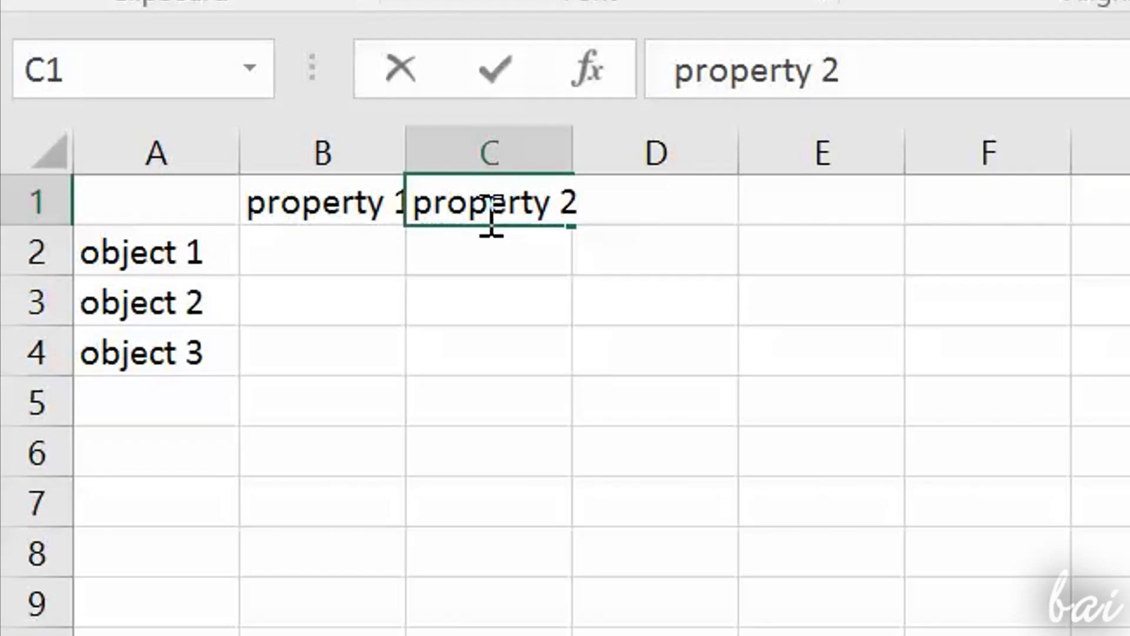
pyautogui.click(709, 268)
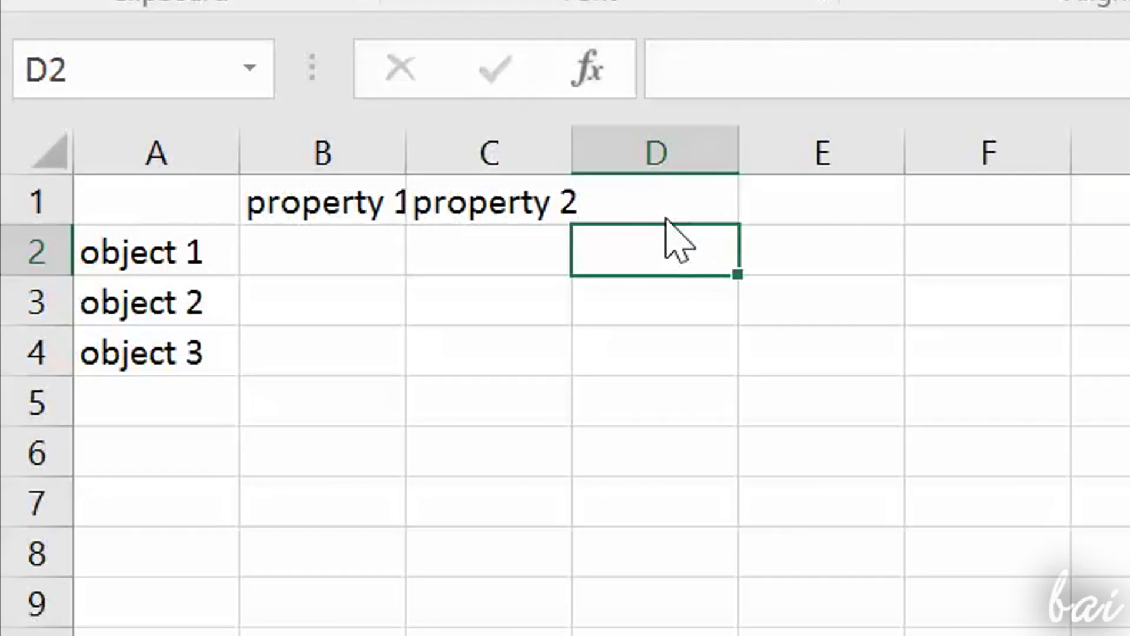
pyautogui.doubleClick(671, 203)
pyautogui.write('property 3')
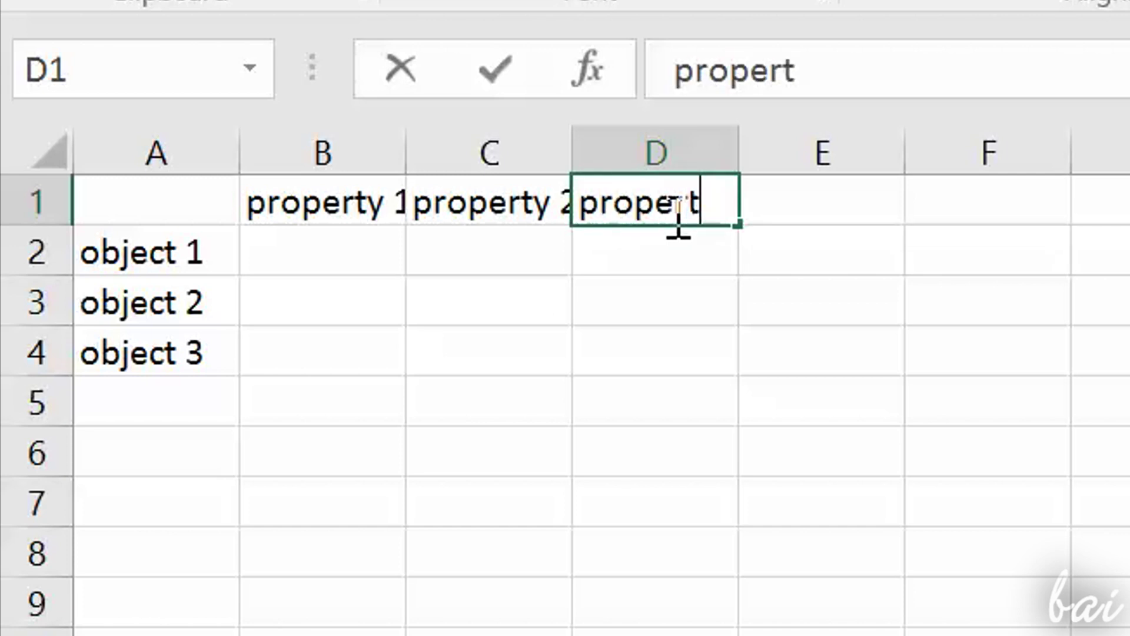
pyautogui.click(323, 255)
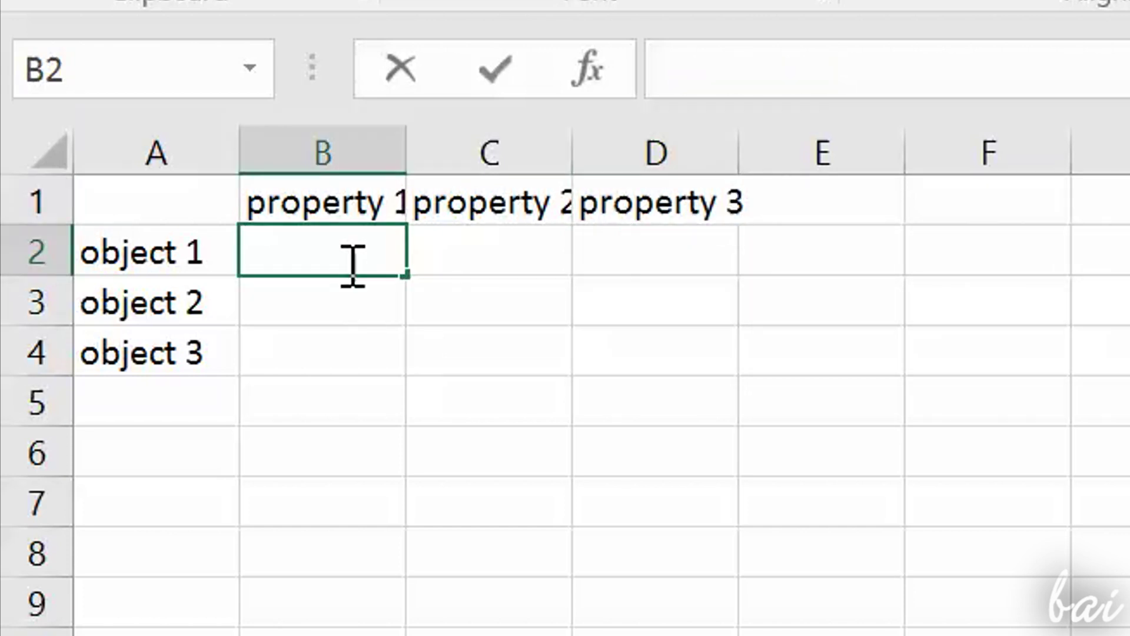
# - Fill object 1's row with 1,23, 1 and 0,234 in B2:D2
pyautogui.write('1,23')
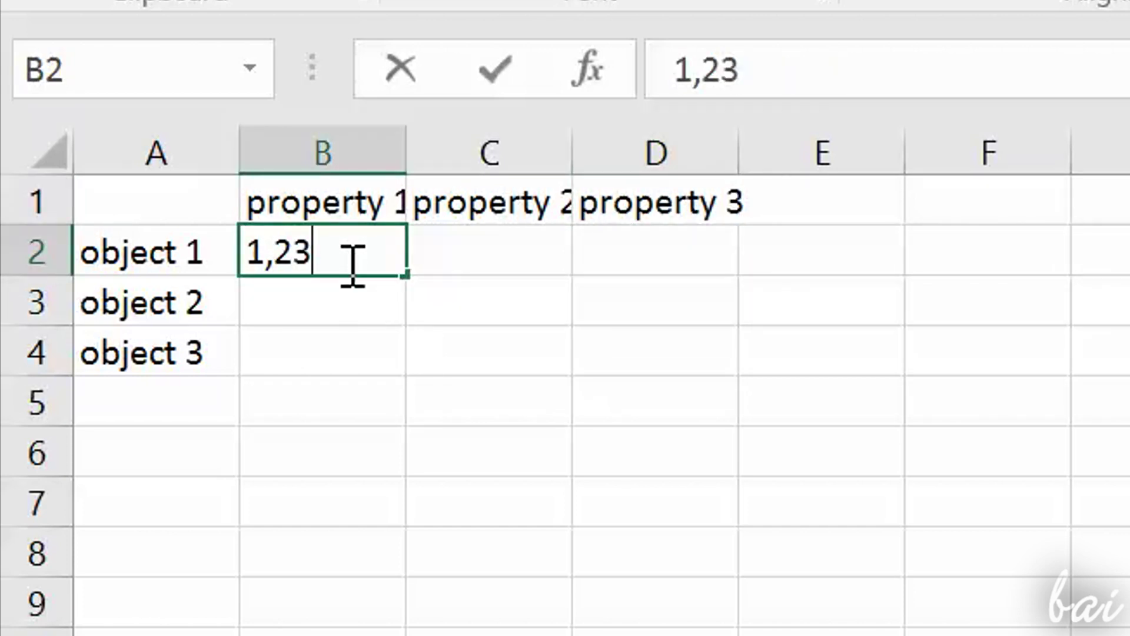
pyautogui.click(518, 257)
pyautogui.write('1')
pyautogui.click(677, 247)
pyautogui.write('0,234')
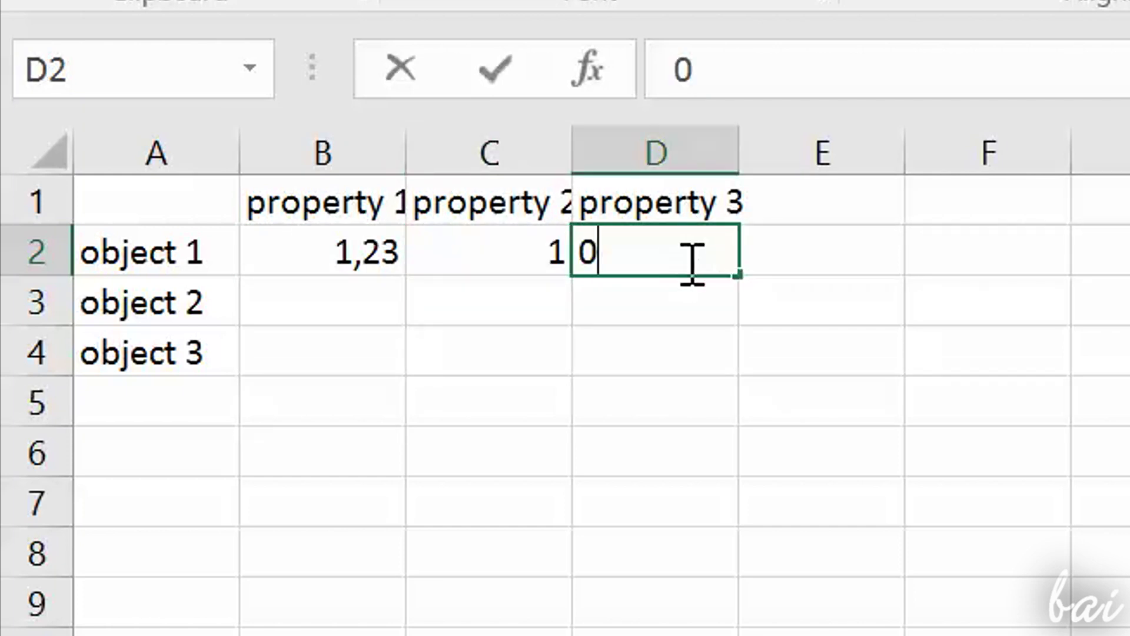
pyautogui.click(647, 359)
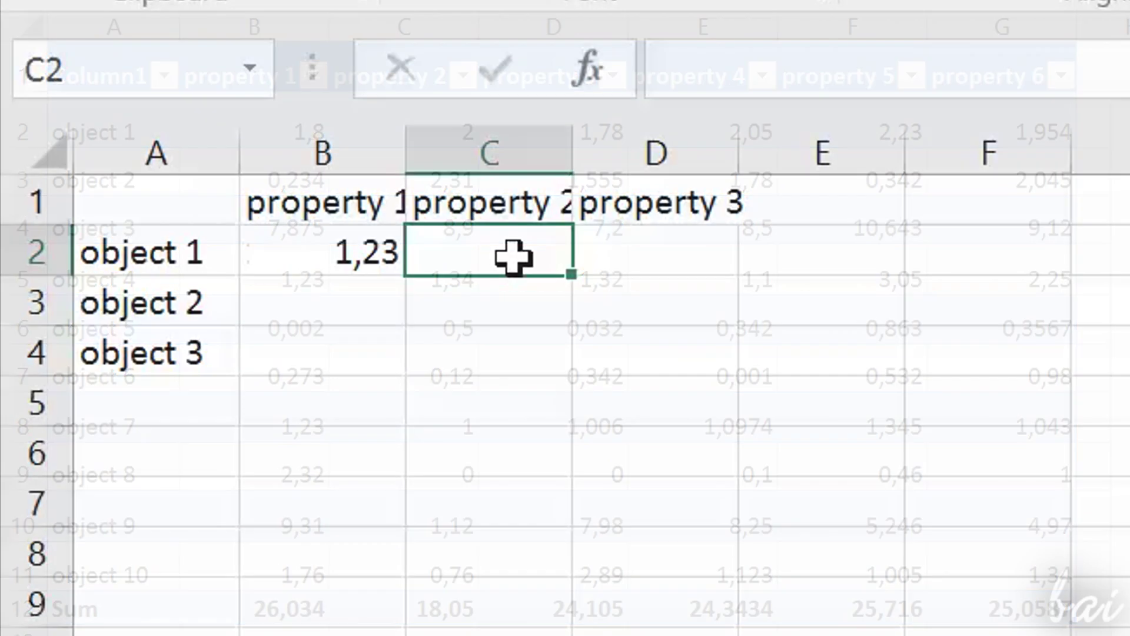
# - Re-enter 1 and 0,234 for object 1, then leave B3 empty
pyautogui.write('1')
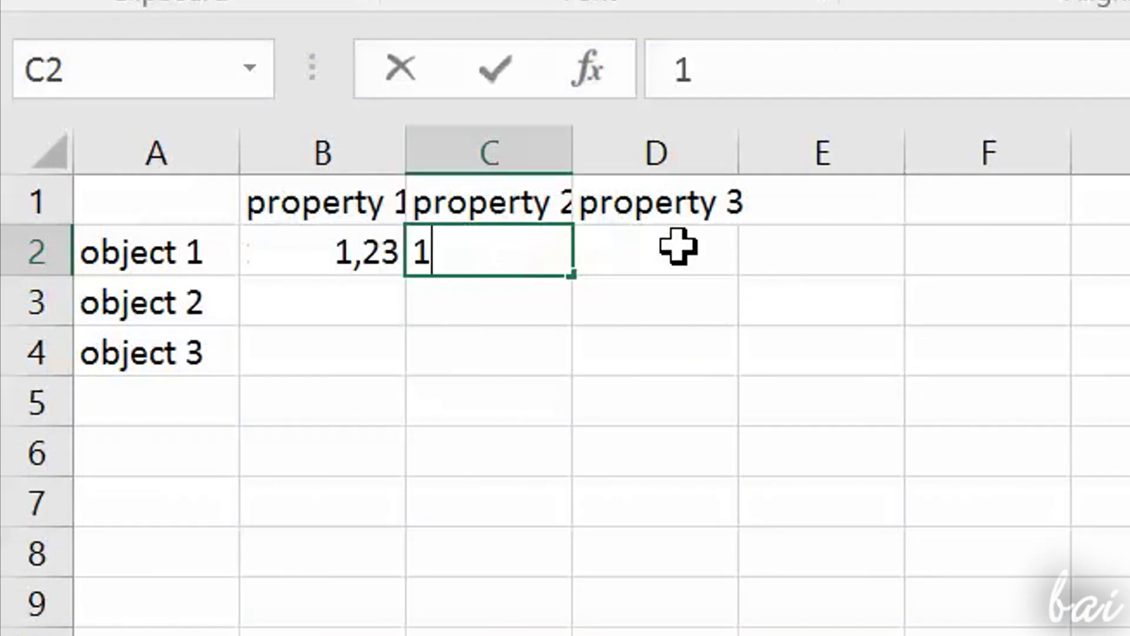
pyautogui.click(676, 245)
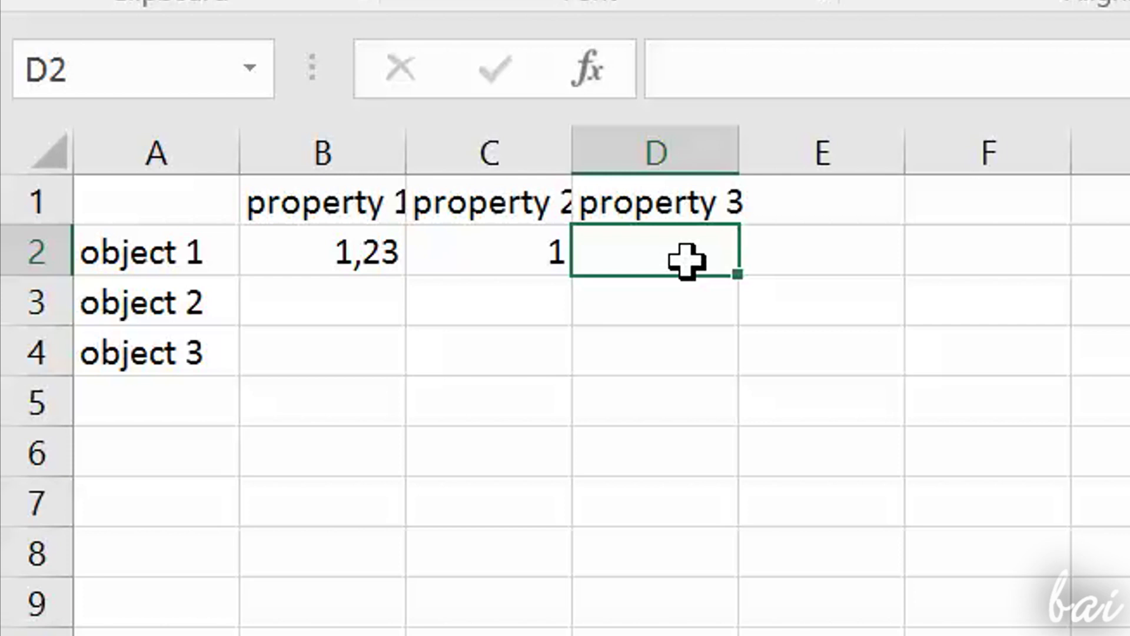
pyautogui.write('0,234')
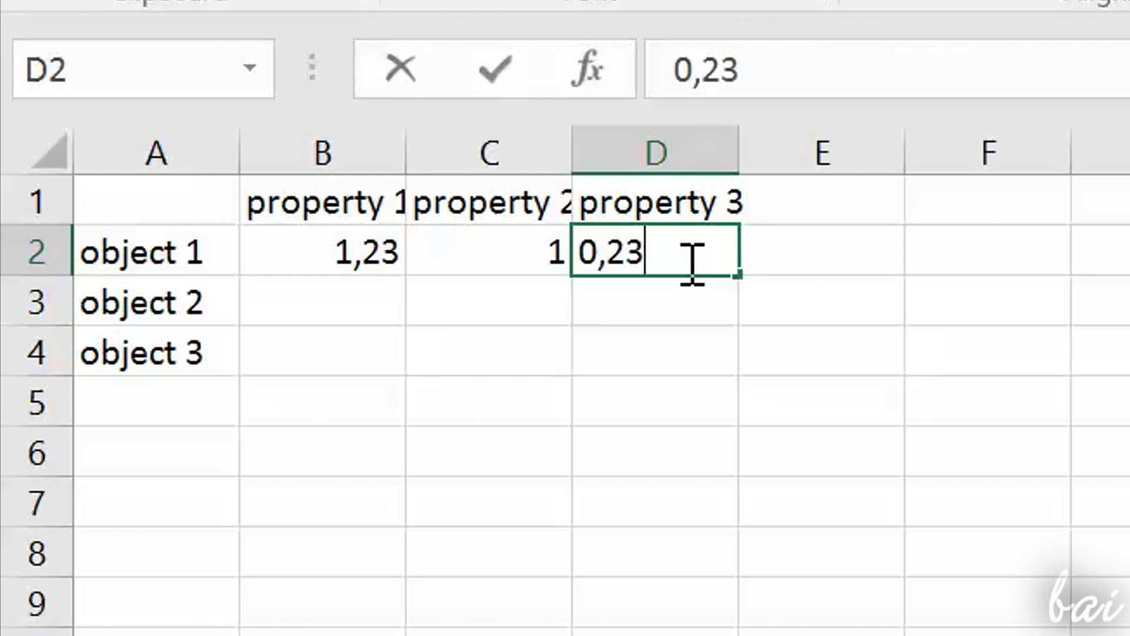
pyautogui.click(656, 365)
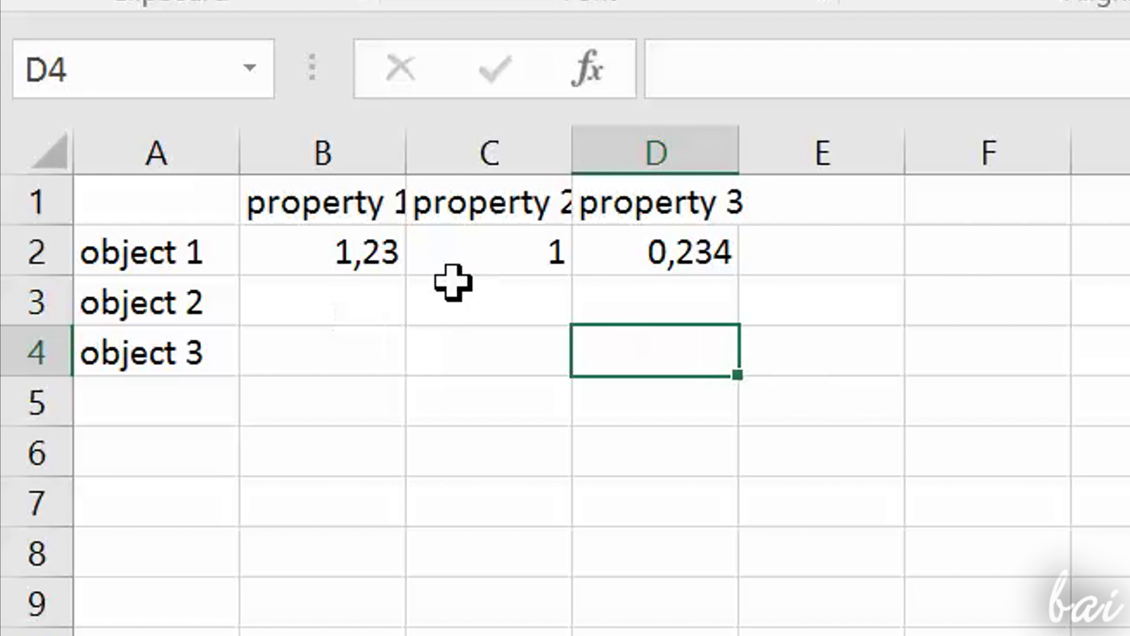
pyautogui.doubleClick(354, 295)
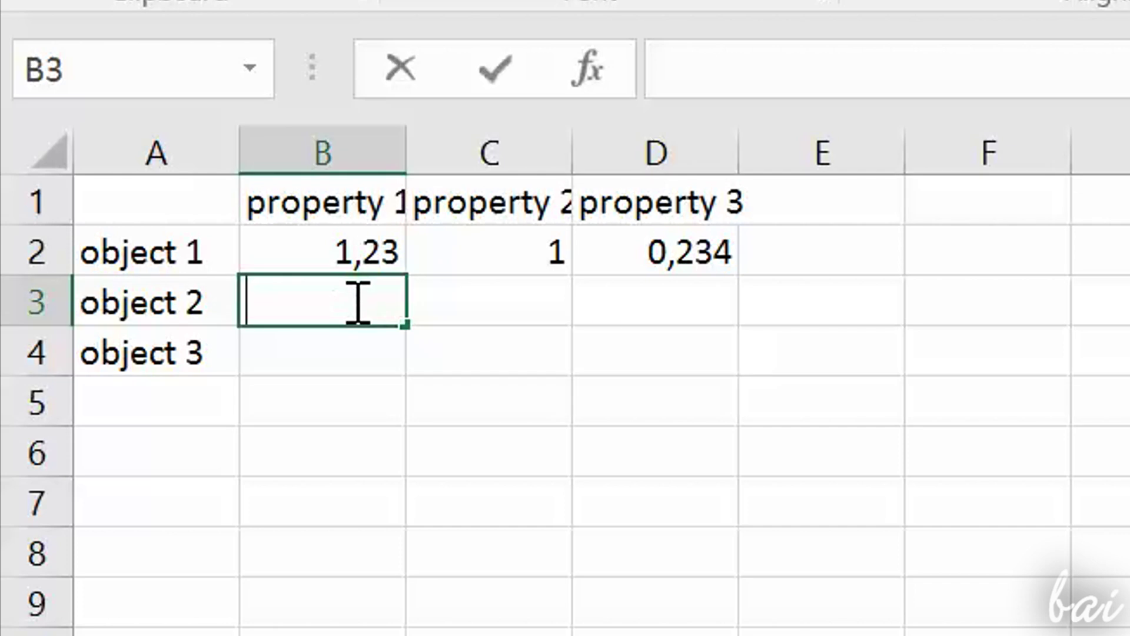
pyautogui.click(537, 449)
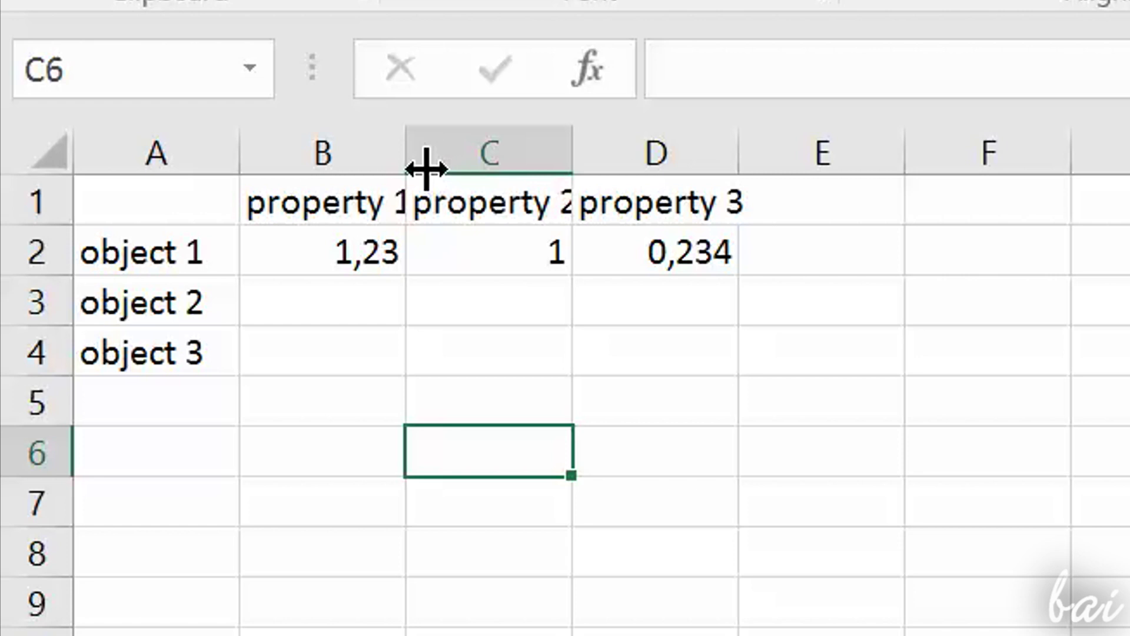
# - Widen columns B, C and D so the property headers fit
pyautogui.moveTo(409, 150); pyautogui.dragTo(464, 153)
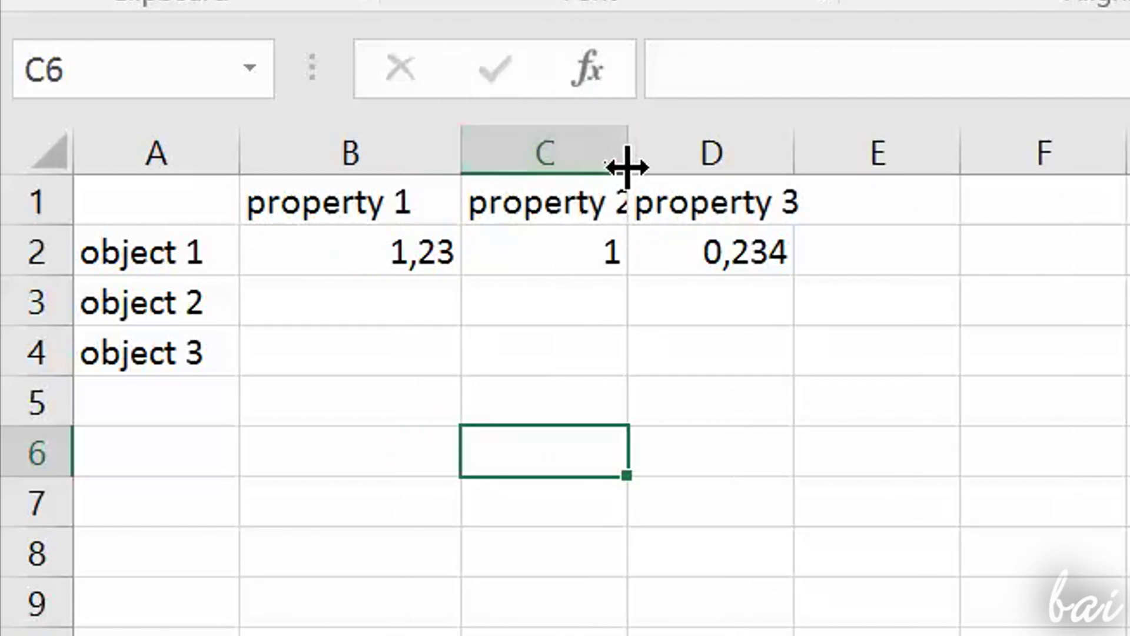
pyautogui.moveTo(627, 154); pyautogui.dragTo(690, 152)
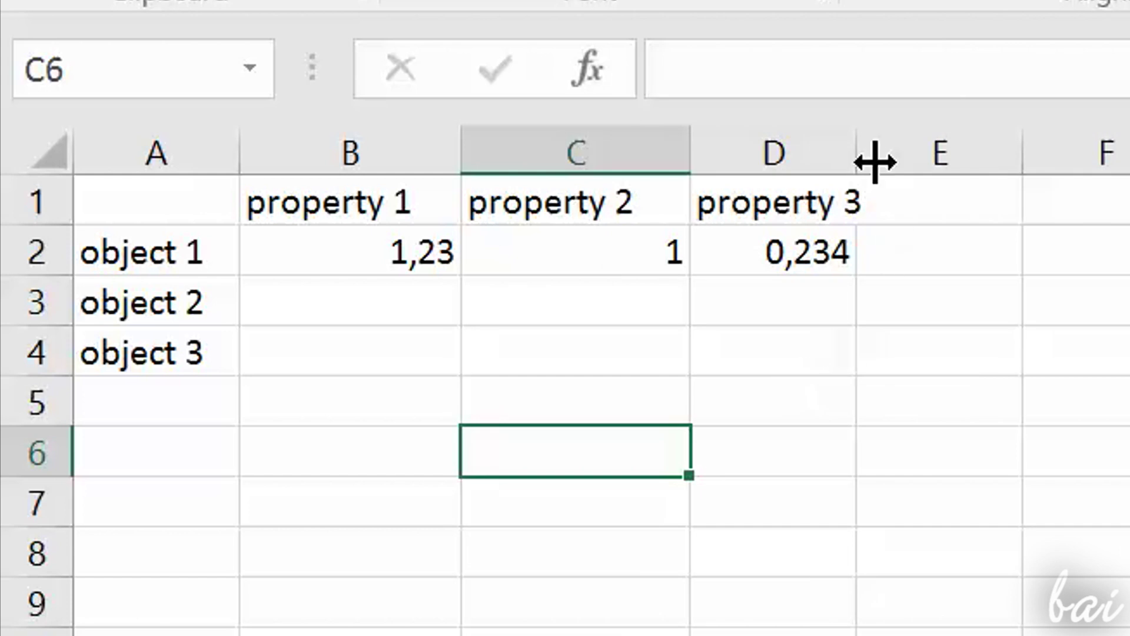
pyautogui.moveTo(859, 152); pyautogui.dragTo(922, 161)
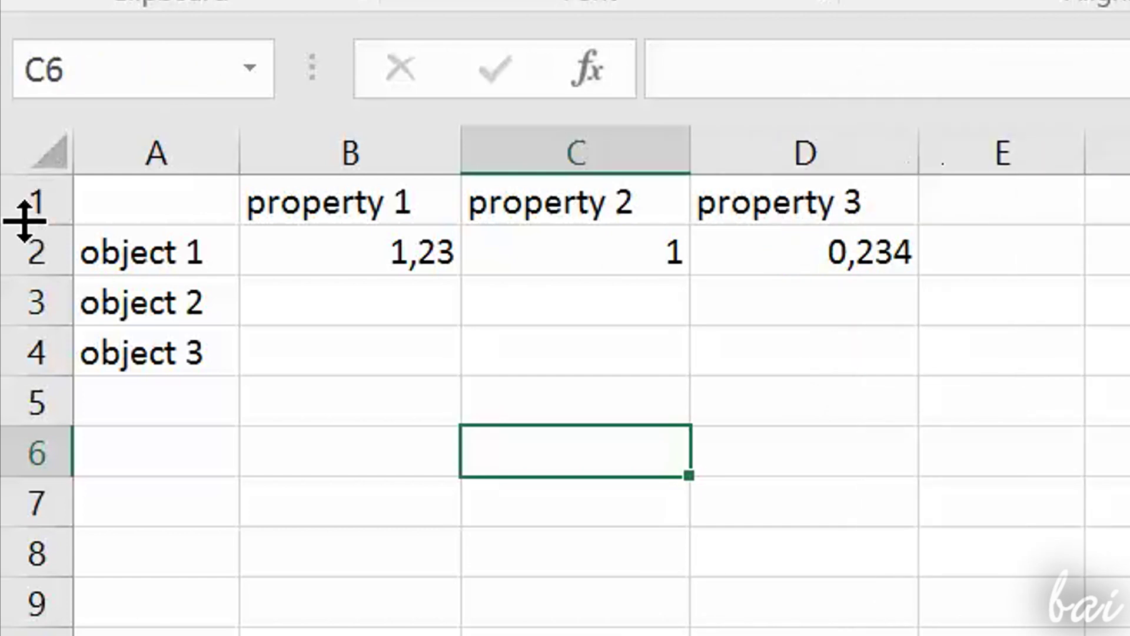
# - Make rows 2 and 3 taller and type 1.234 into B3
pyautogui.moveTo(53, 274); pyautogui.dragTo(55, 297)
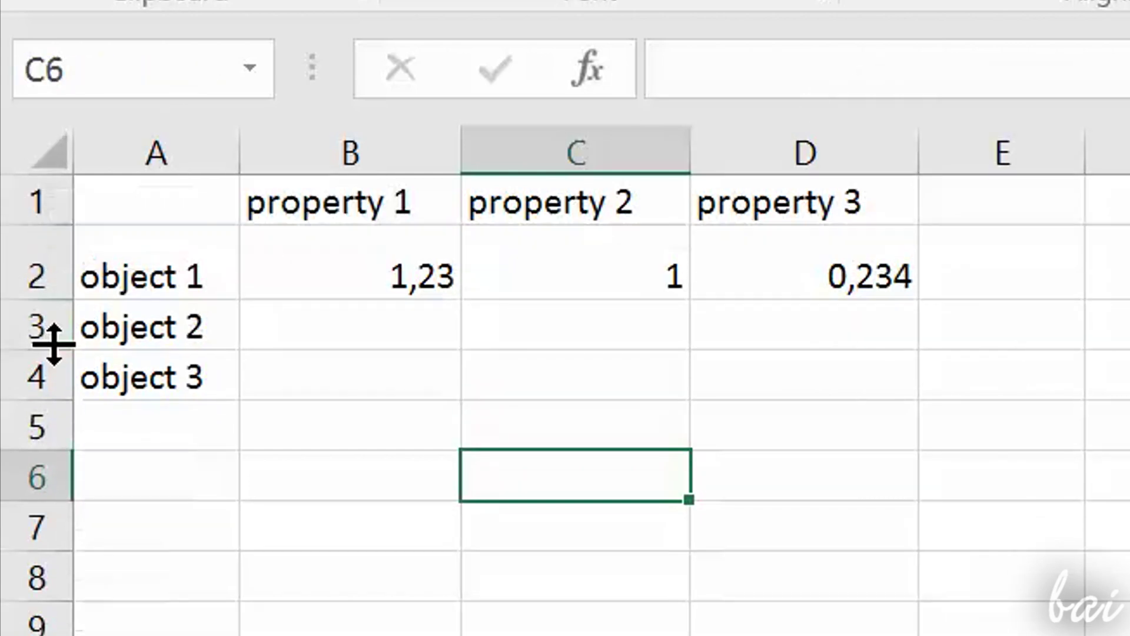
pyautogui.moveTo(55, 349); pyautogui.dragTo(56, 383)
pyautogui.click(415, 354)
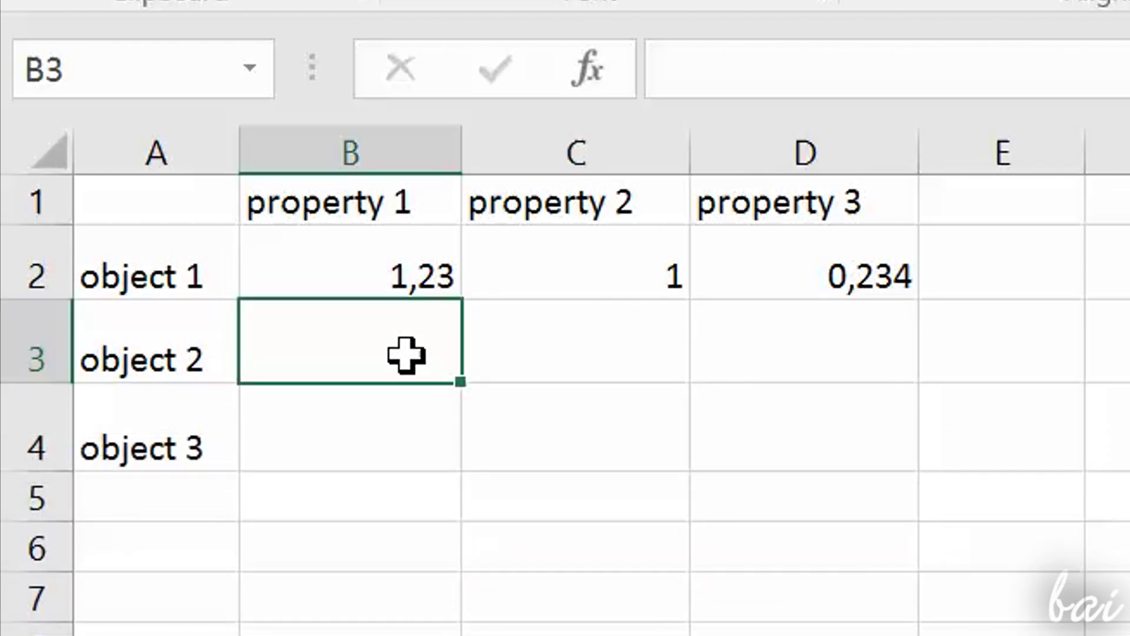
pyautogui.write('1')
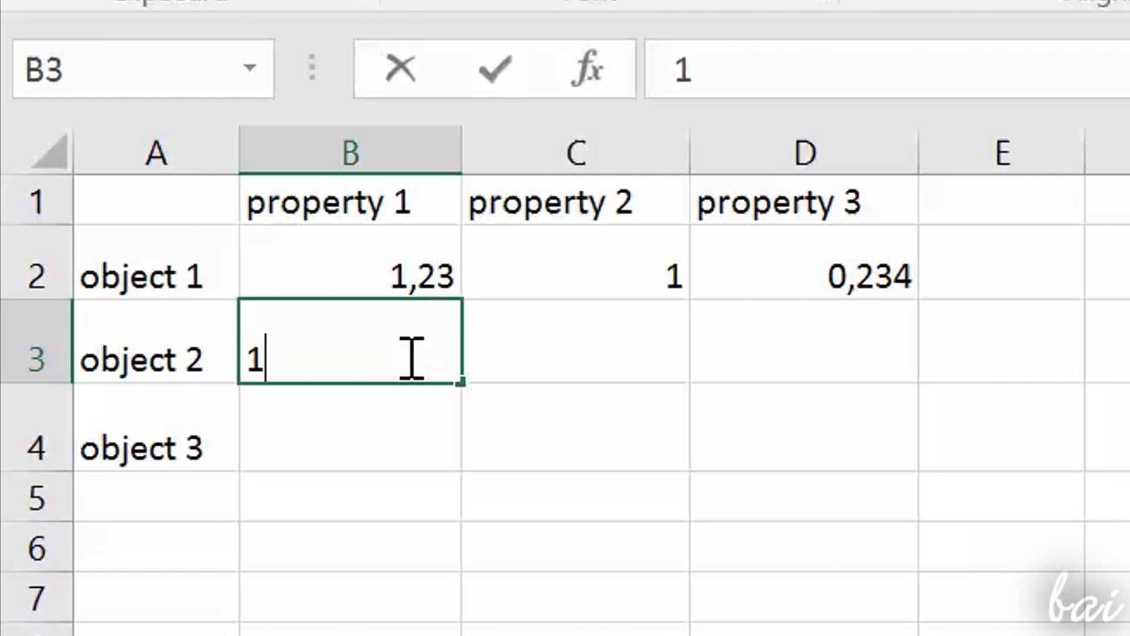
pyautogui.write('.234')
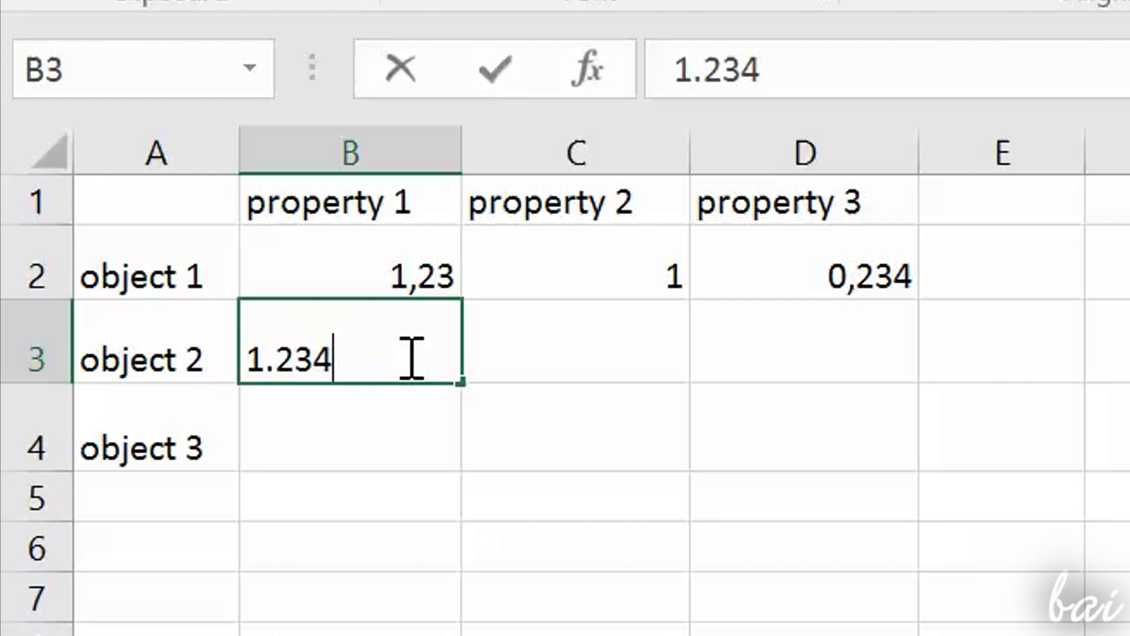
# - Commit 1.234, then overwrite B3 with the entry 125,e
pyautogui.press('Return')
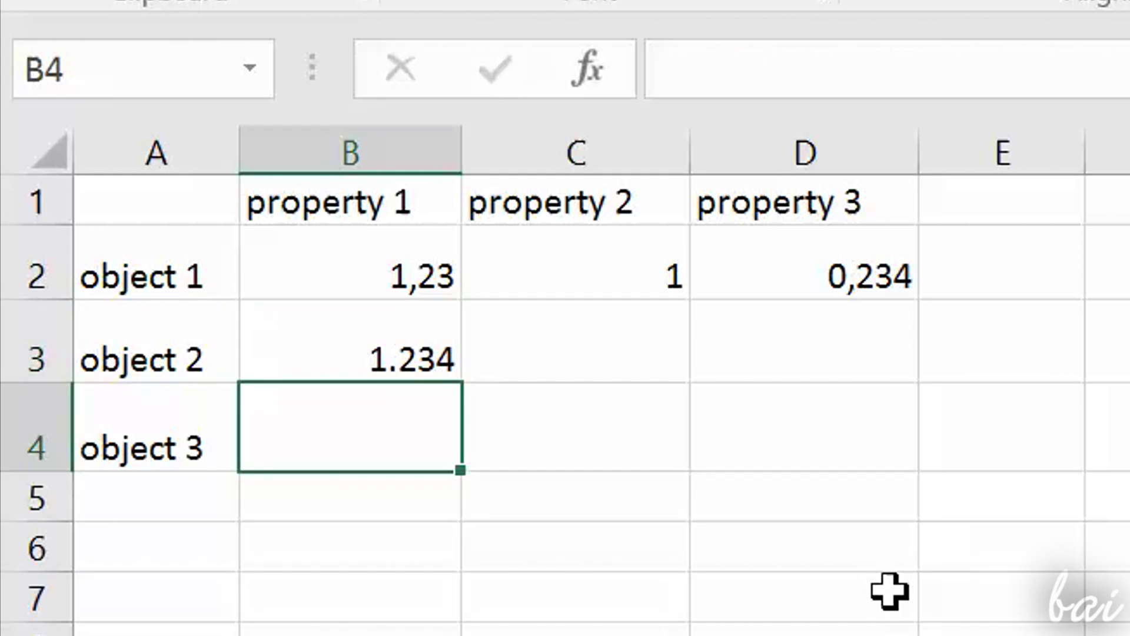
pyautogui.press('Up')
pyautogui.write('12')
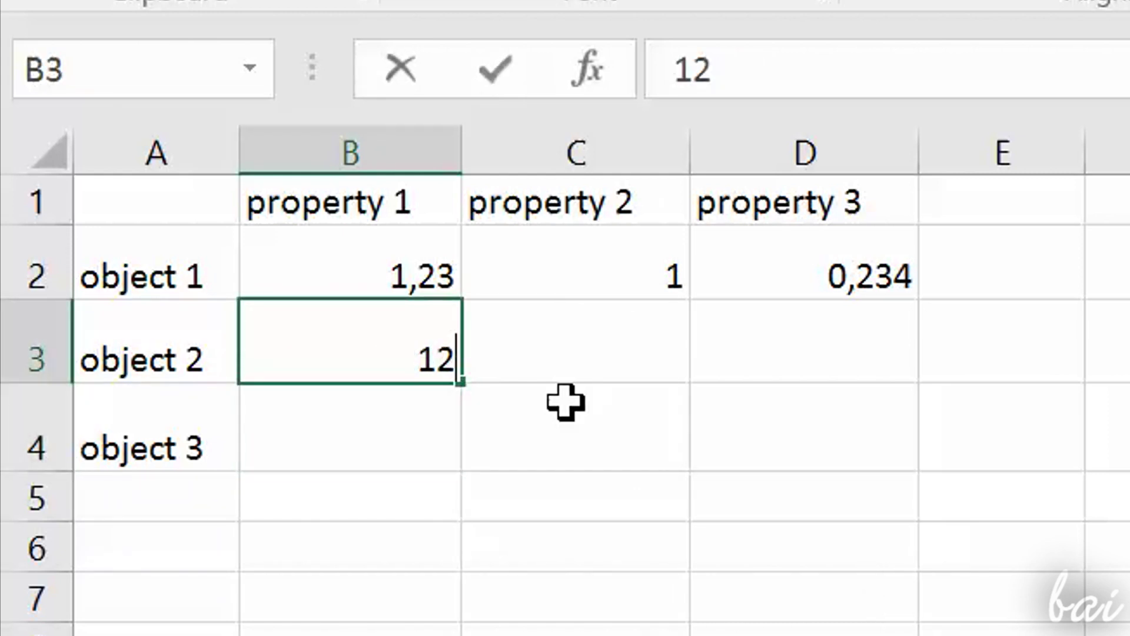
pyautogui.write('5,e')
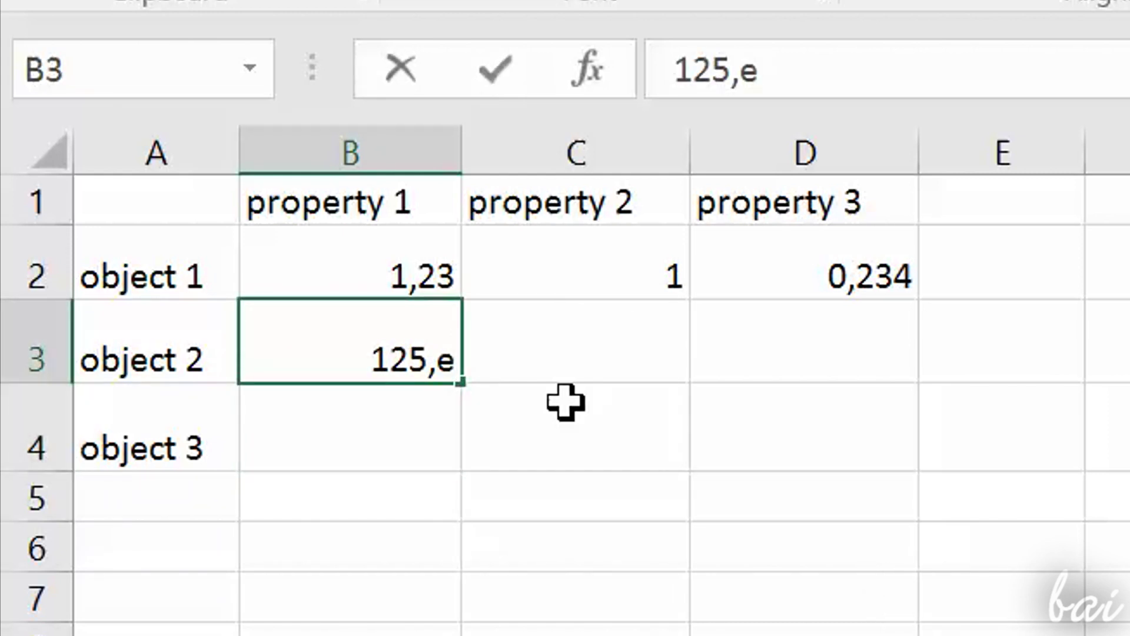
pyautogui.click(565, 402)
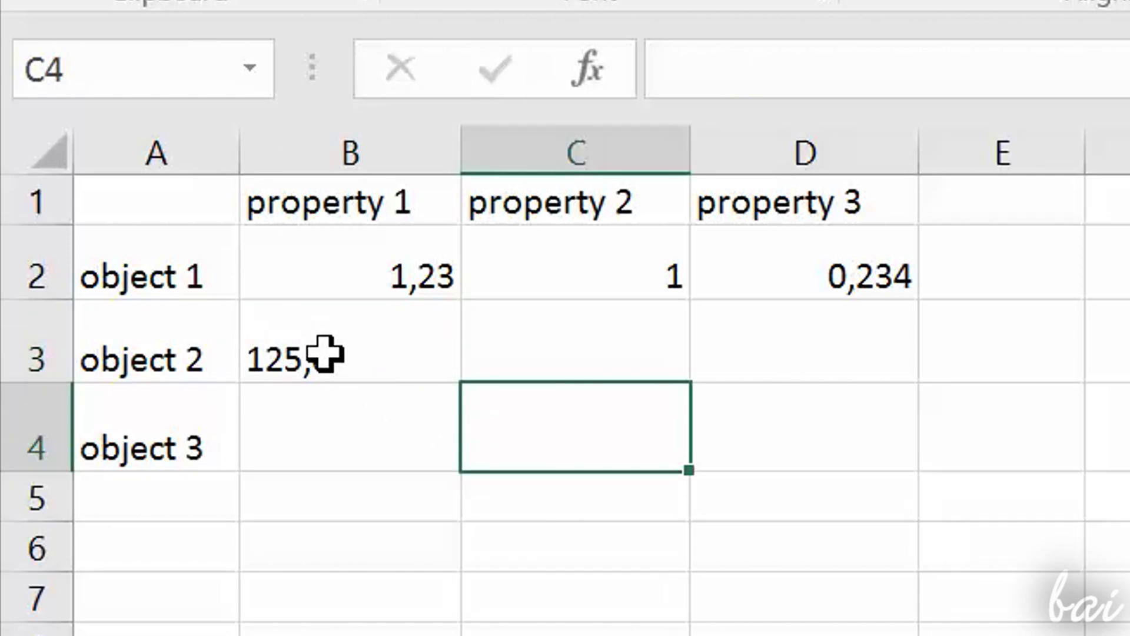
# - Enter 125,5 as object 3's property 1 in B4
pyautogui.click(362, 418)
pyautogui.write('125,5')
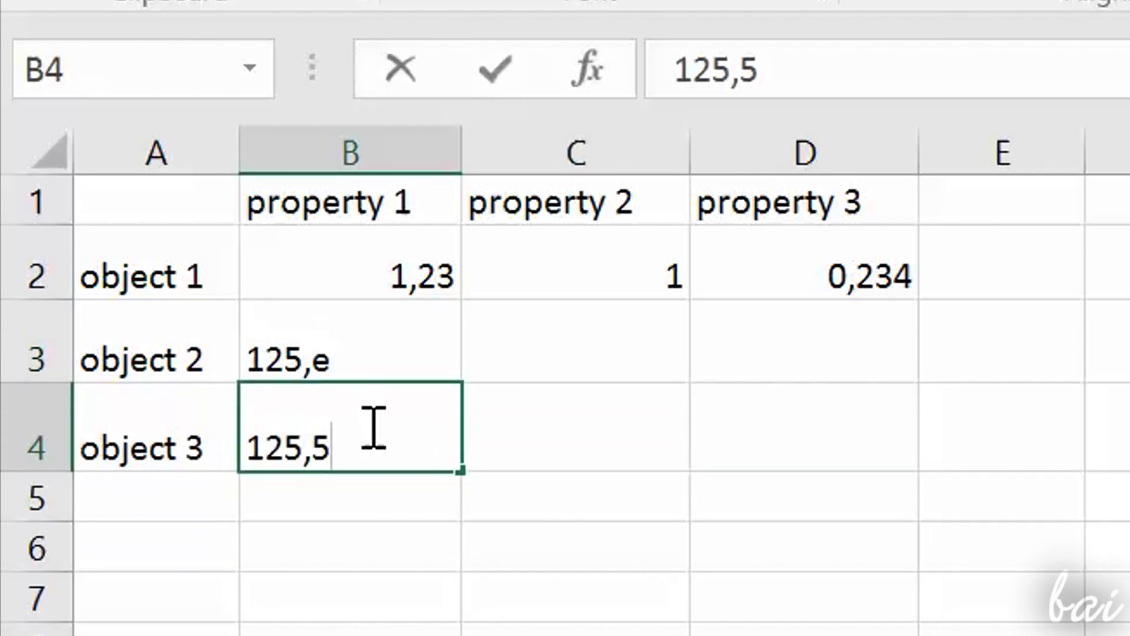
pyautogui.click(398, 519)
# - Return to B3 and select its 125,e text for deletion
pyautogui.click(429, 359)
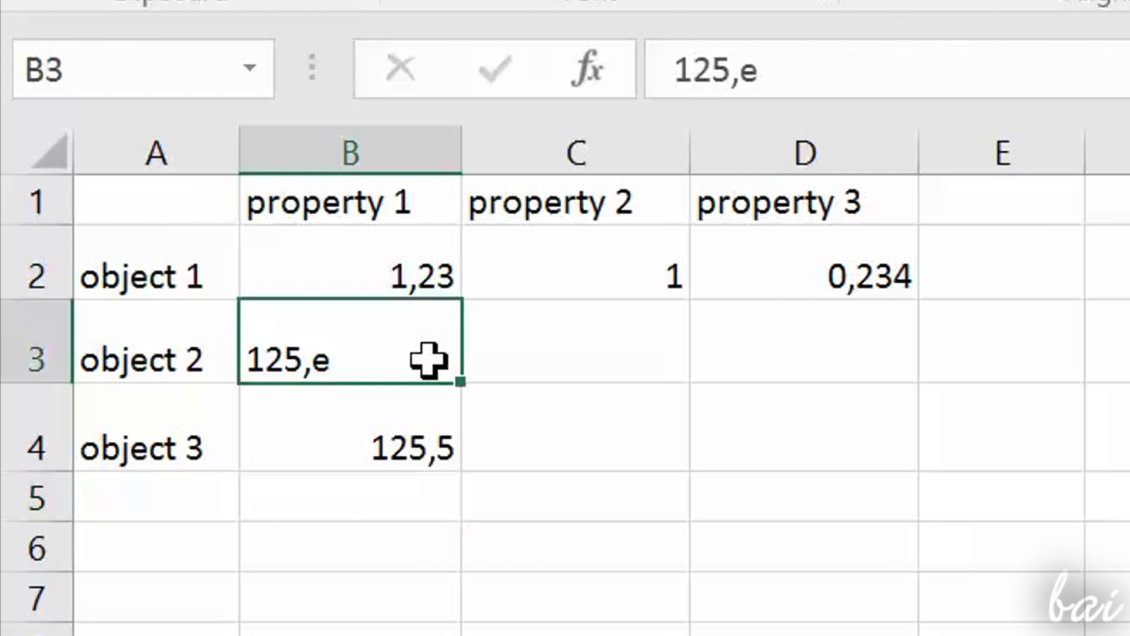
pyautogui.click(416, 421)
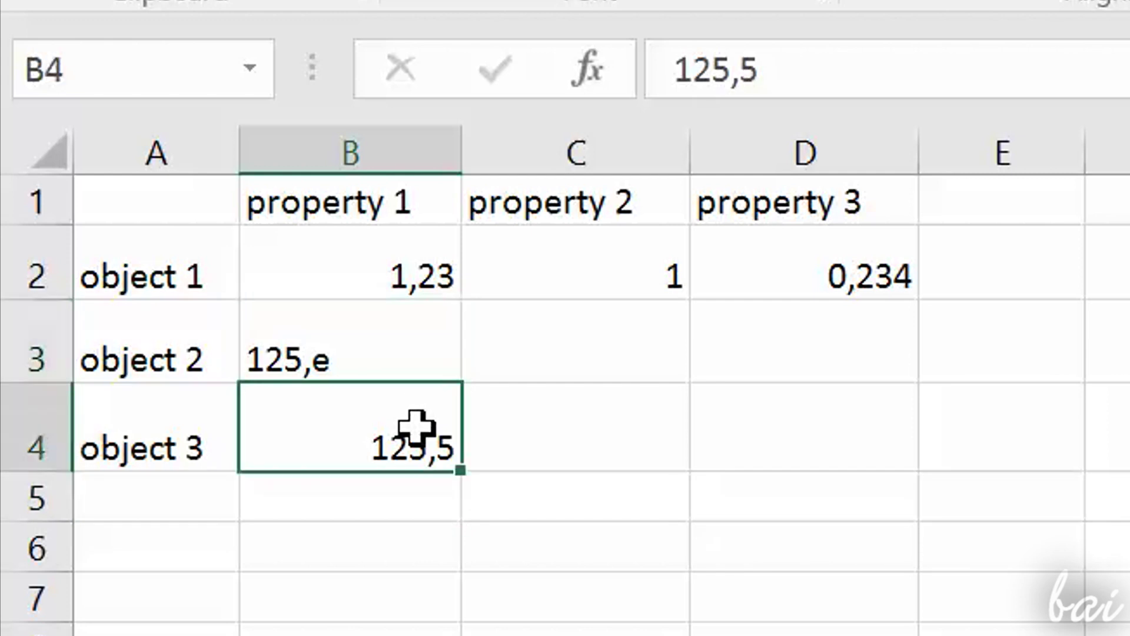
pyautogui.click(390, 356)
pyautogui.doubleClick(378, 354)
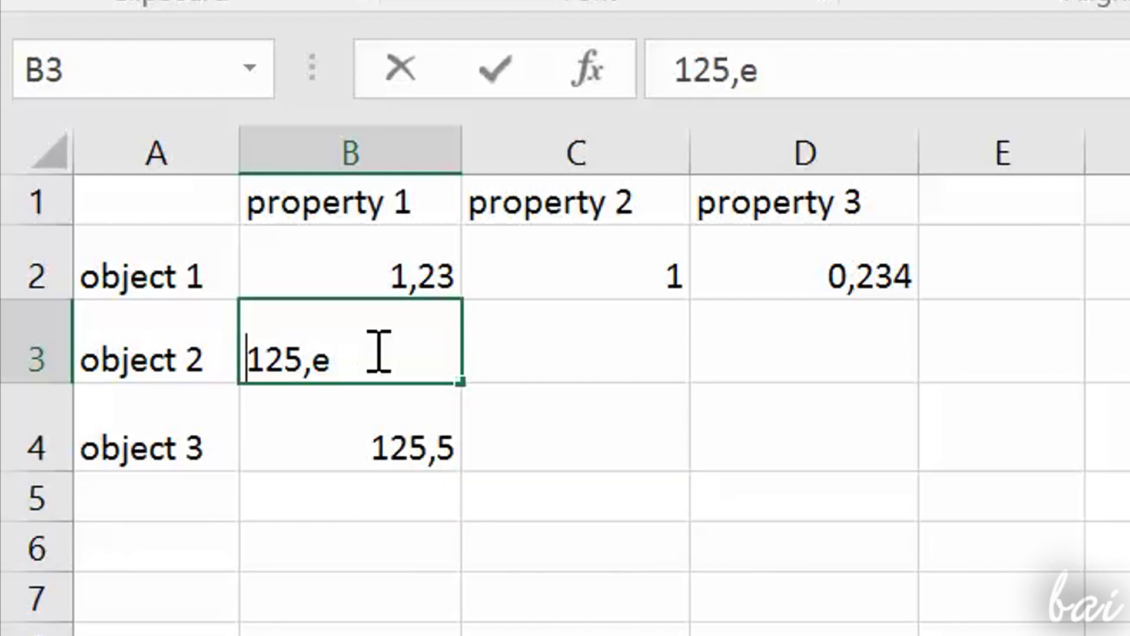
pyautogui.moveTo(378, 353); pyautogui.dragTo(101, 303)
# - Clear 125,e from B3, then apply and remove bold and italic on B4's 125,5
pyautogui.press('Delete')
pyautogui.click(371, 443)
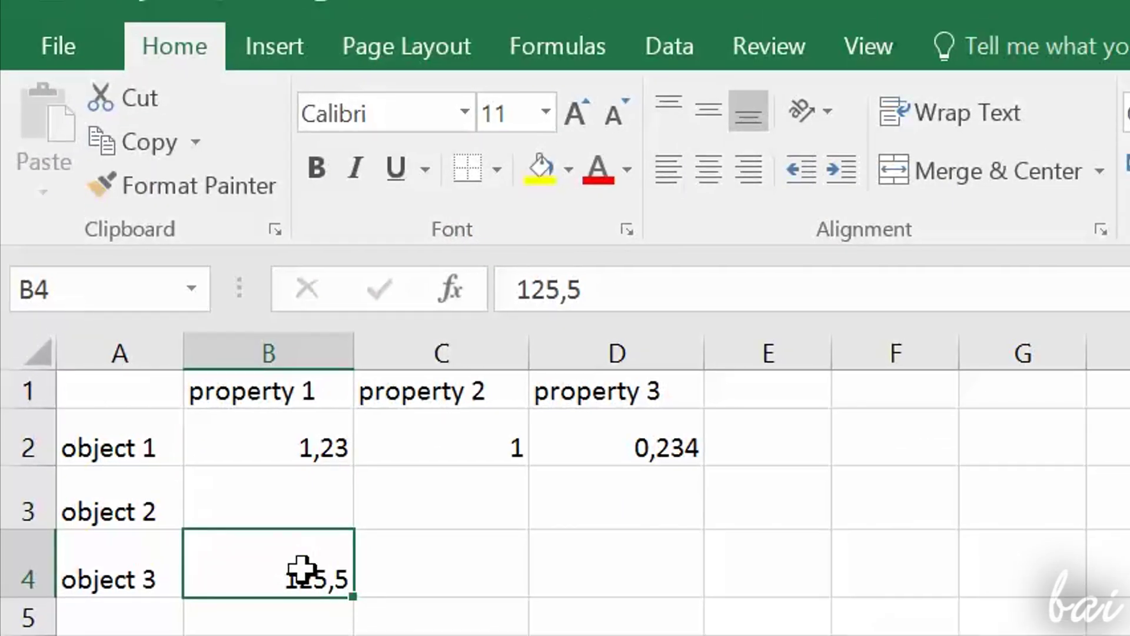
pyautogui.click(319, 169)
pyautogui.click(322, 167)
pyautogui.click(356, 169)
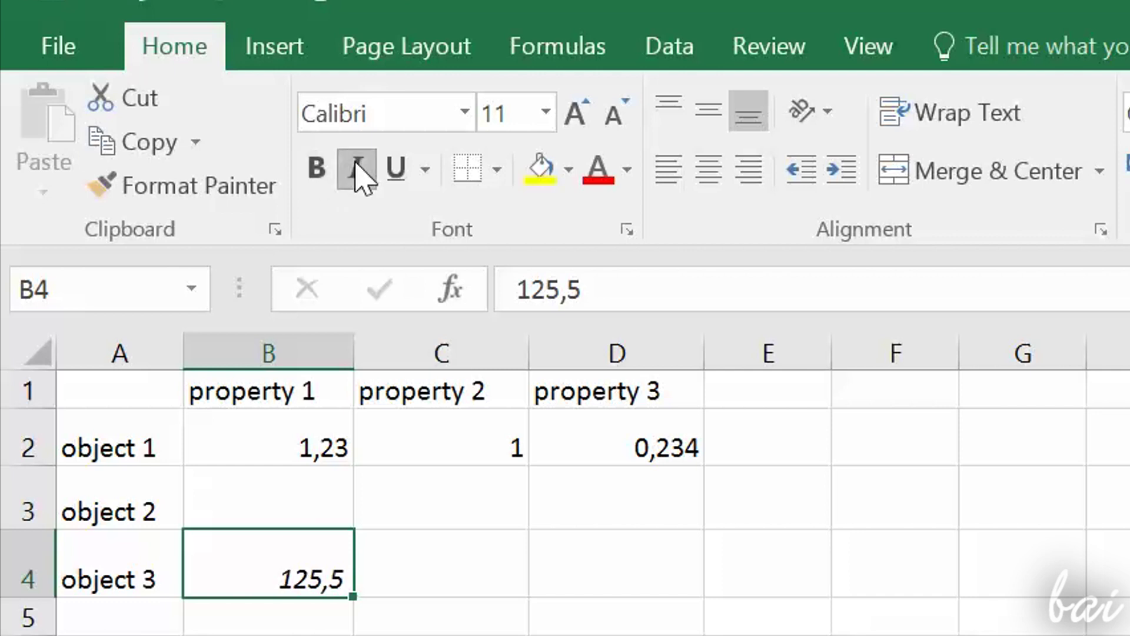
pyautogui.click(356, 169)
# - Apply and remove underline on 125,5, then give it red font colour
pyautogui.click(395, 169)
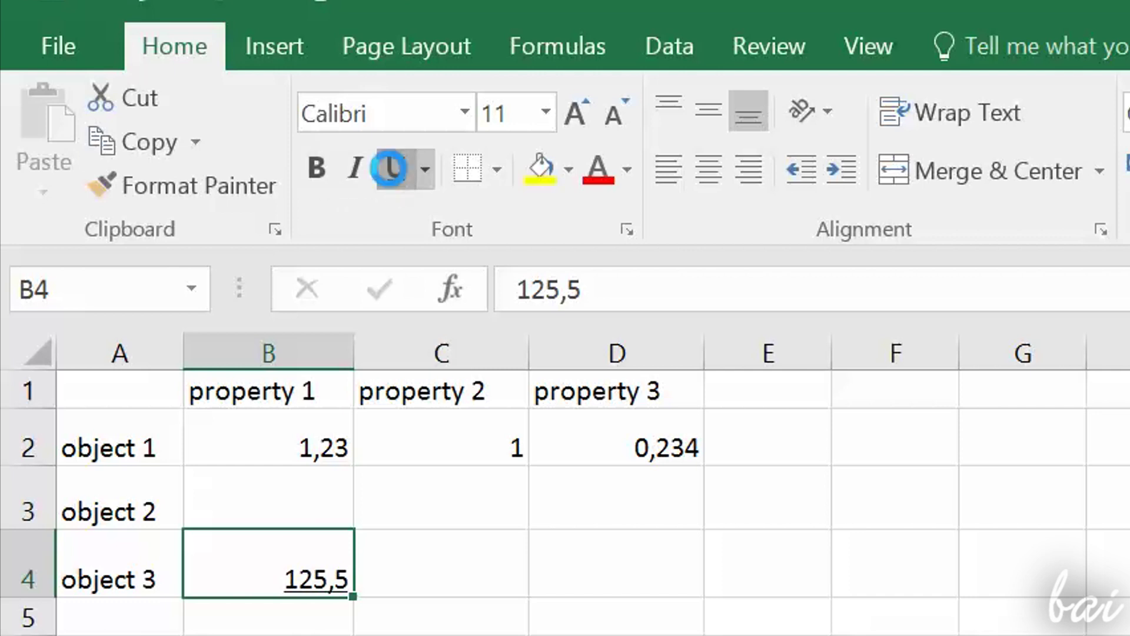
pyautogui.click(392, 169)
pyautogui.click(599, 171)
pyautogui.click(545, 110)
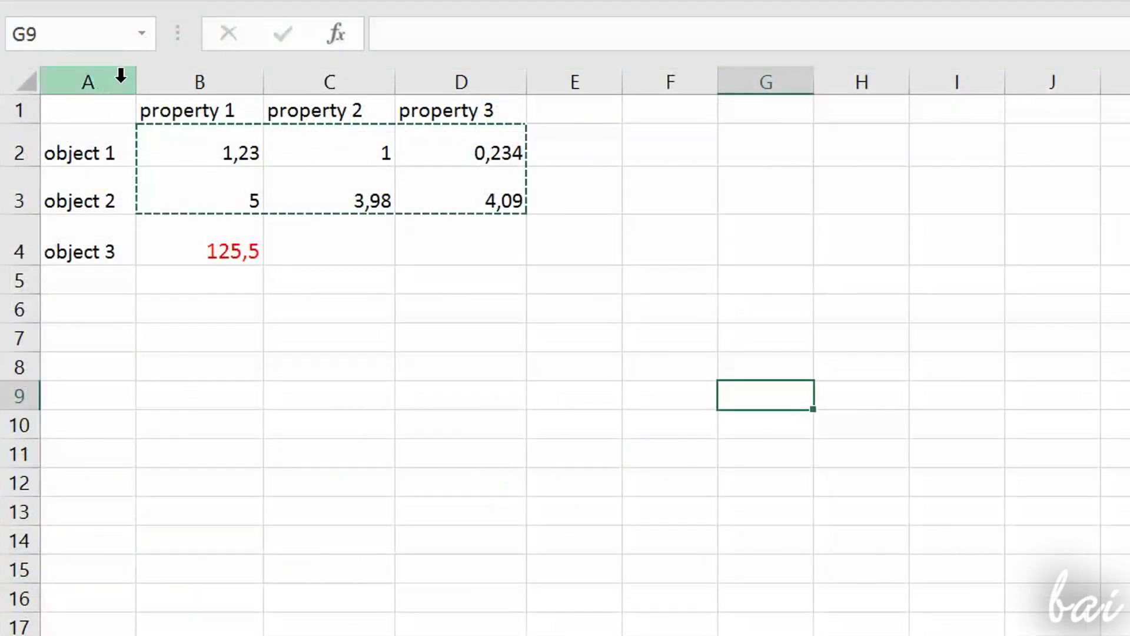
# - Copy columns B through D and paste them into columns G through I
pyautogui.moveTo(176, 81); pyautogui.dragTo(477, 79)
pyautogui.rightClick(476, 79)
pyautogui.click(559, 131)
pyautogui.click(586, 226)
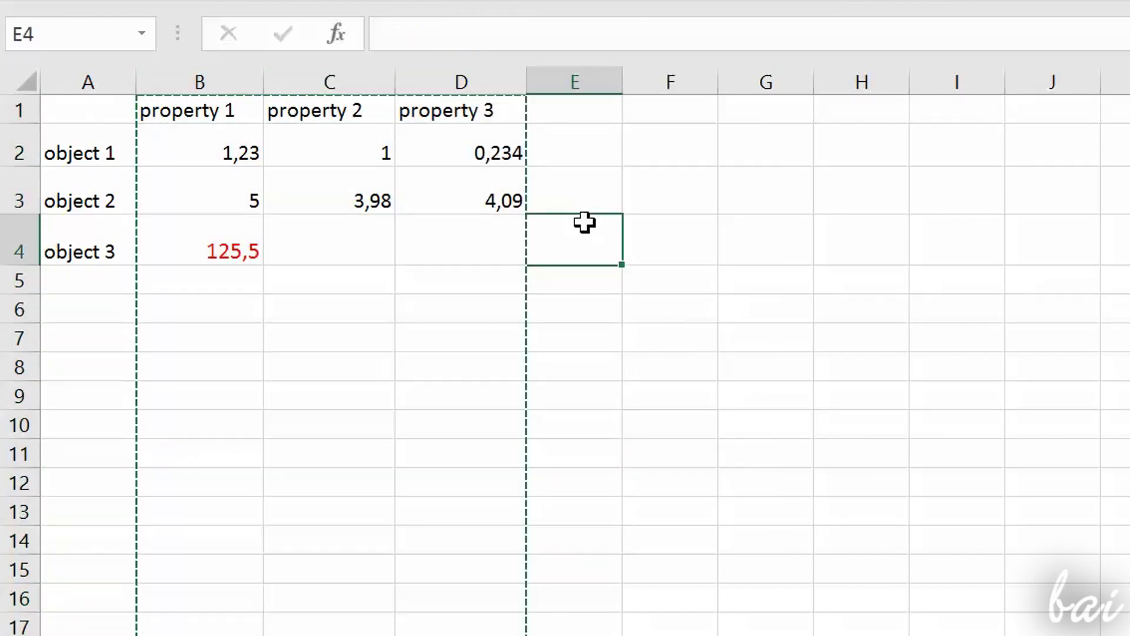
pyautogui.moveTo(785, 77); pyautogui.dragTo(953, 78)
pyautogui.rightClick(803, 132)
pyautogui.click(857, 259)
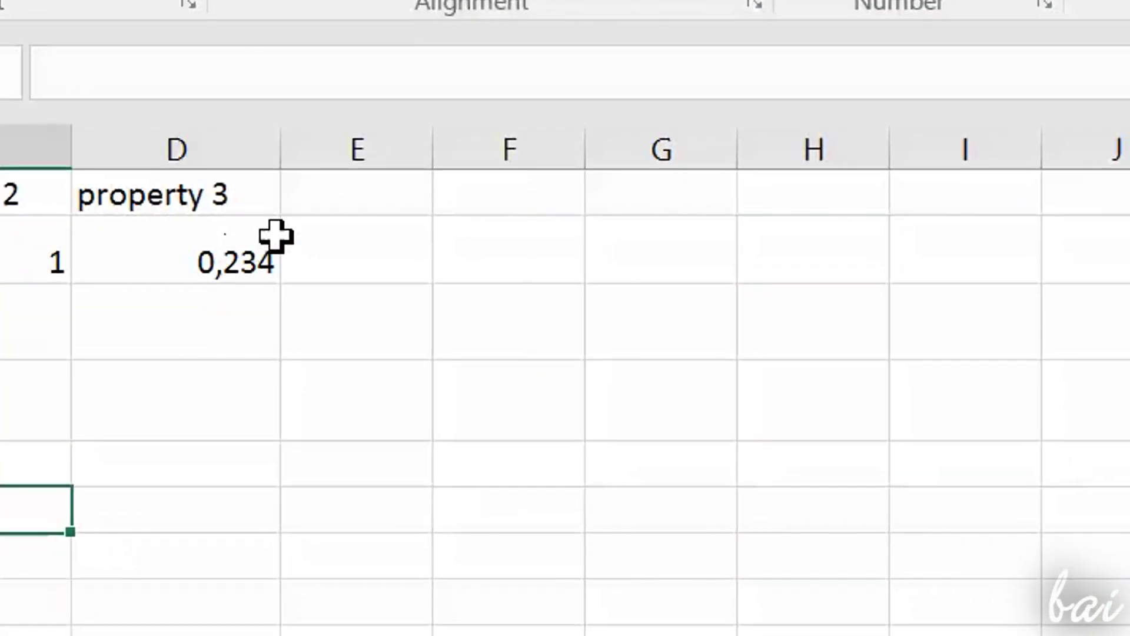
# - Copy the 0,234 value and paste it into an empty cell in column G
pyautogui.click(250, 253)
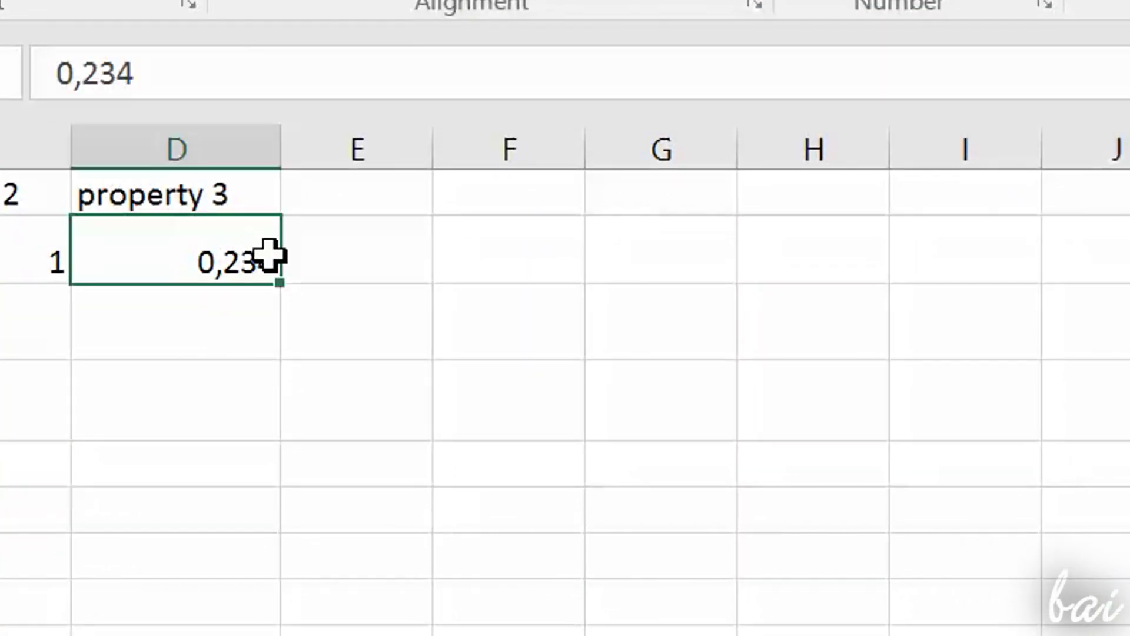
pyautogui.rightClick(233, 249)
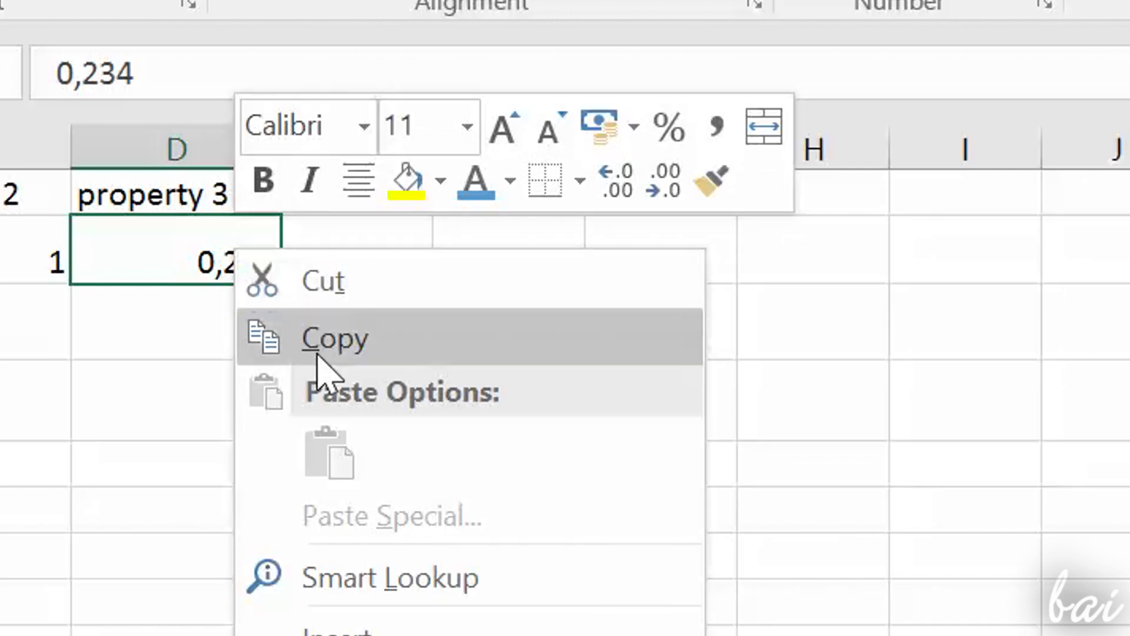
pyautogui.click(339, 347)
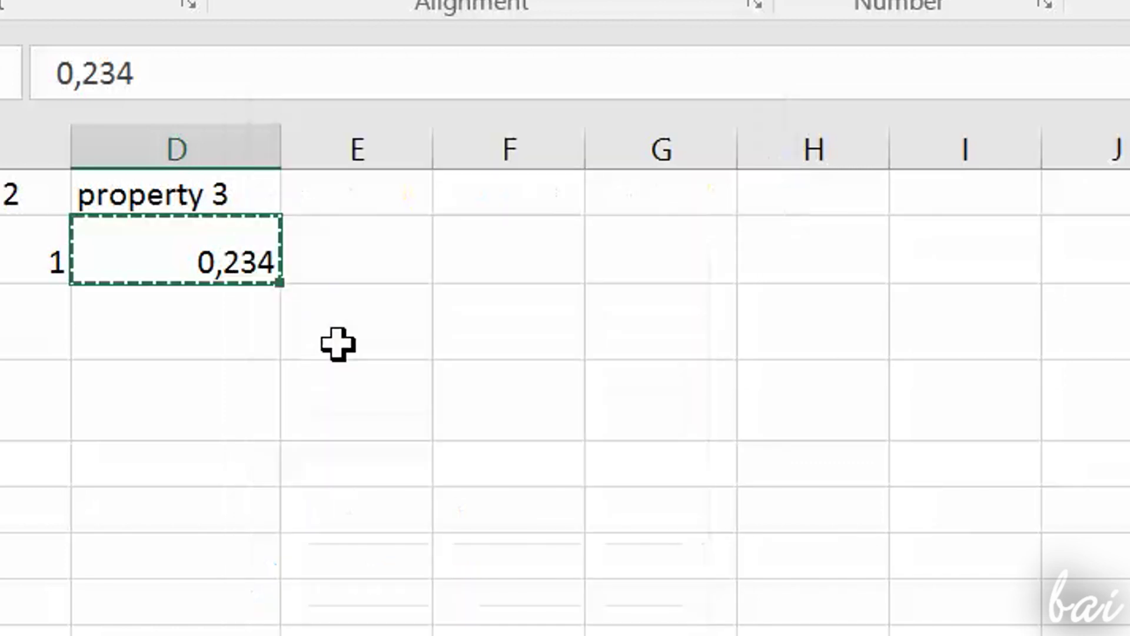
pyautogui.click(479, 328)
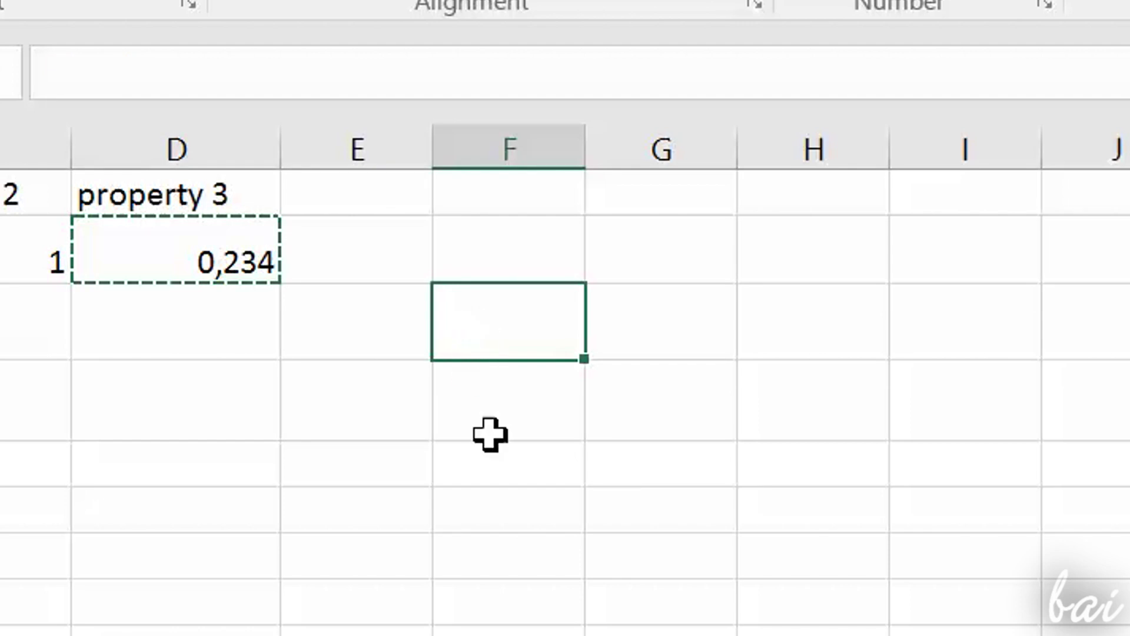
pyautogui.click(398, 350)
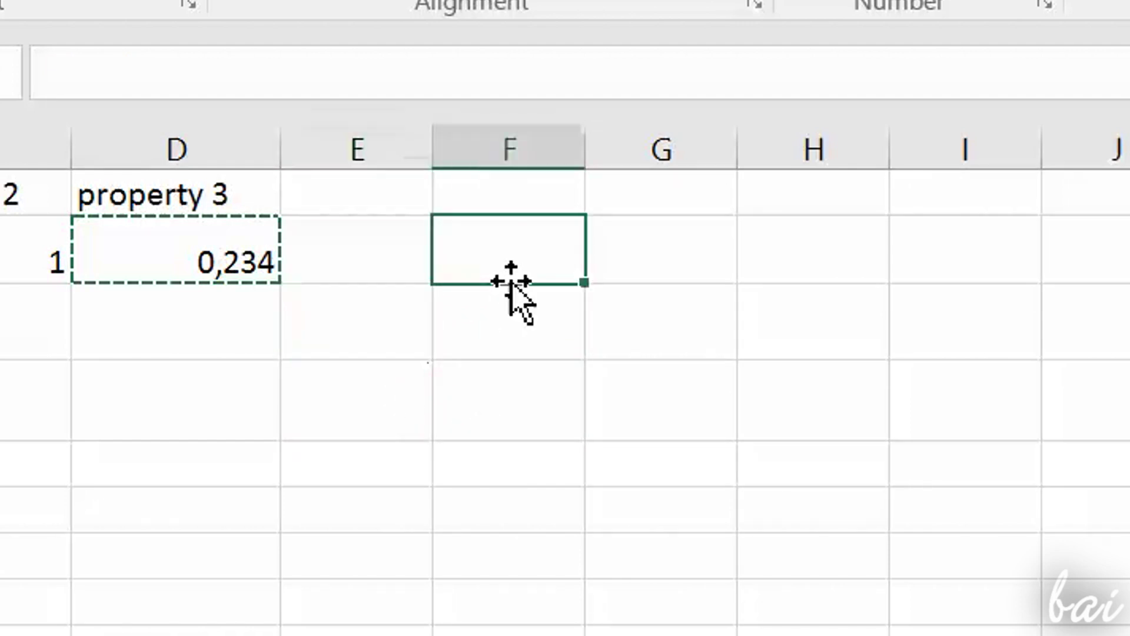
pyautogui.click(687, 262)
pyautogui.click(679, 338)
pyautogui.click(686, 406)
pyautogui.click(687, 455)
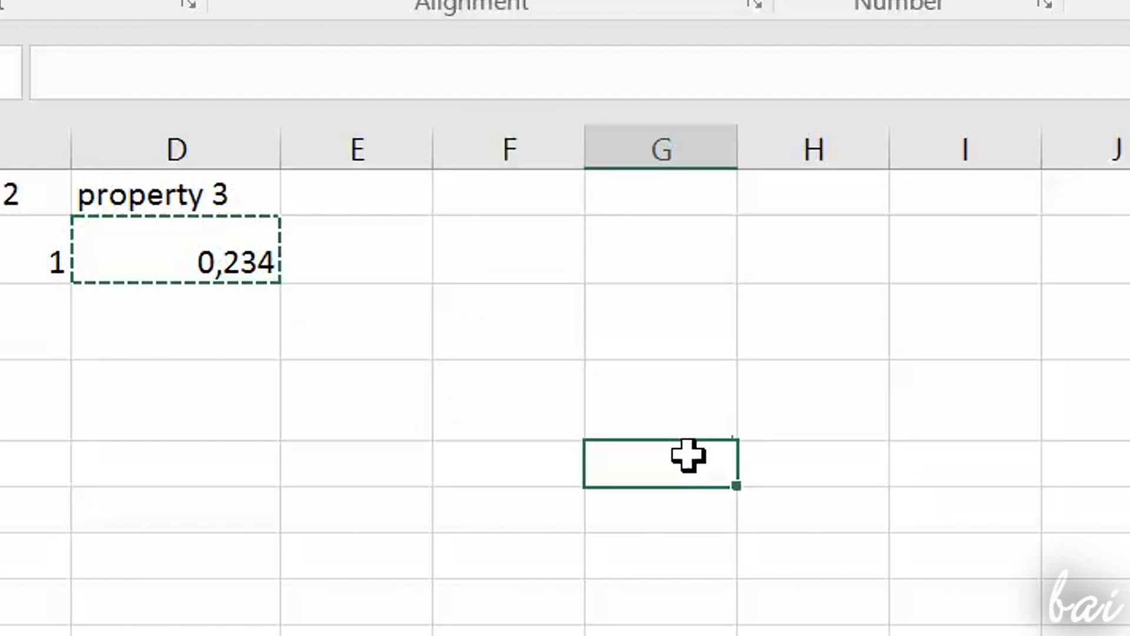
pyautogui.click(687, 406)
pyautogui.rightClick(687, 380)
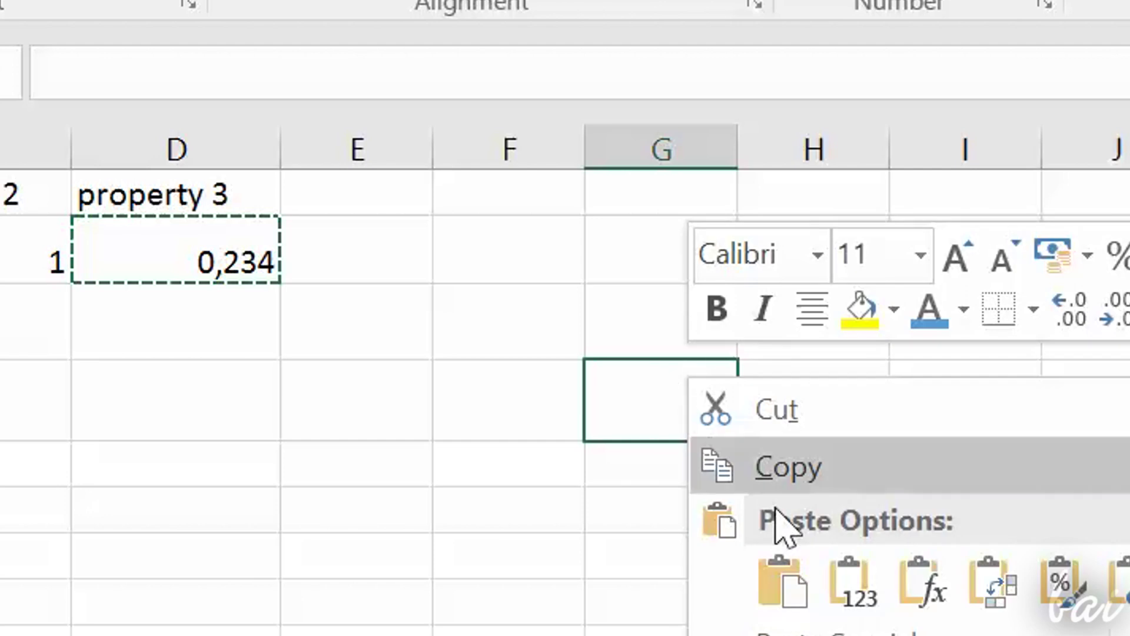
pyautogui.click(787, 574)
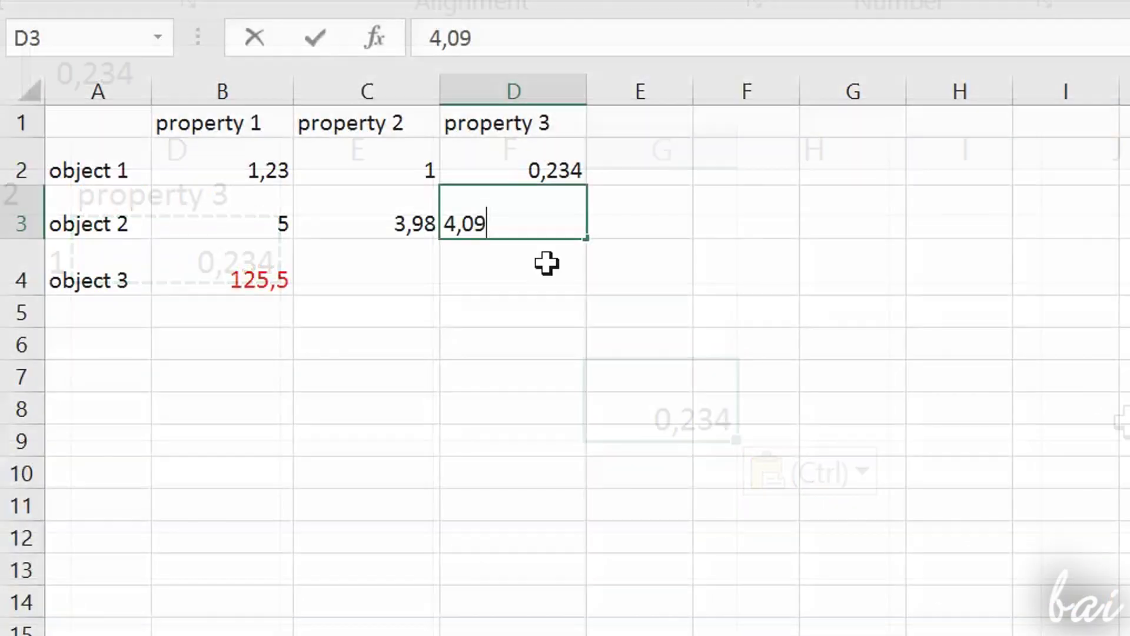
# - Commit 4,09 as object 2's property 3, then copy B2:D3 into F3:H4
pyautogui.press('Return')
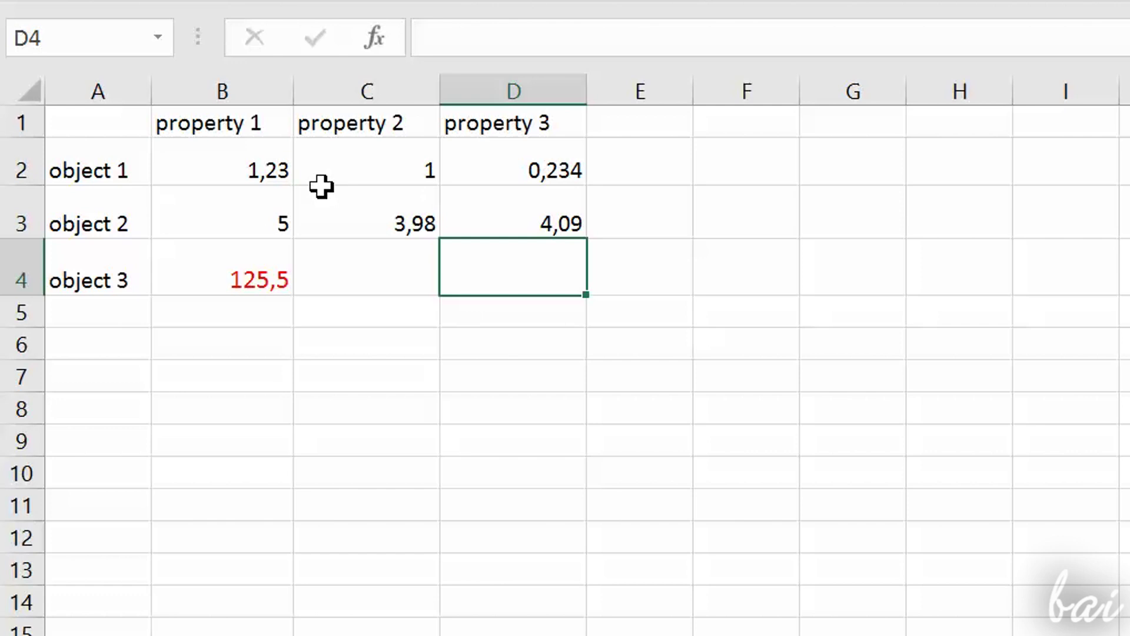
pyautogui.click(237, 203)
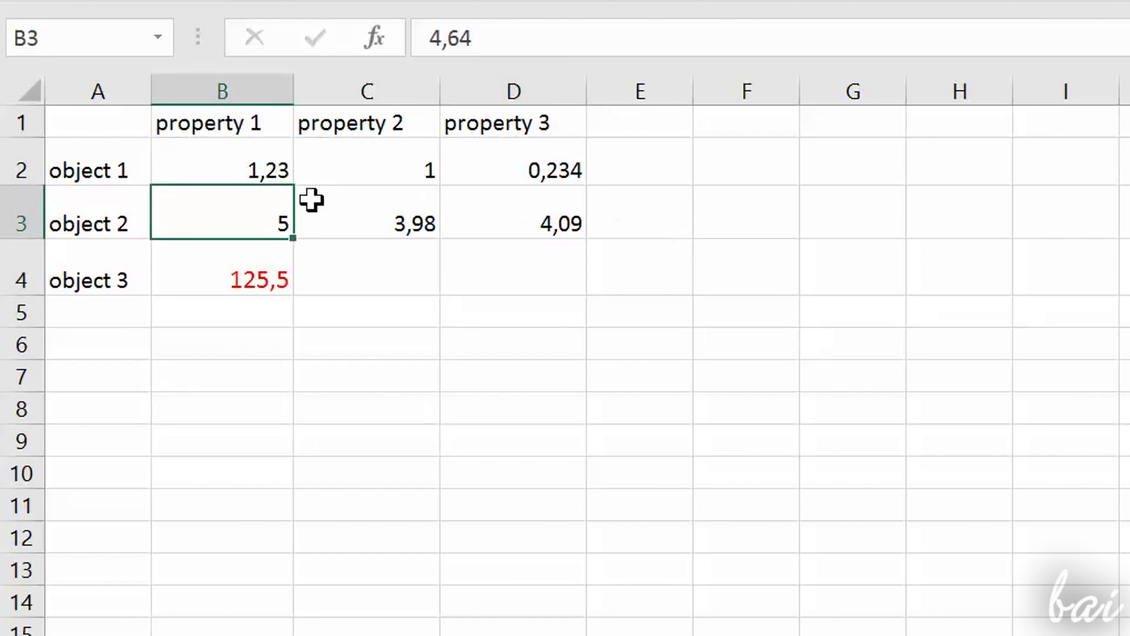
pyautogui.moveTo(267, 202); pyautogui.dragTo(535, 164)
pyautogui.rightClick(539, 167)
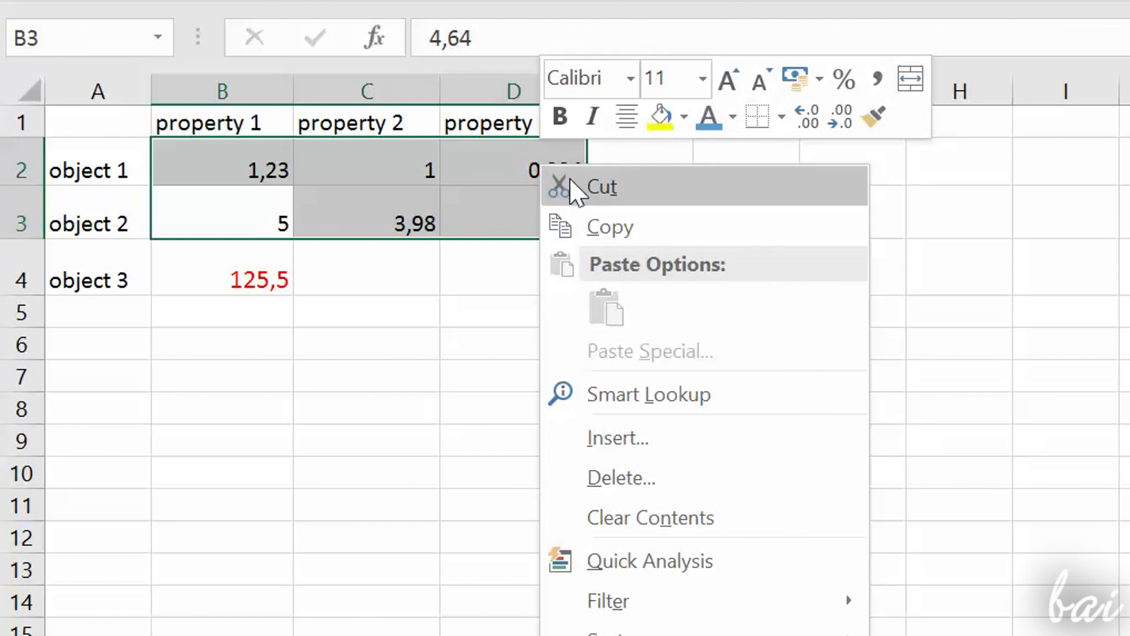
pyautogui.click(610, 227)
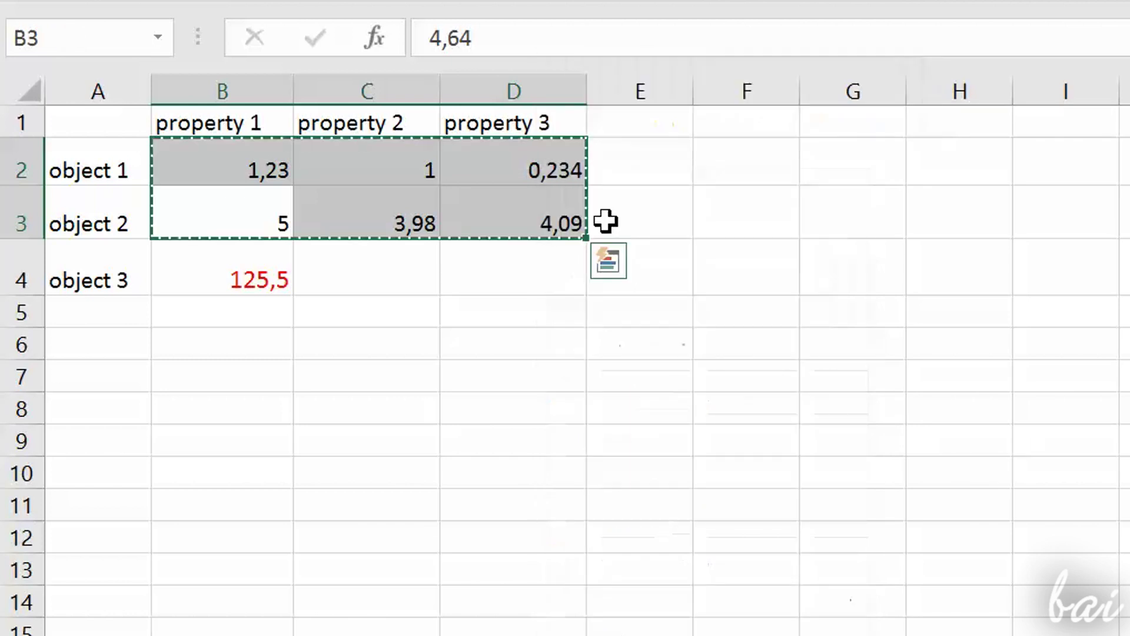
pyautogui.click(747, 247)
pyautogui.moveTo(747, 210)
pyautogui.mouseDown()
pyautogui.moveTo(879, 236)
pyautogui.moveTo(954, 271)
pyautogui.mouseUp()
pyautogui.rightClick(953, 271)
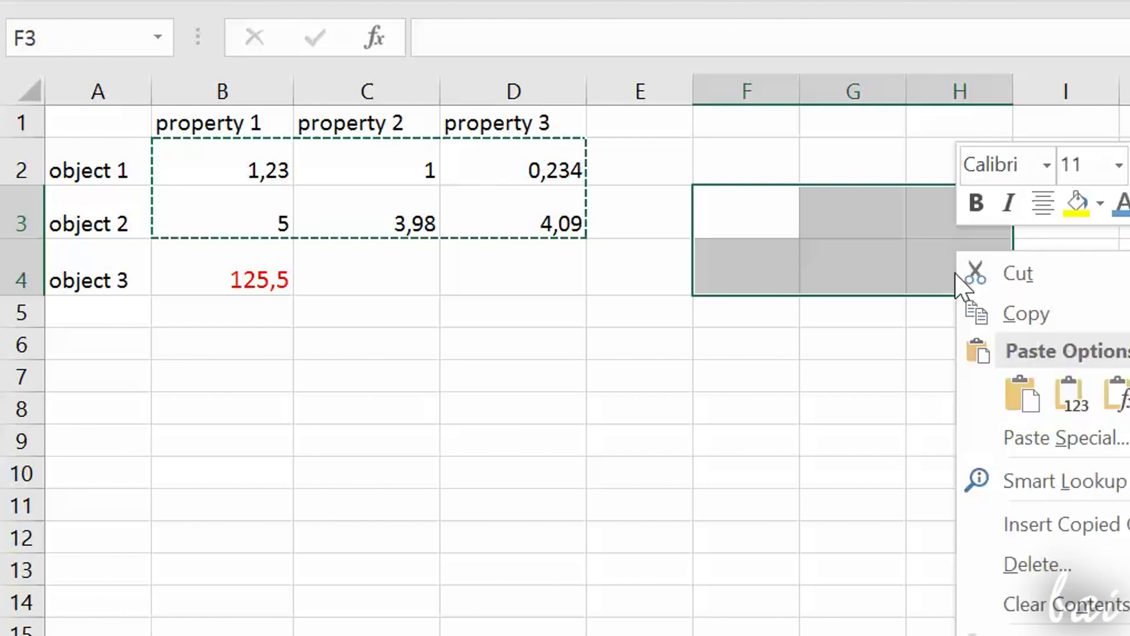
pyautogui.click(1031, 406)
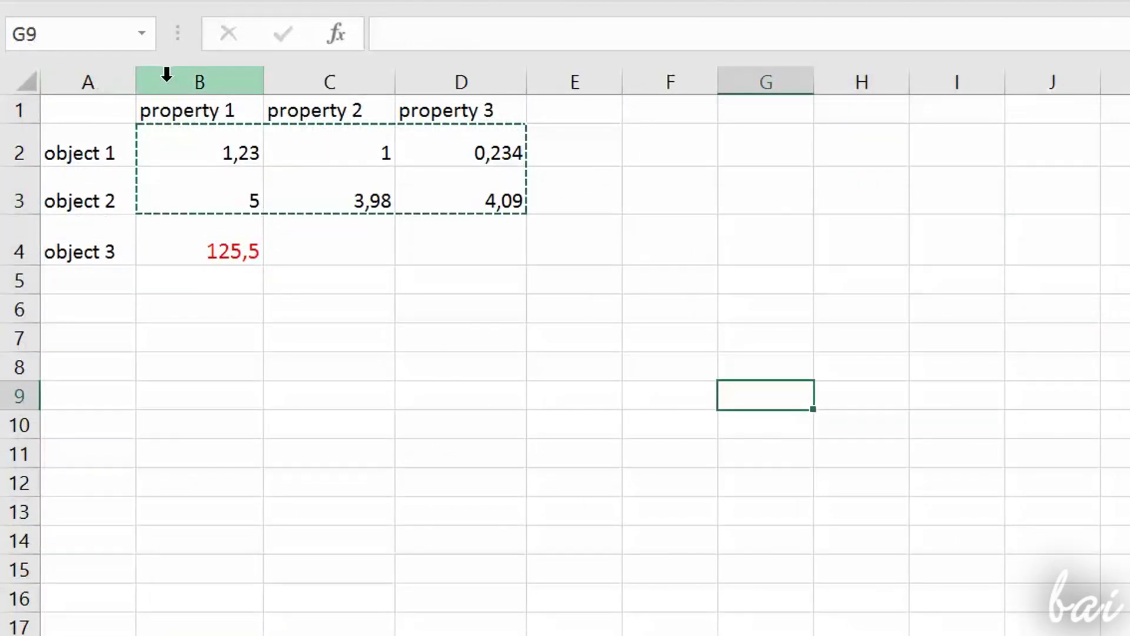
# - Copy whole columns B, C and D and paste them over columns G, H and I
pyautogui.moveTo(184, 81); pyautogui.dragTo(469, 78)
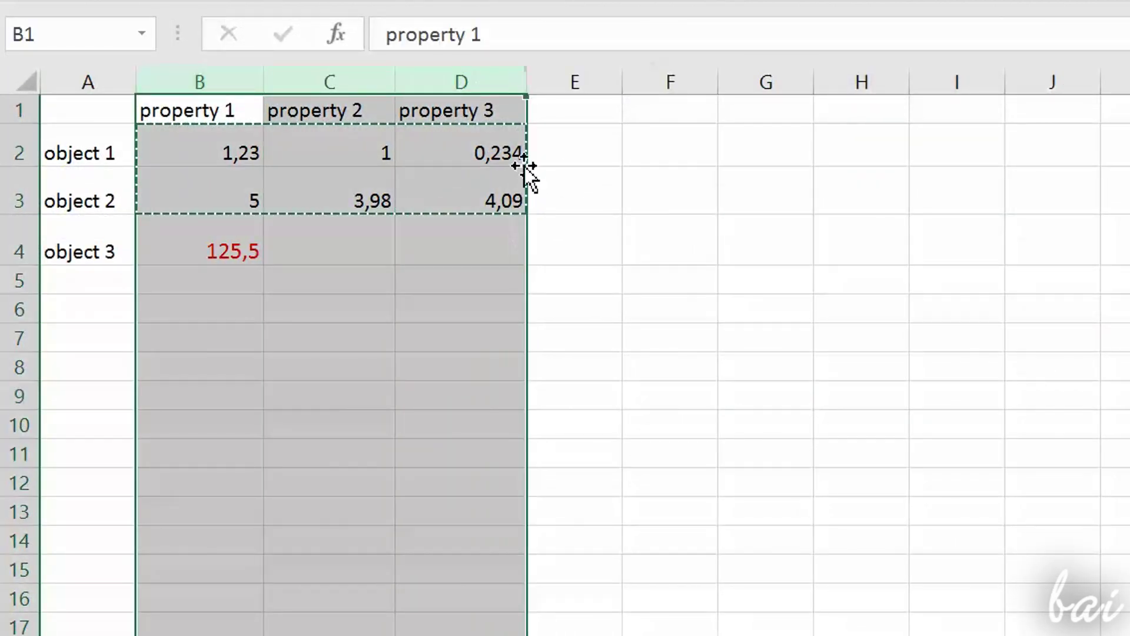
pyautogui.rightClick(474, 74)
pyautogui.click(550, 125)
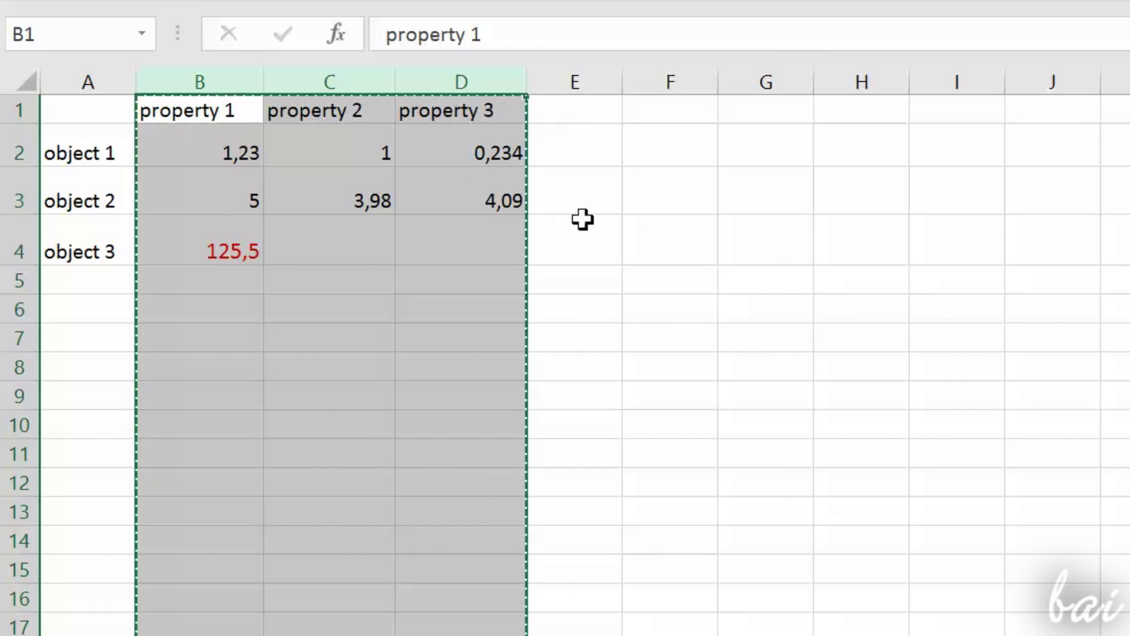
pyautogui.click(583, 221)
pyautogui.moveTo(784, 77); pyautogui.dragTo(948, 80)
pyautogui.rightClick(801, 124)
pyautogui.click(848, 266)
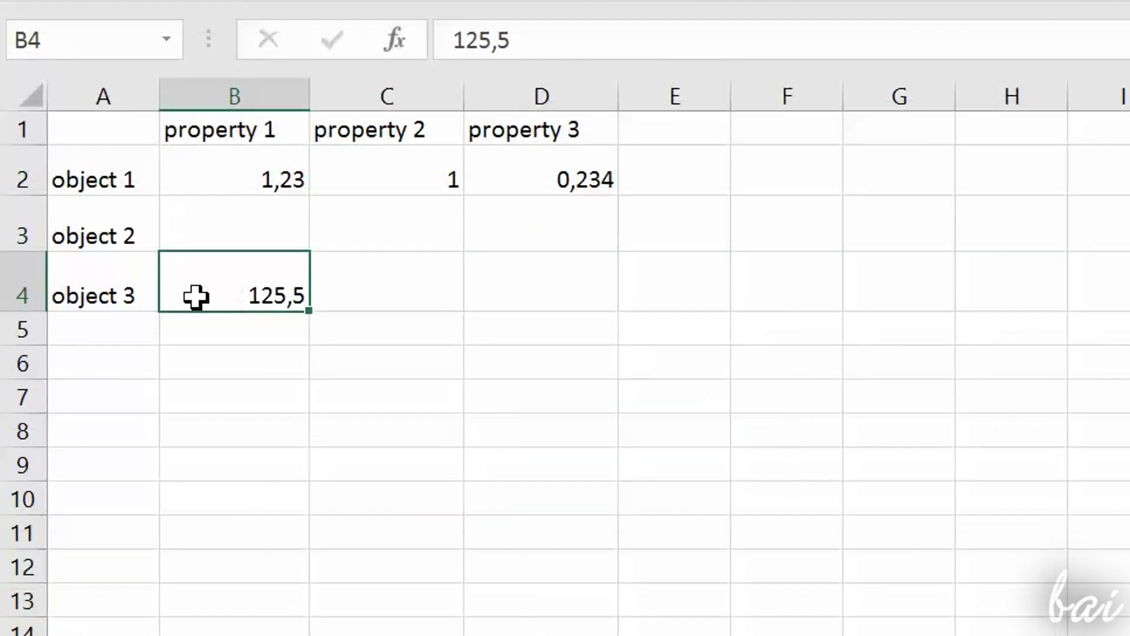
pyautogui.moveTo(197, 298); pyautogui.dragTo(116, 283)
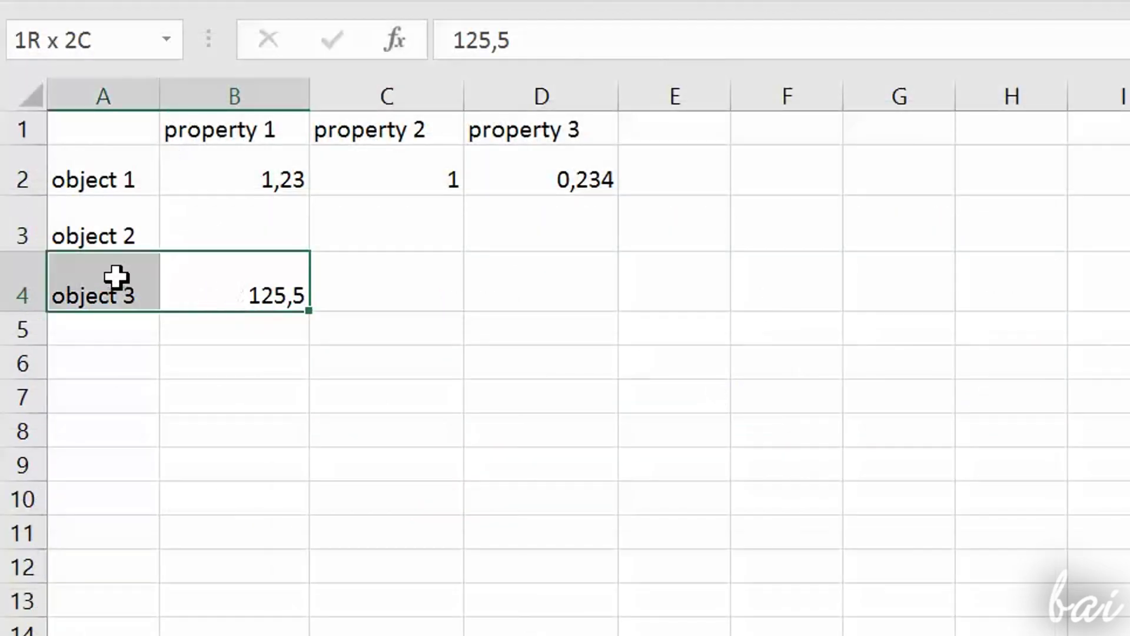
pyautogui.click(96, 389)
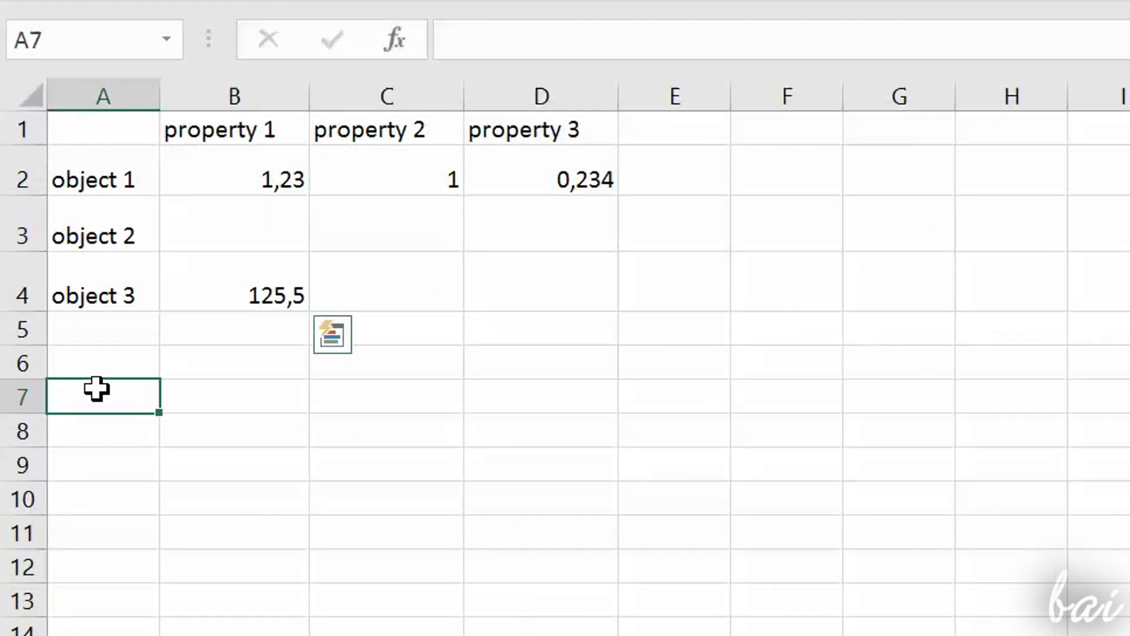
pyautogui.click(17, 278)
pyautogui.rightClick(17, 278)
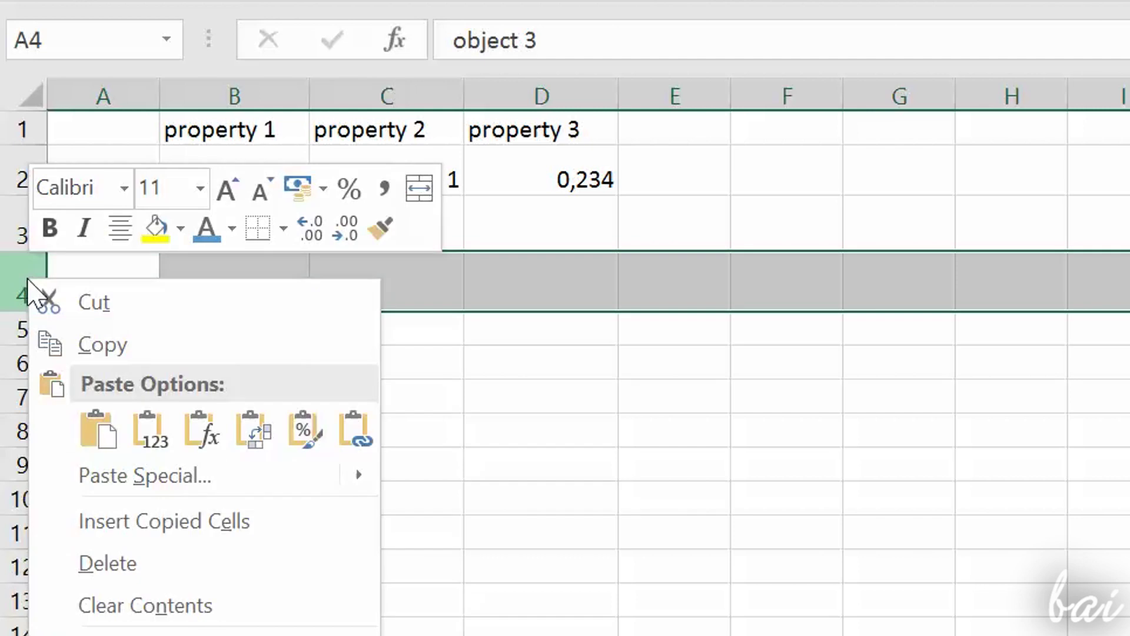
pyautogui.click(216, 563)
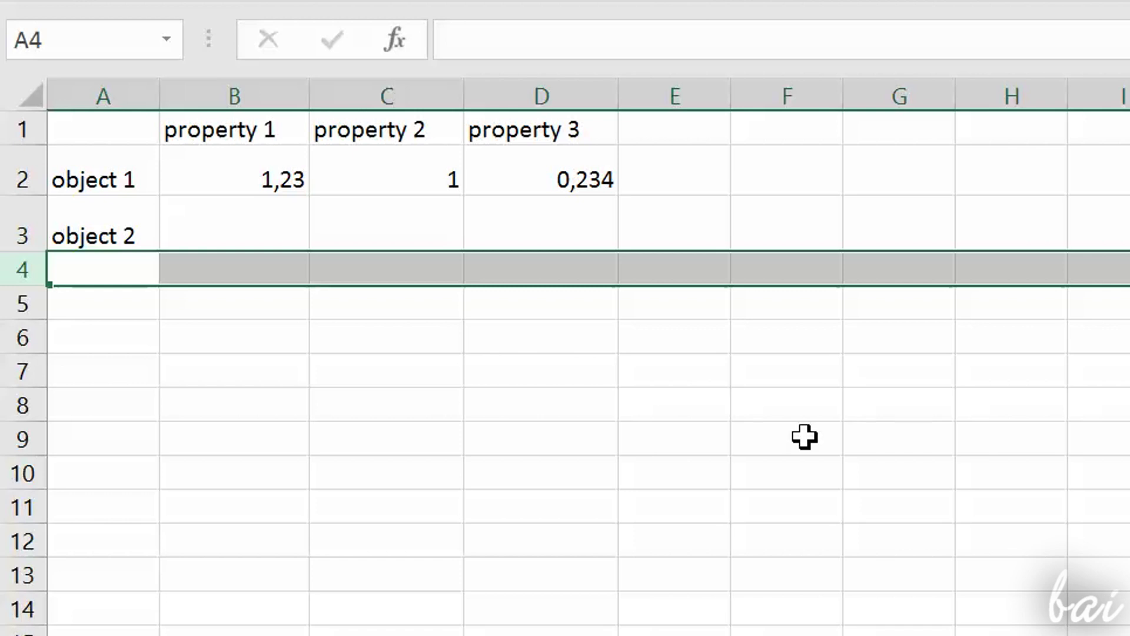
pyautogui.hotkey('ctrl', 'z')
pyautogui.click(259, 364)
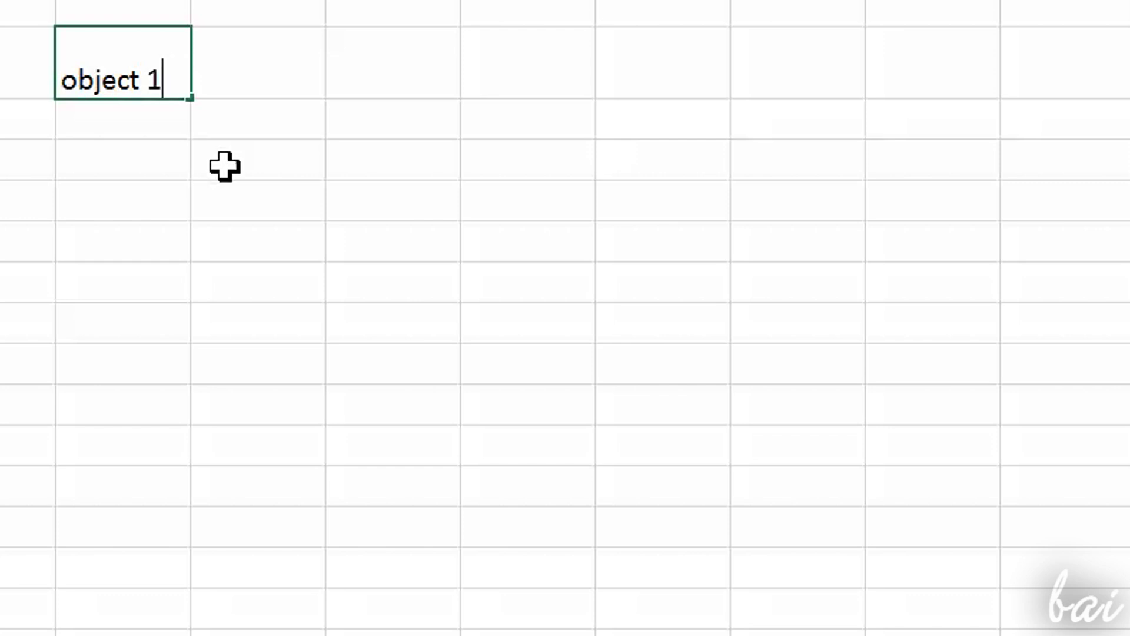
# - Fill 'object 1' down into object 1–object 14, then select the series and object 1's values
pyautogui.click(224, 168)
pyautogui.click(149, 49)
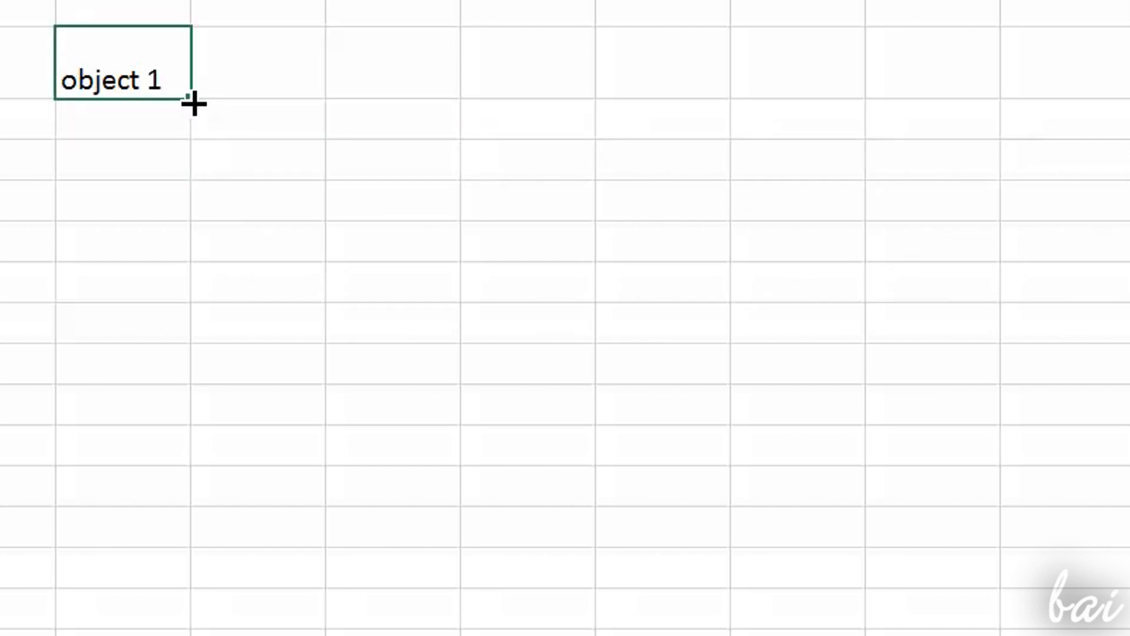
pyautogui.moveTo(194, 101); pyautogui.dragTo(215, 631)
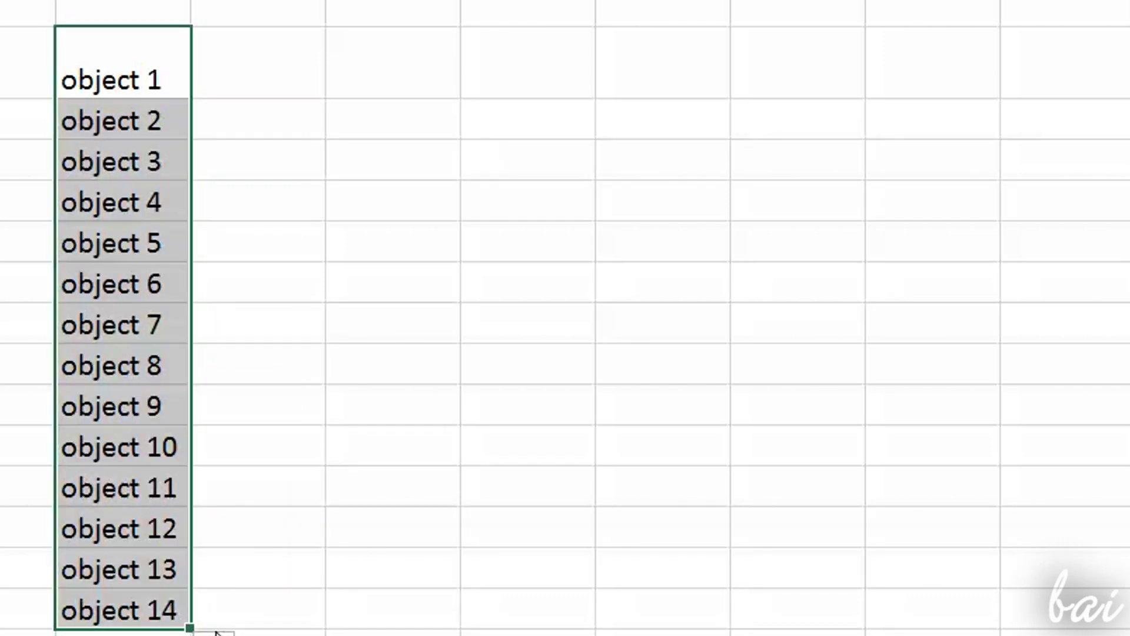
pyautogui.click(363, 536)
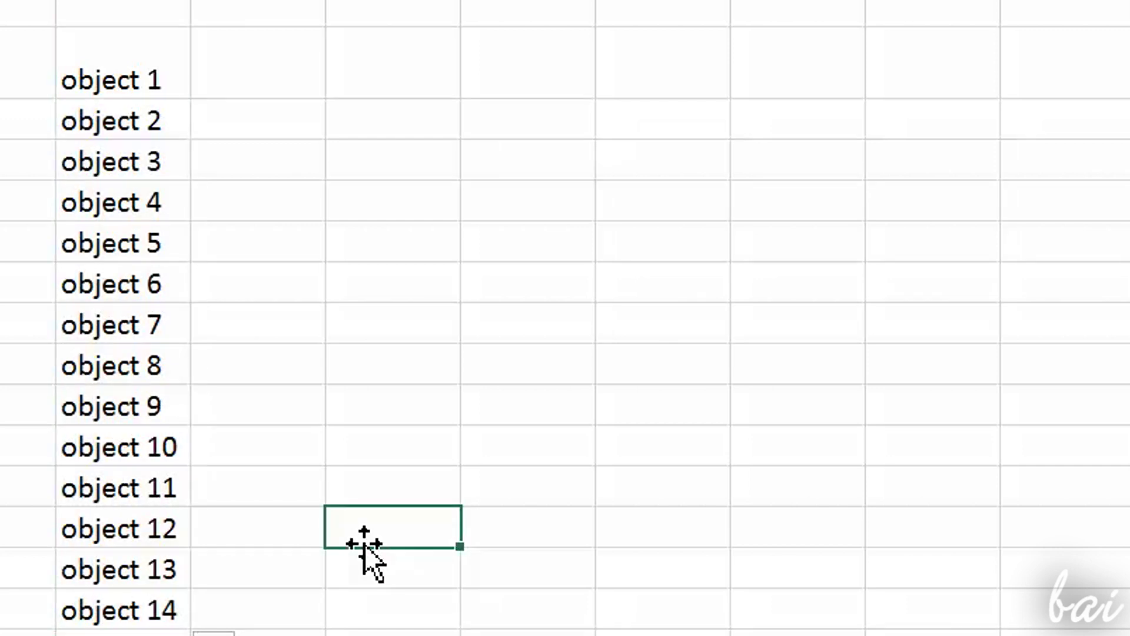
pyautogui.moveTo(59, 50); pyautogui.dragTo(156, 13)
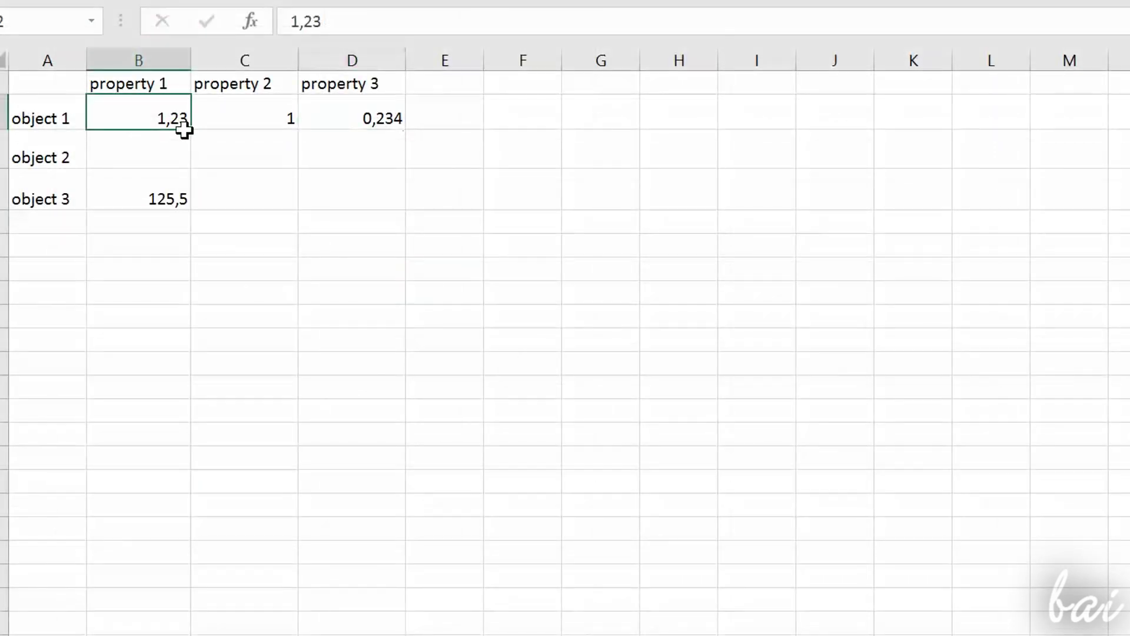
pyautogui.moveTo(184, 130); pyautogui.dragTo(355, 117)
# - Format B2:D2 with a zero-padded number format (00001, 00001, 00000) and an outline border
pyautogui.rightClick(349, 118)
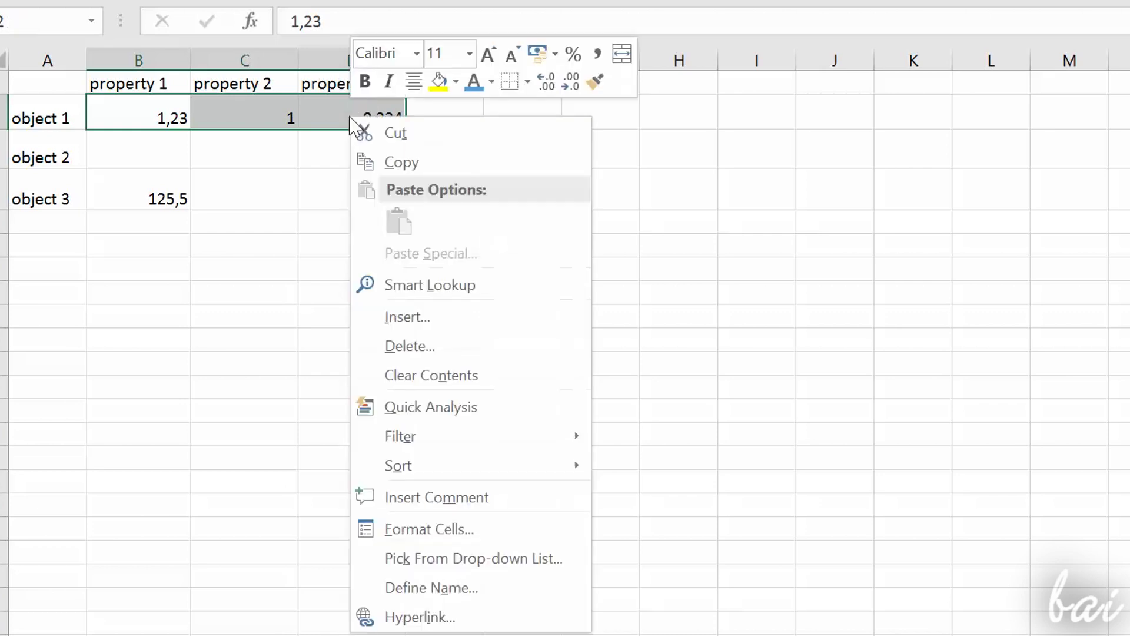
pyautogui.click(468, 531)
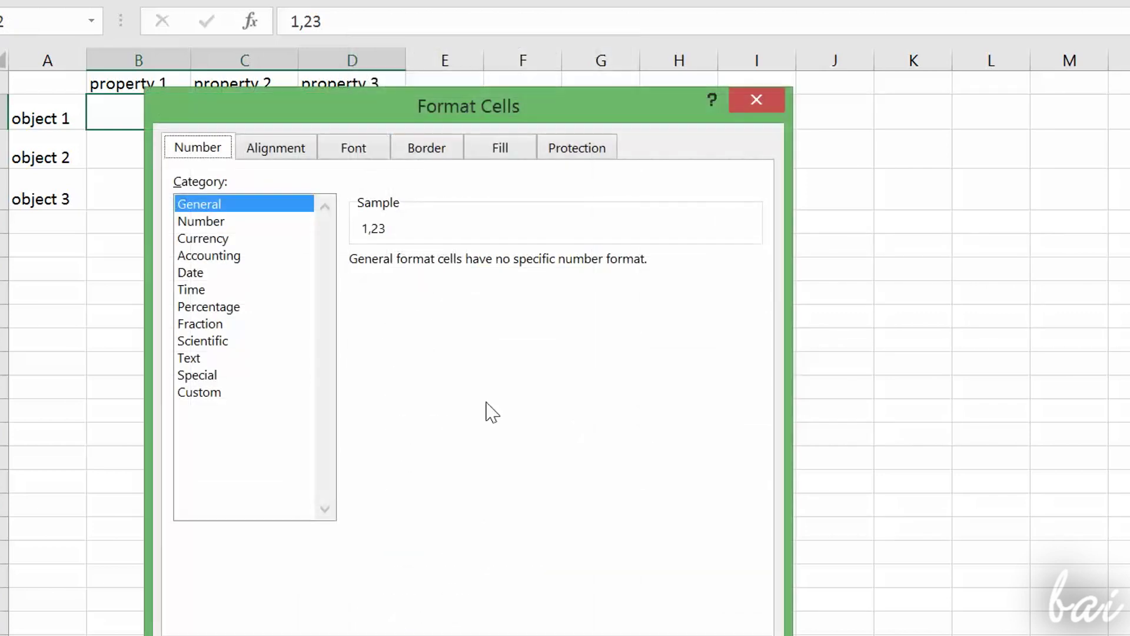
pyautogui.moveTo(468, 115); pyautogui.dragTo(789, 51)
pyautogui.click(560, 160)
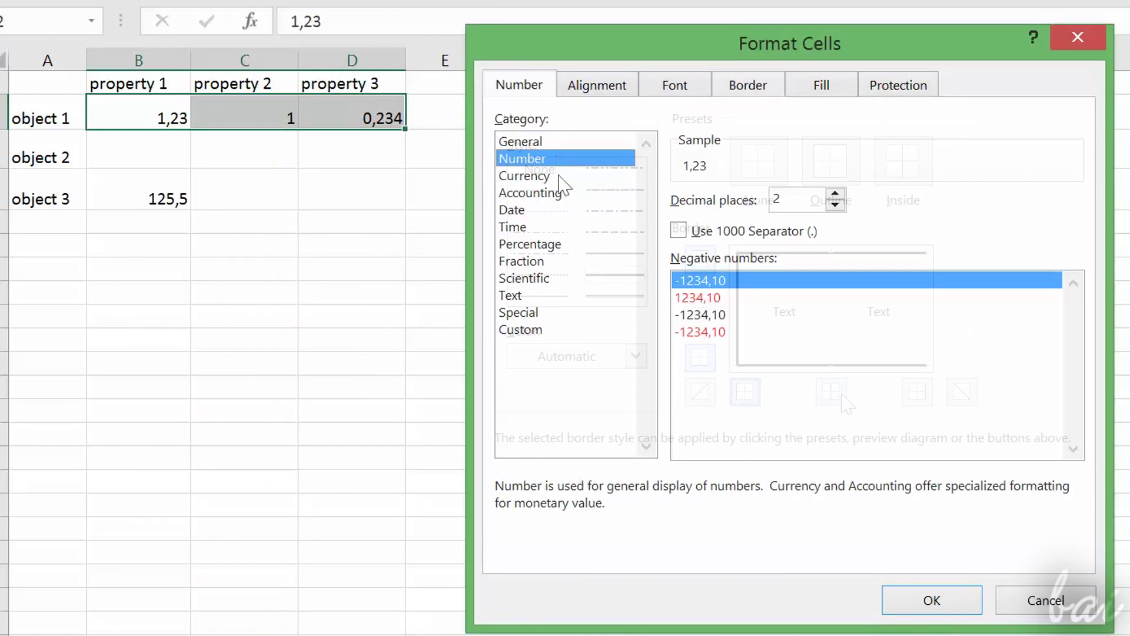
pyautogui.click(831, 391)
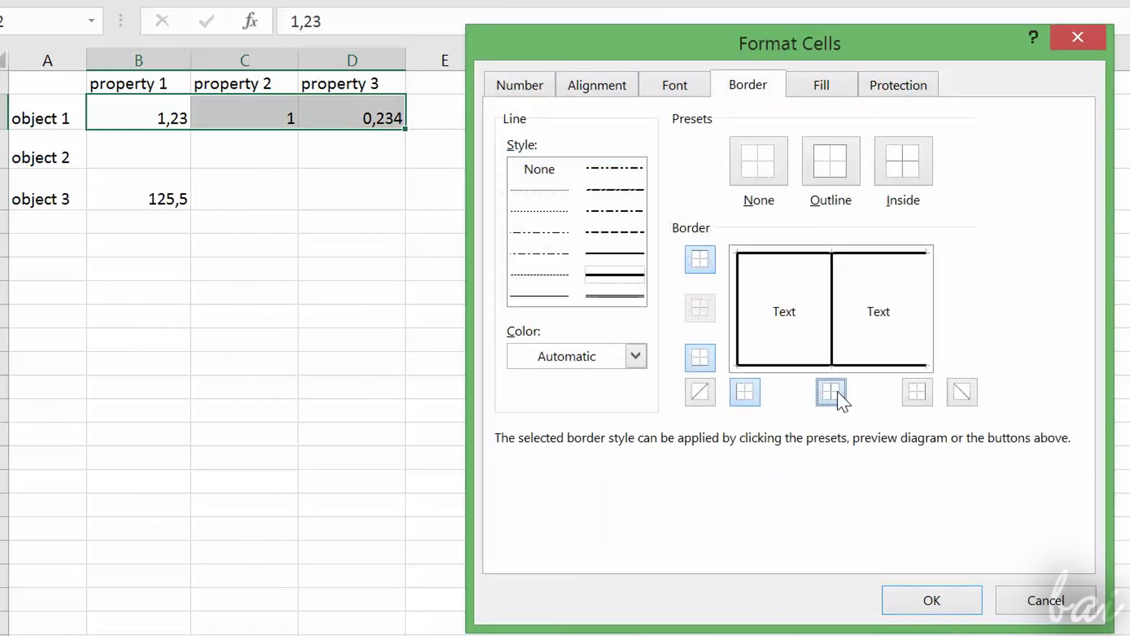
pyautogui.click(831, 391)
pyautogui.click(917, 391)
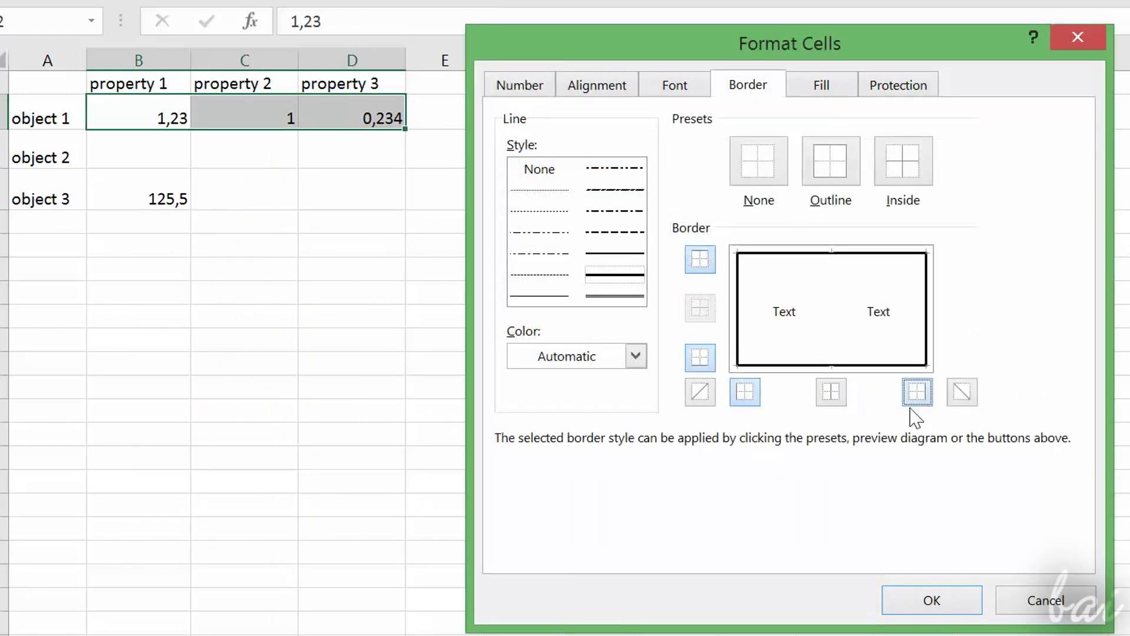
pyautogui.click(948, 601)
pyautogui.click(467, 264)
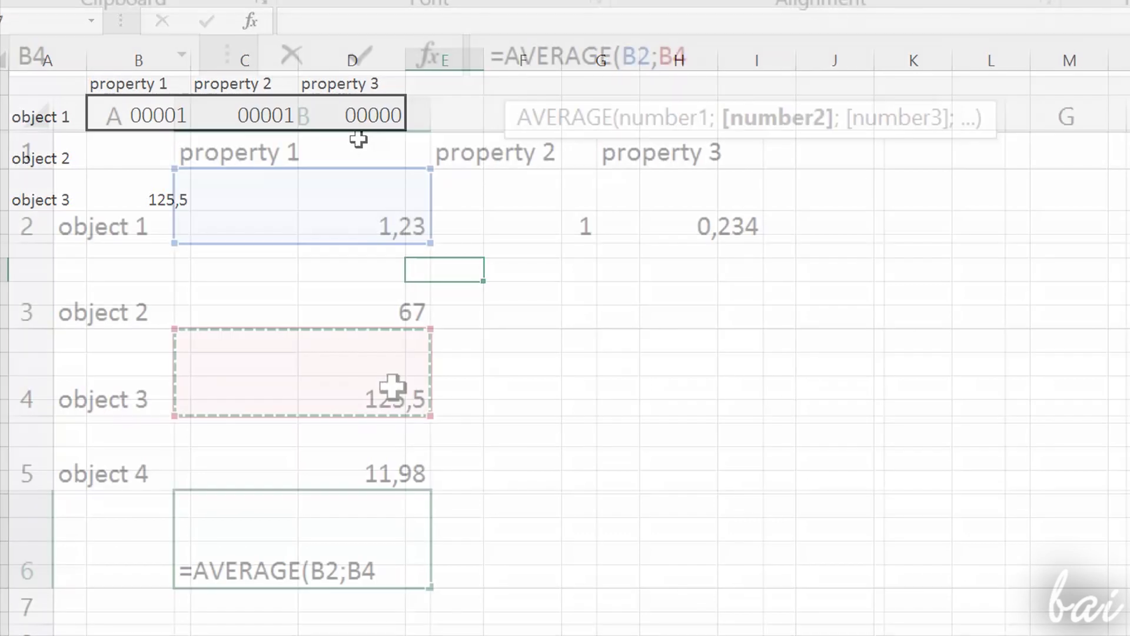
# - Add B4, B5 and B3 as further AVERAGE arguments in B6 and close the parenthesis
pyautogui.write(';')
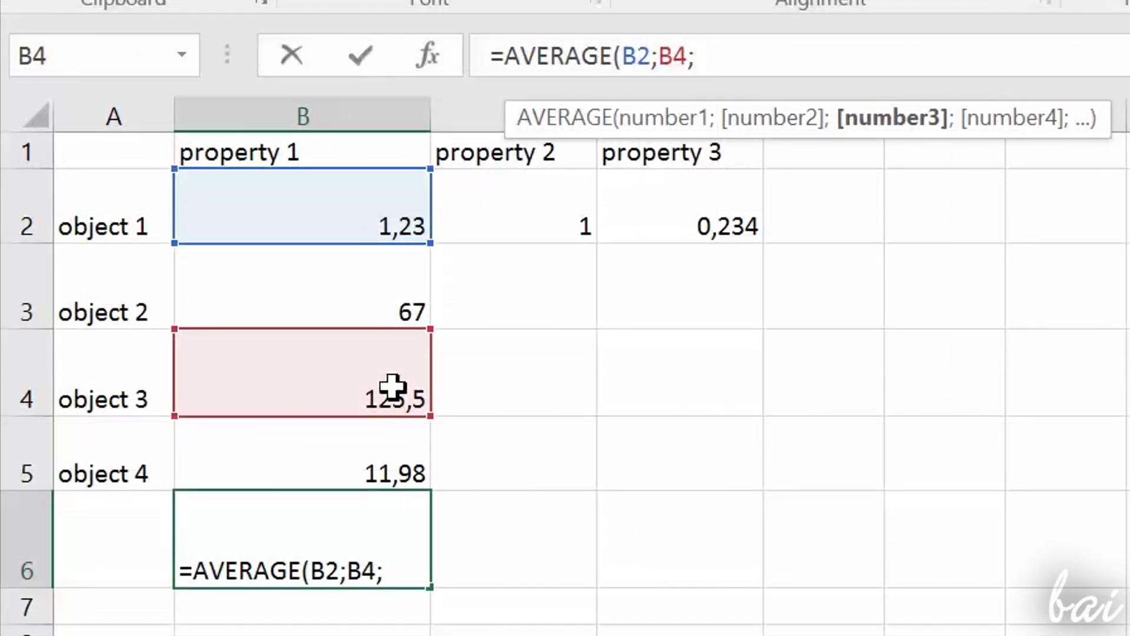
pyautogui.click(370, 297)
pyautogui.click(377, 431)
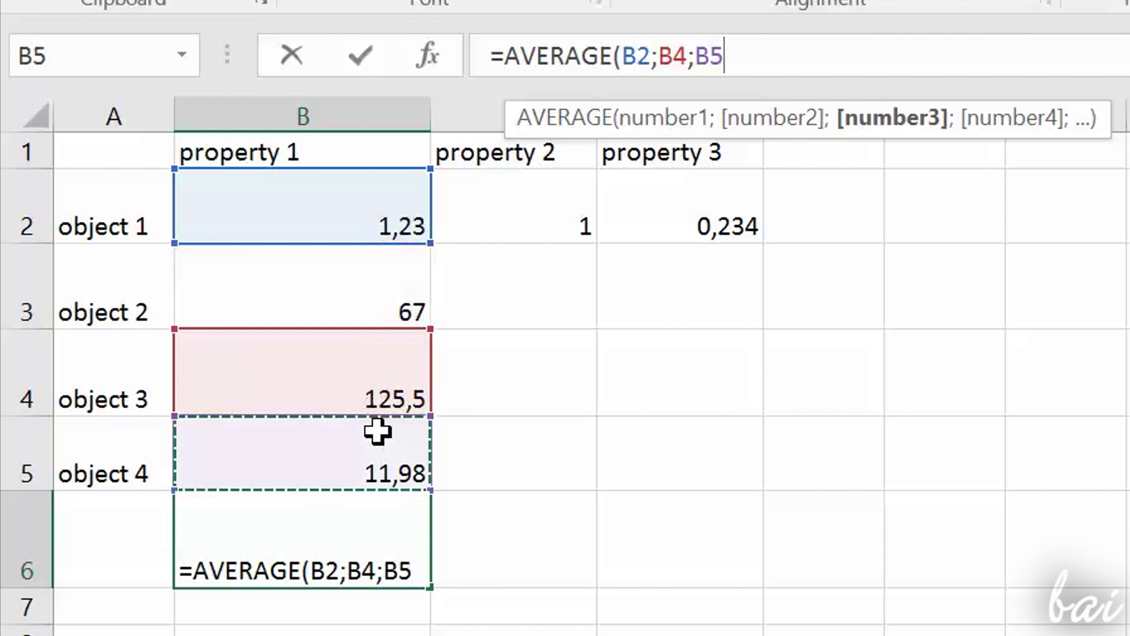
pyautogui.write(';')
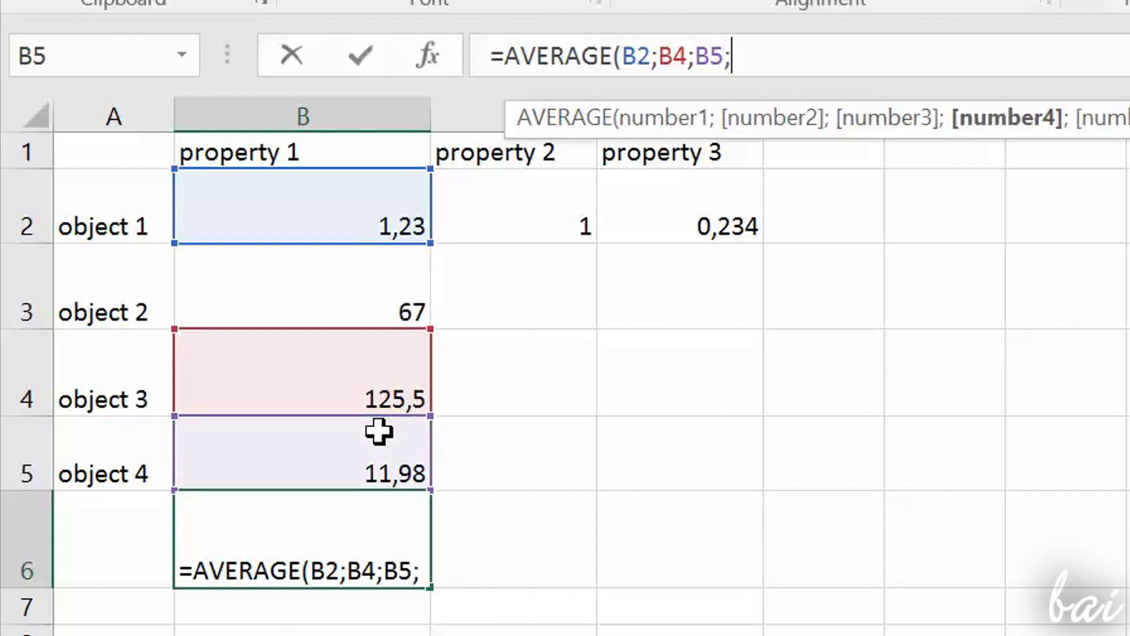
pyautogui.click(395, 268)
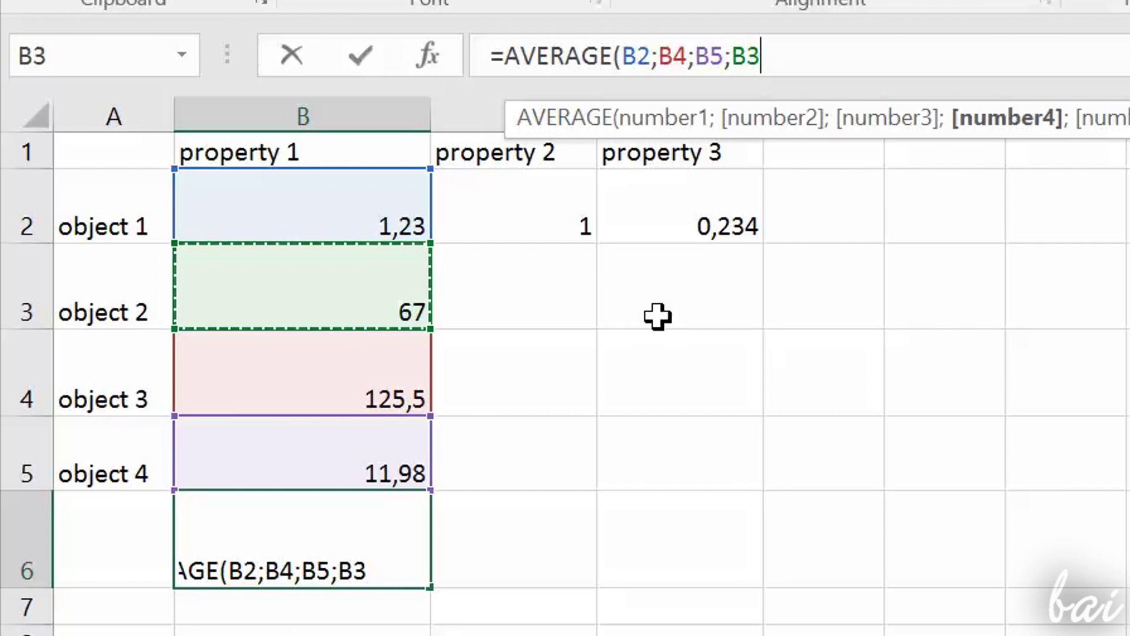
pyautogui.write(')')
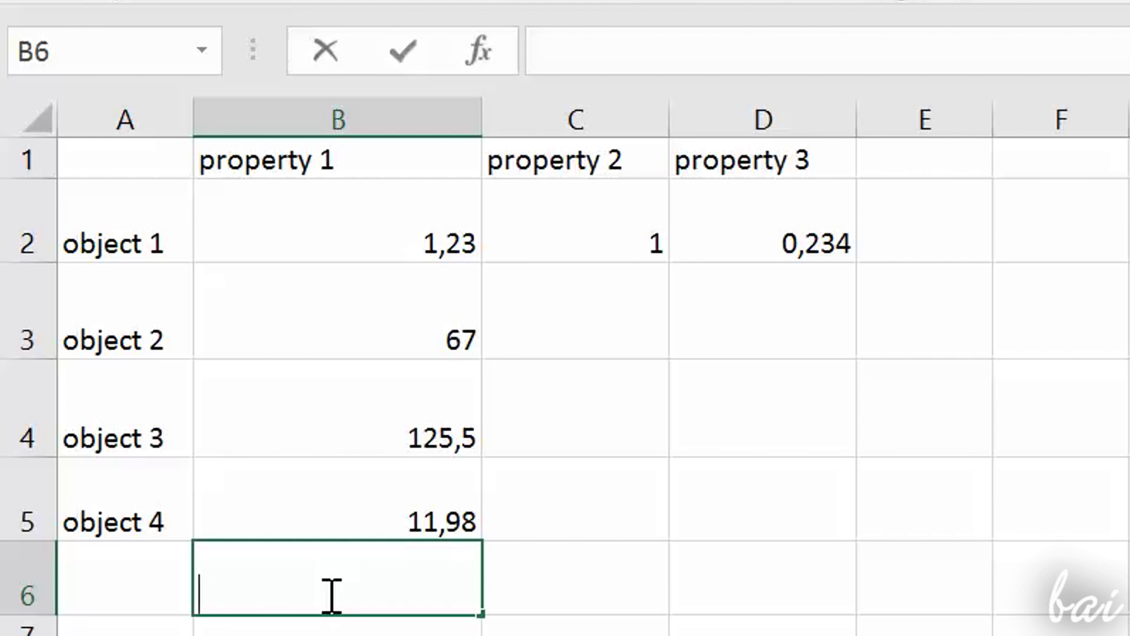
# - Start the B6 formula with = and settle on B2 as the first reference
pyautogui.write('=')
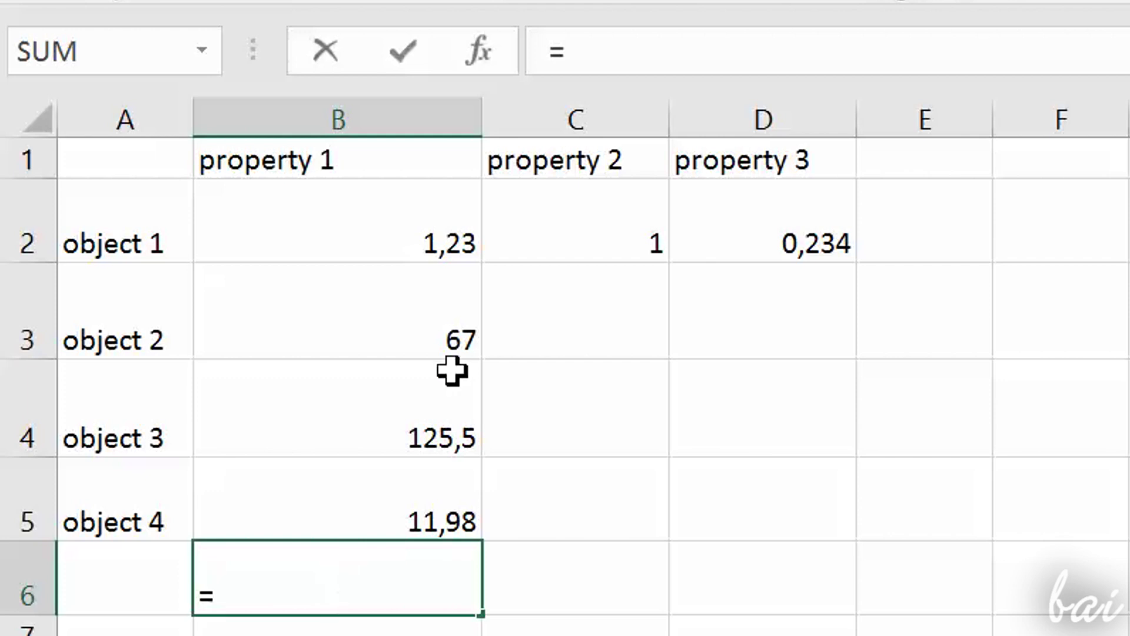
pyautogui.click(407, 231)
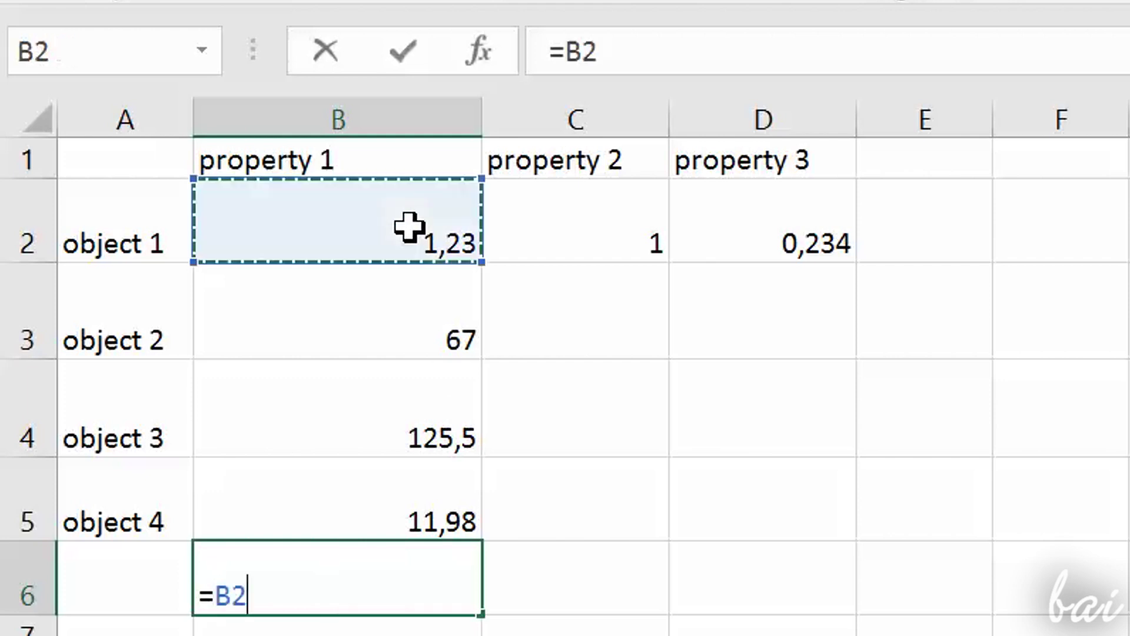
pyautogui.click(400, 323)
pyautogui.click(405, 435)
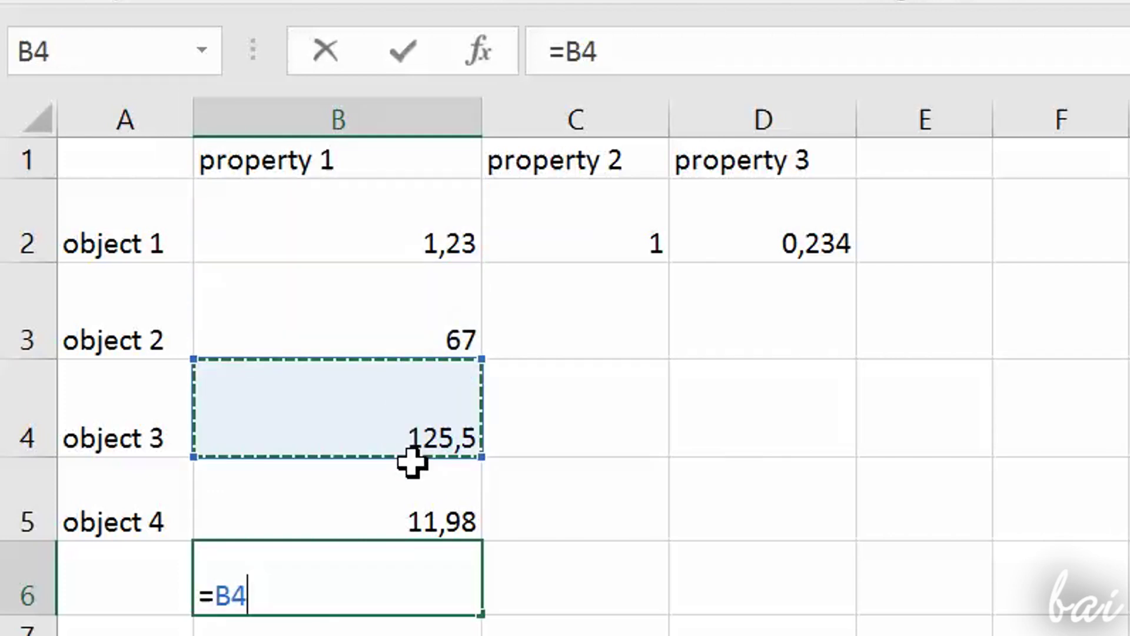
pyautogui.click(442, 518)
pyautogui.click(371, 380)
pyautogui.click(361, 312)
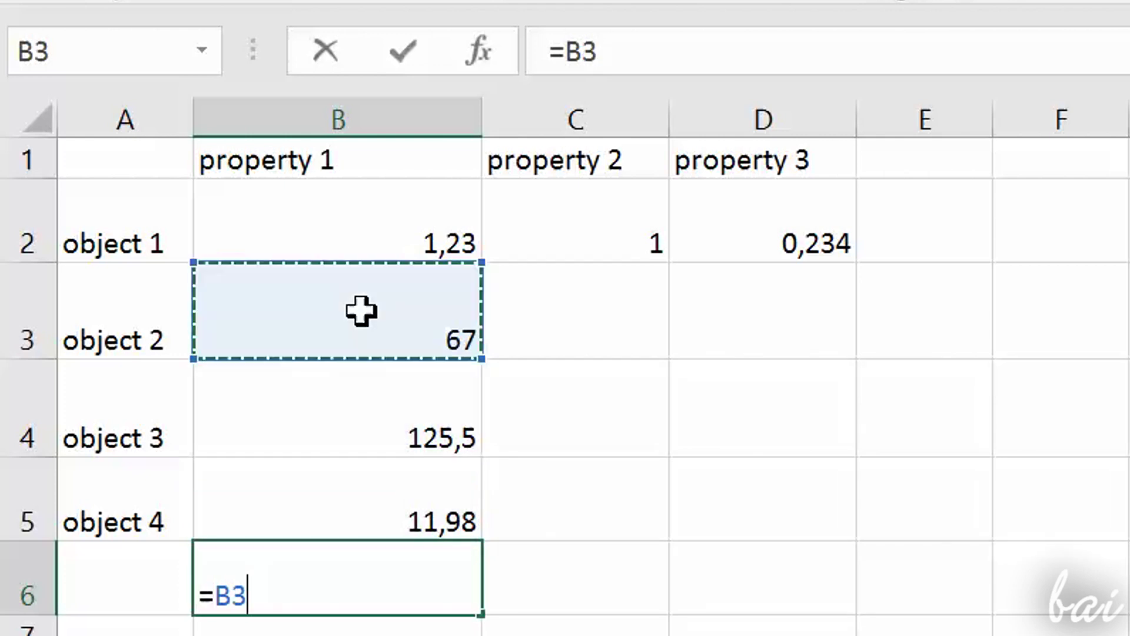
pyautogui.click(335, 217)
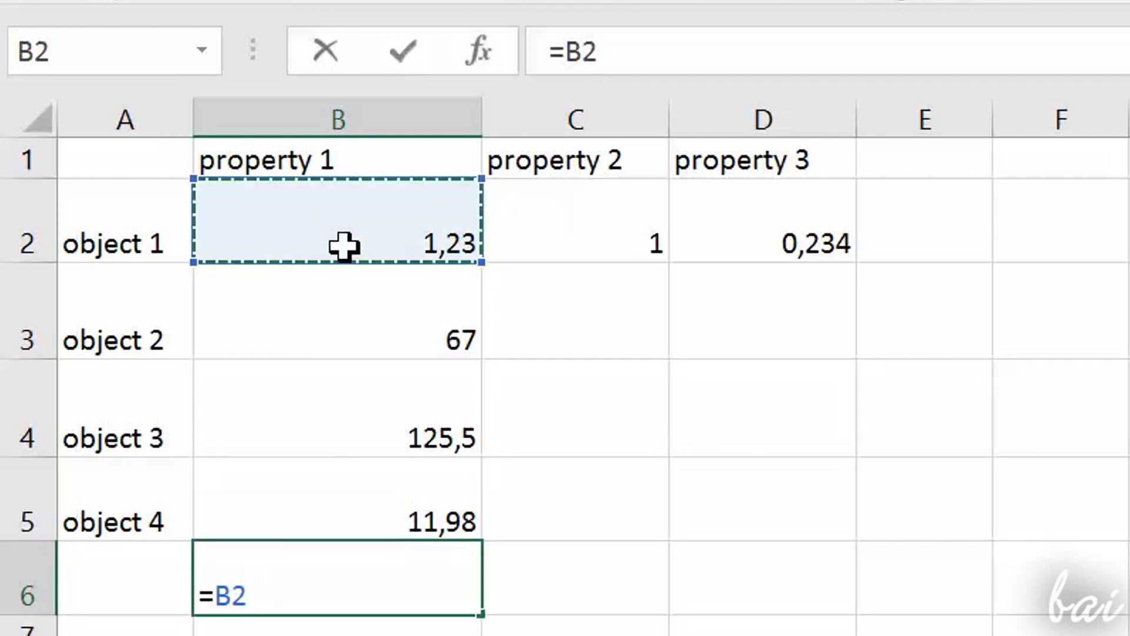
# - Add B3 as the second term and commit =B2+B3, giving 69
pyautogui.write('+')
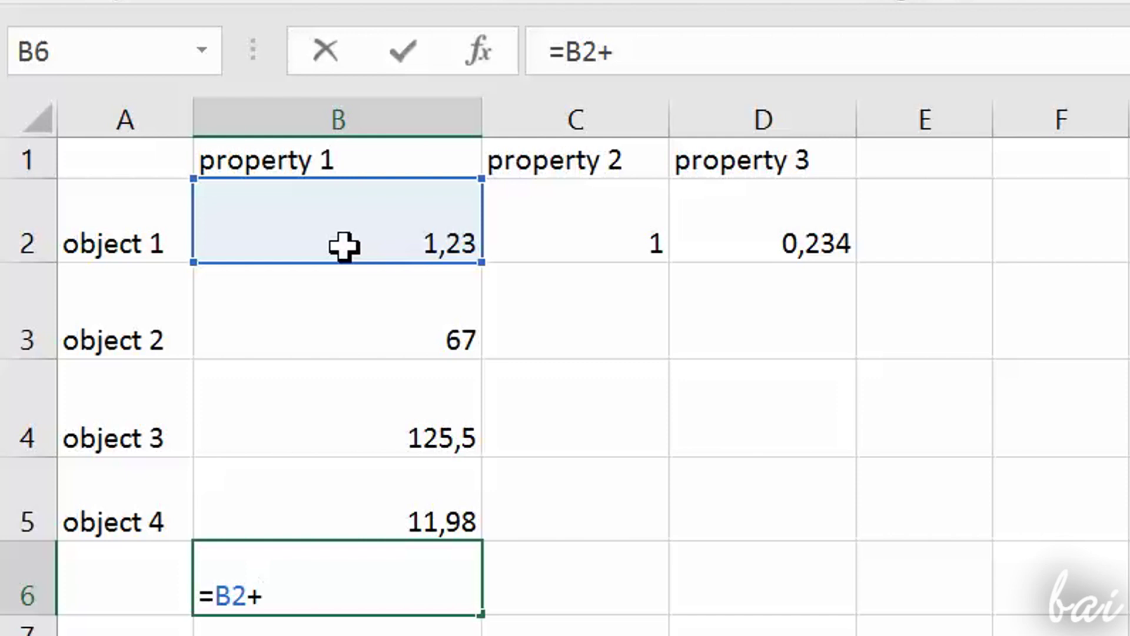
pyautogui.click(377, 293)
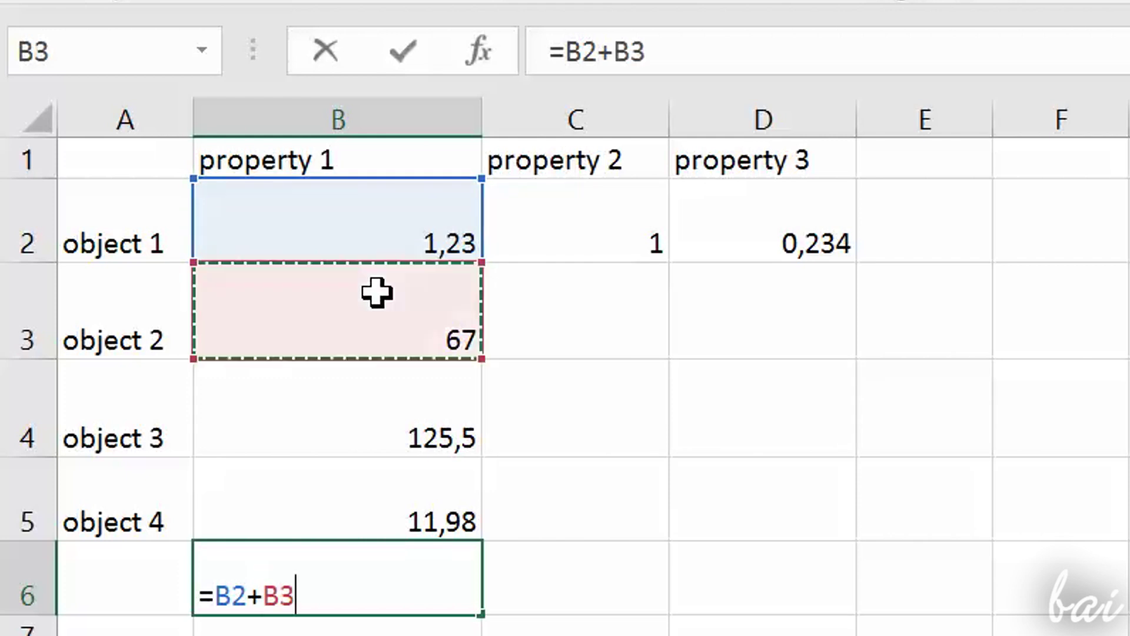
pyautogui.click(382, 232)
pyautogui.click(396, 327)
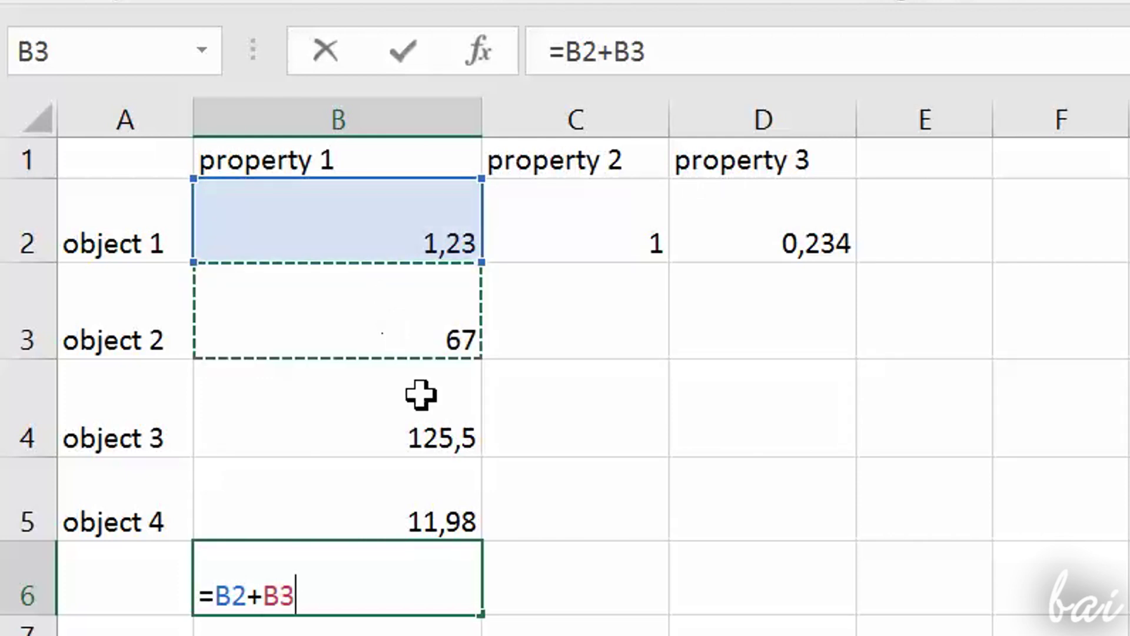
pyautogui.click(426, 407)
pyautogui.click(457, 478)
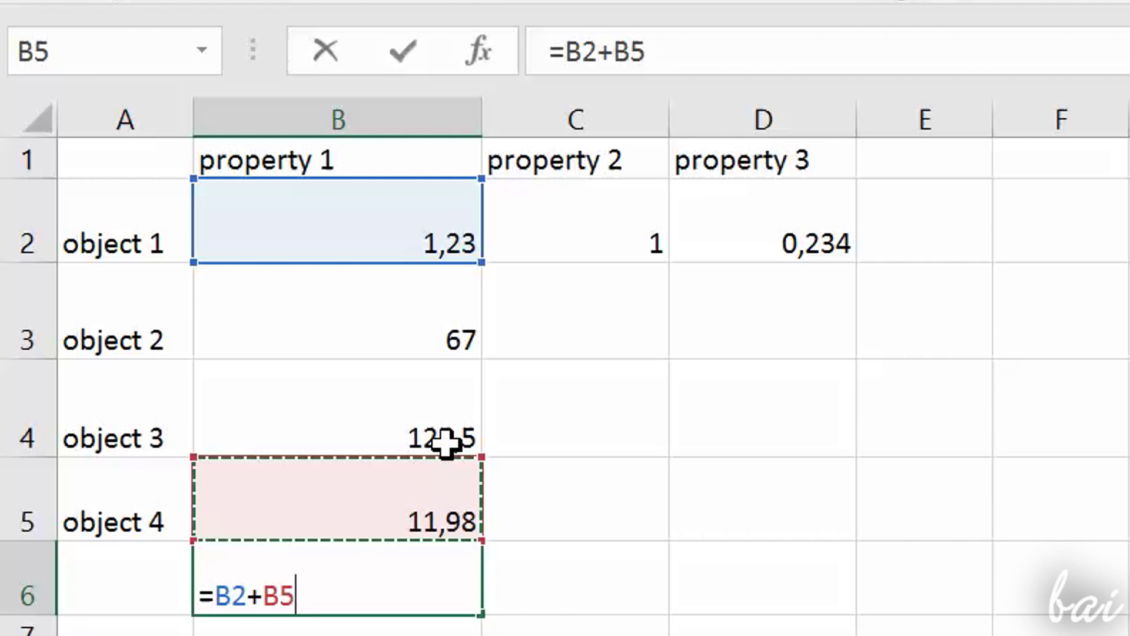
pyautogui.click(405, 346)
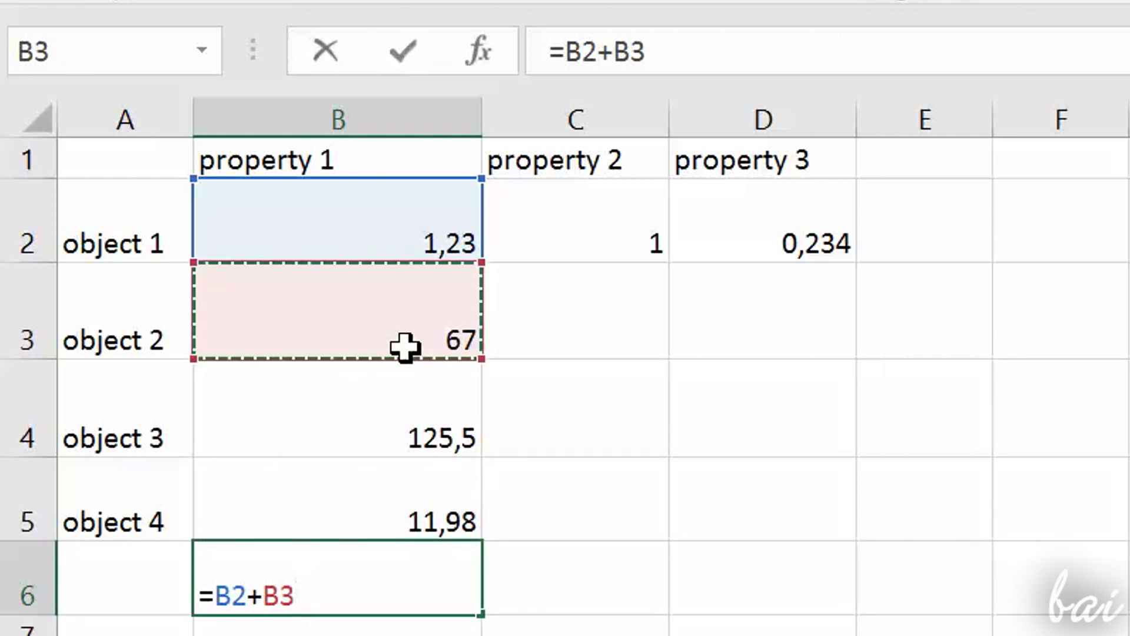
pyautogui.press('Return')
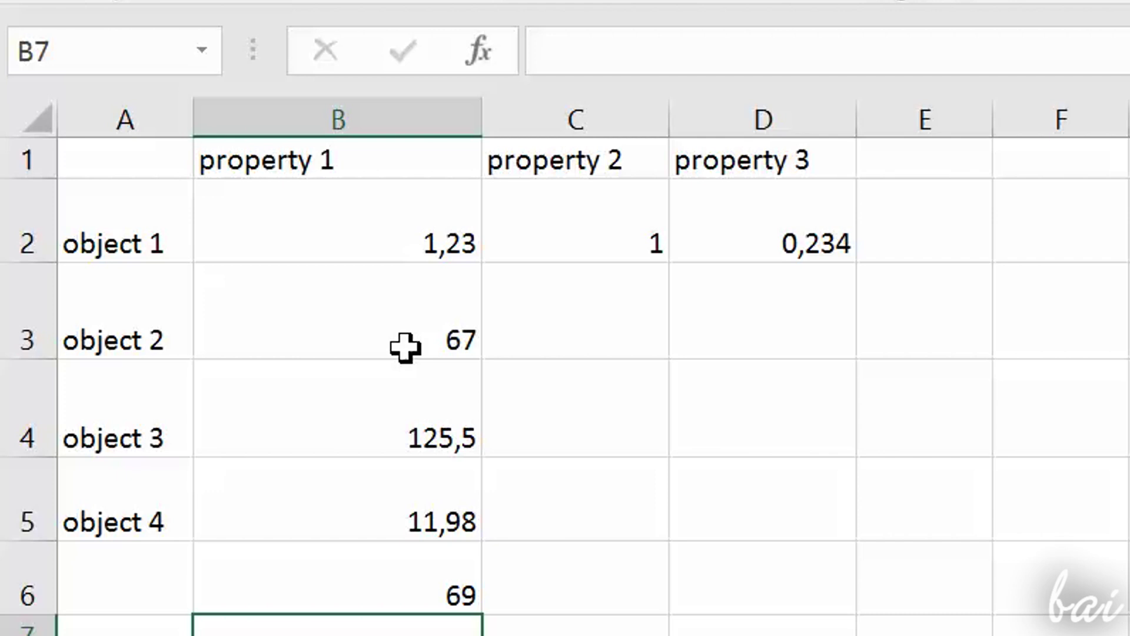
# - Reopen the B6 formula and extend the sum with +B4 and +B5
pyautogui.click(410, 580)
pyautogui.doubleClick(416, 584)
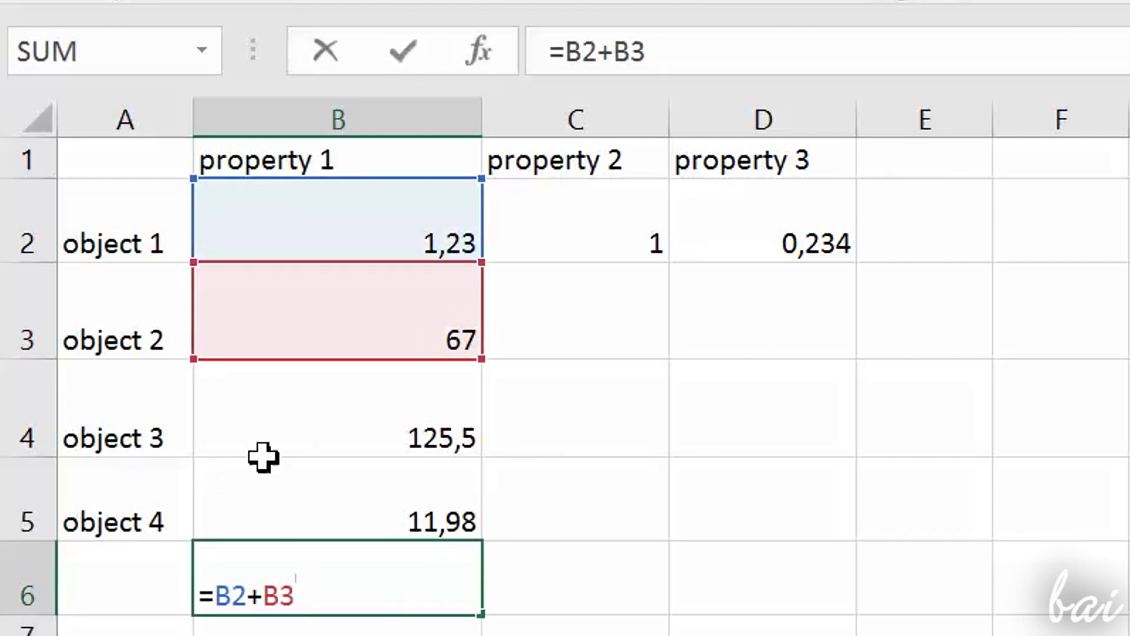
pyautogui.write('+')
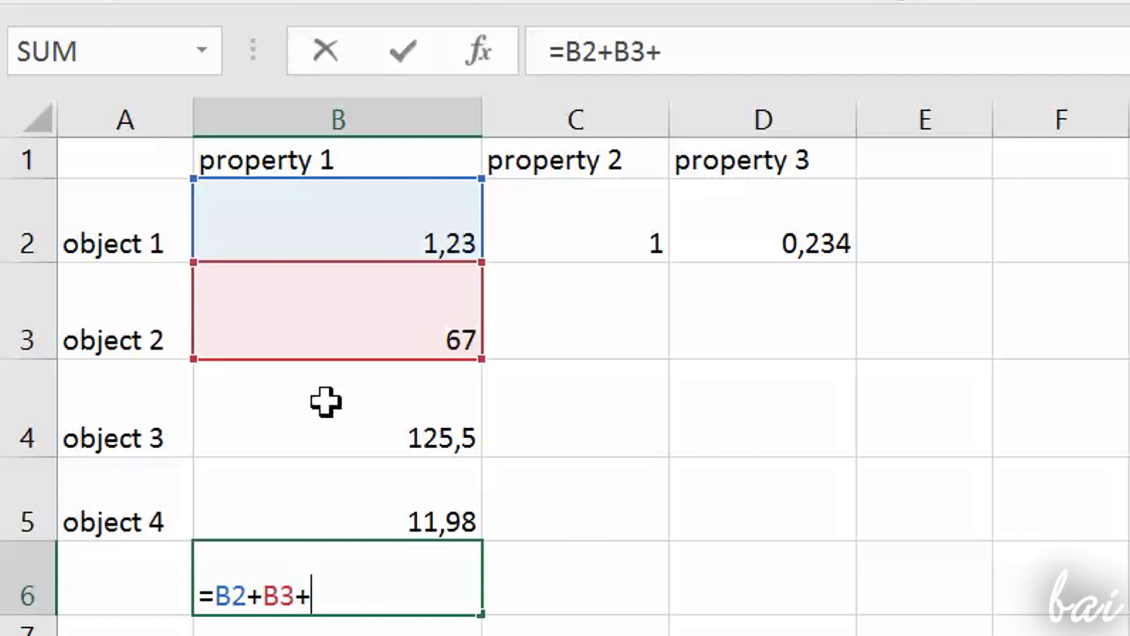
pyautogui.click(327, 405)
pyautogui.write('+')
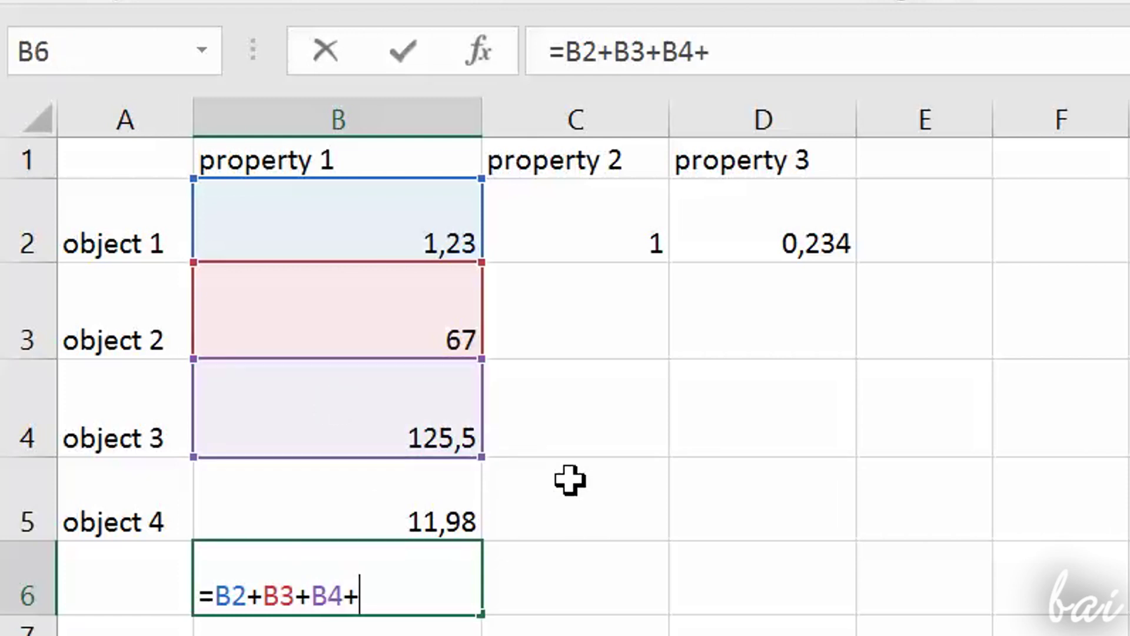
pyautogui.click(429, 486)
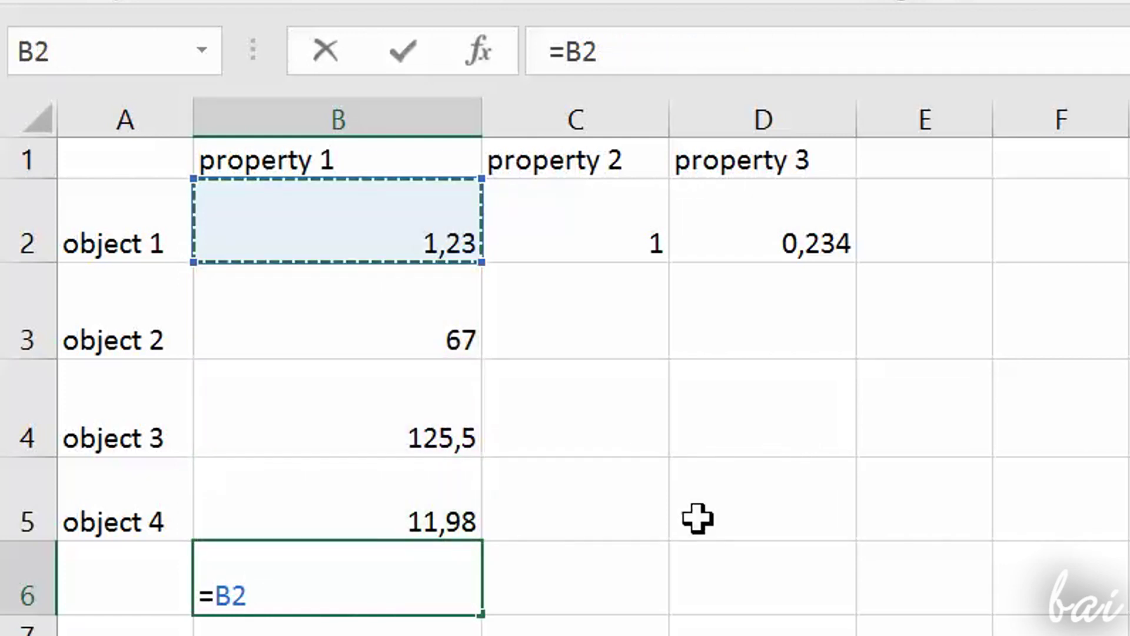
# - Build the mixed-operator formula with -B3, *B4 and /B5 and commit it
pyautogui.write('-')
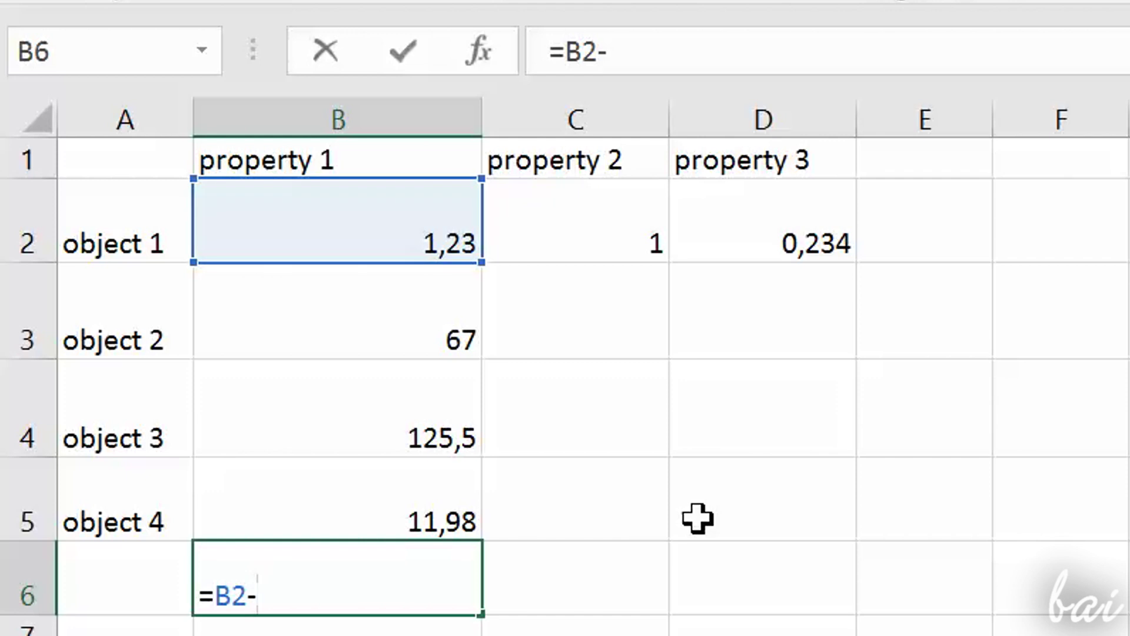
pyautogui.click(415, 298)
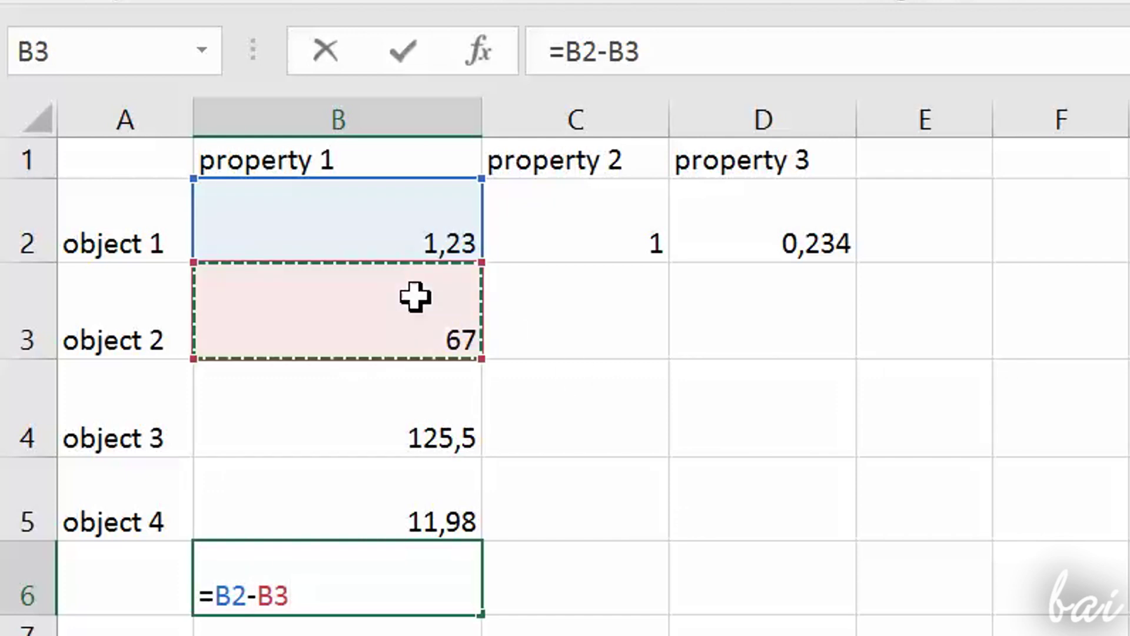
pyautogui.write('*')
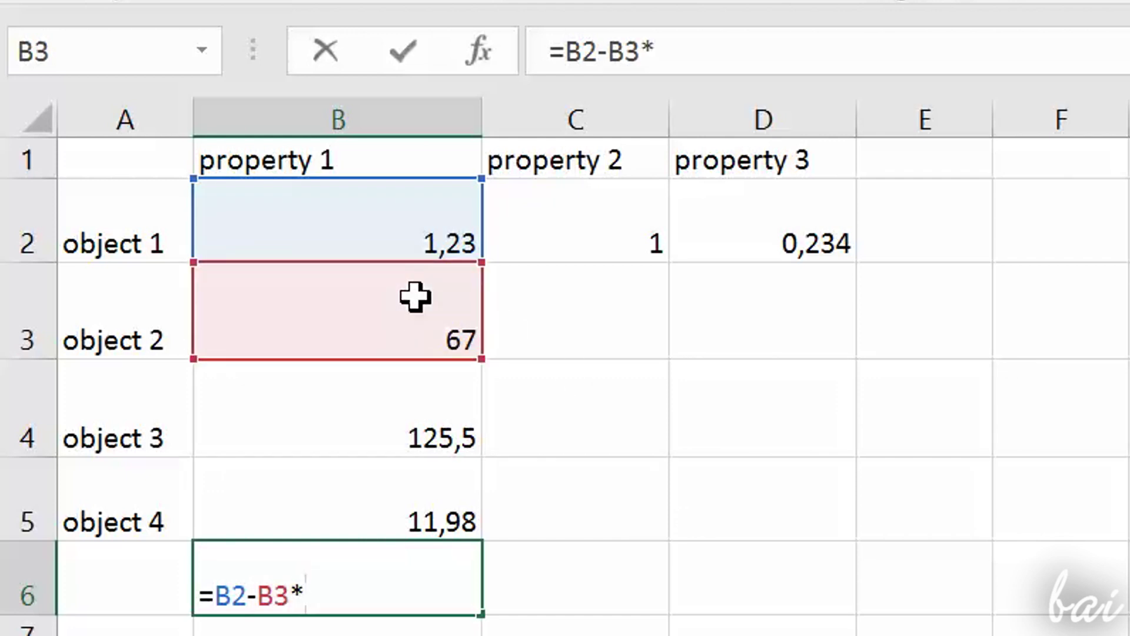
pyautogui.click(411, 433)
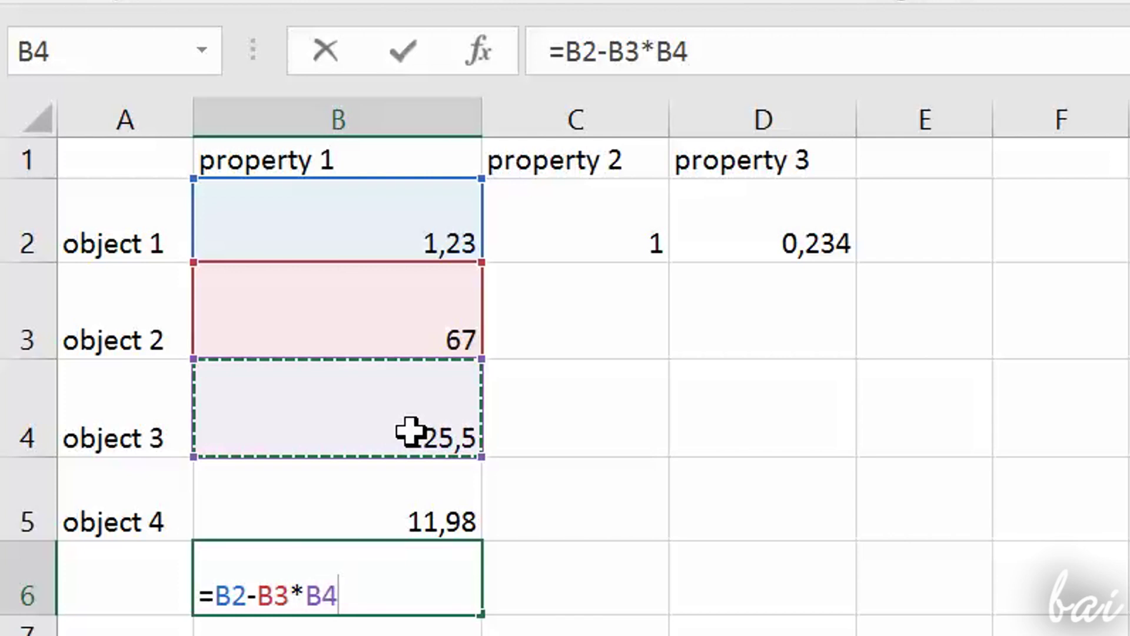
pyautogui.write('/')
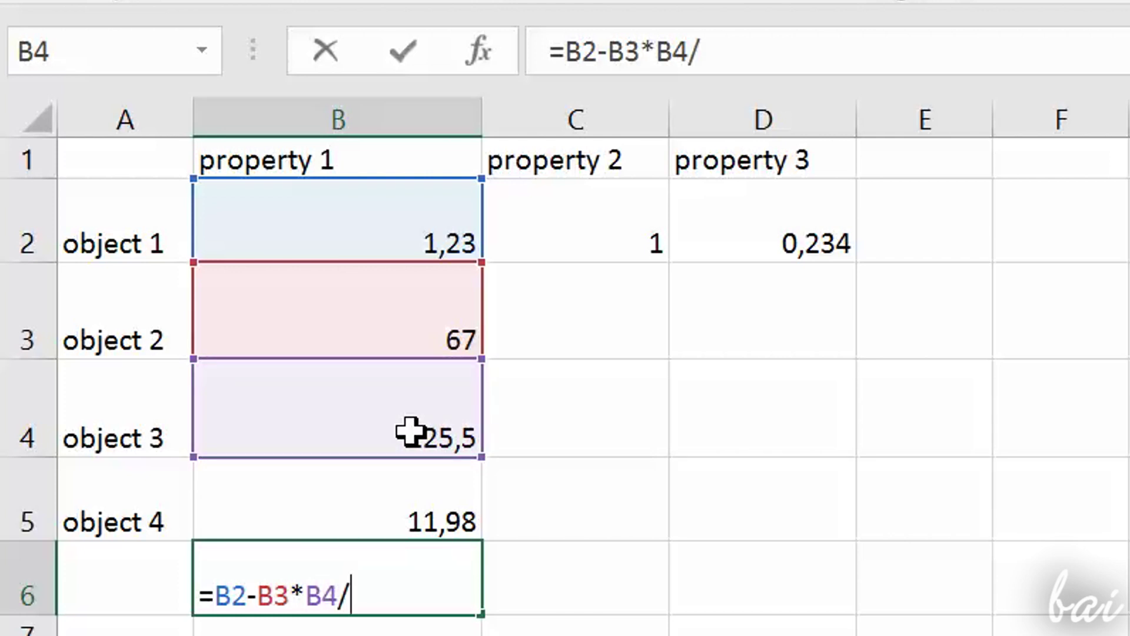
pyautogui.click(461, 505)
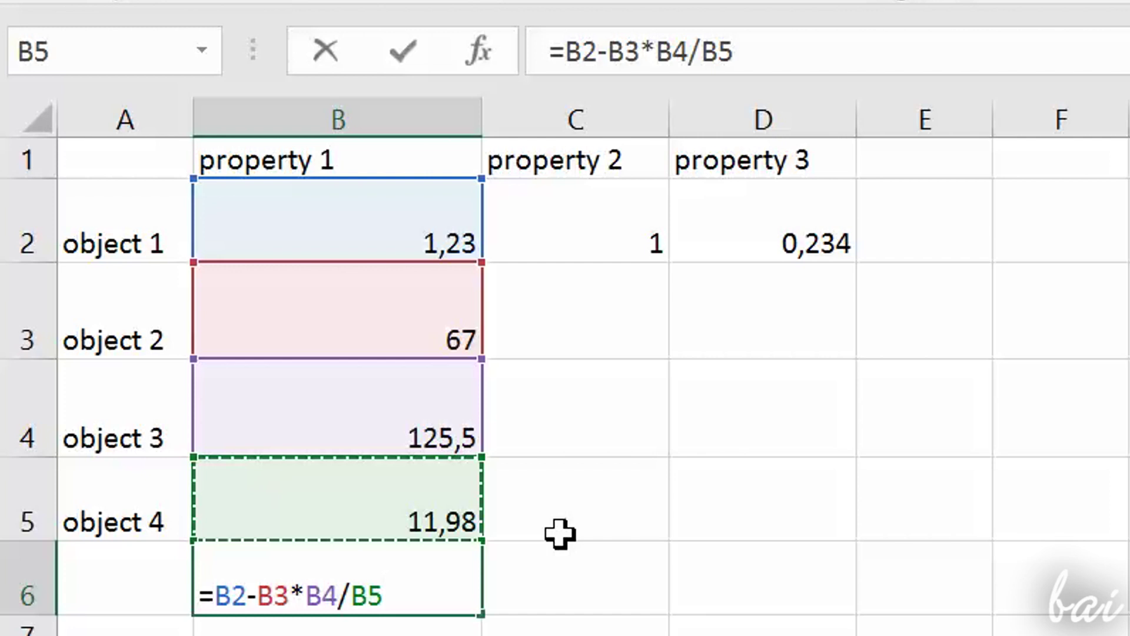
pyautogui.press('Return')
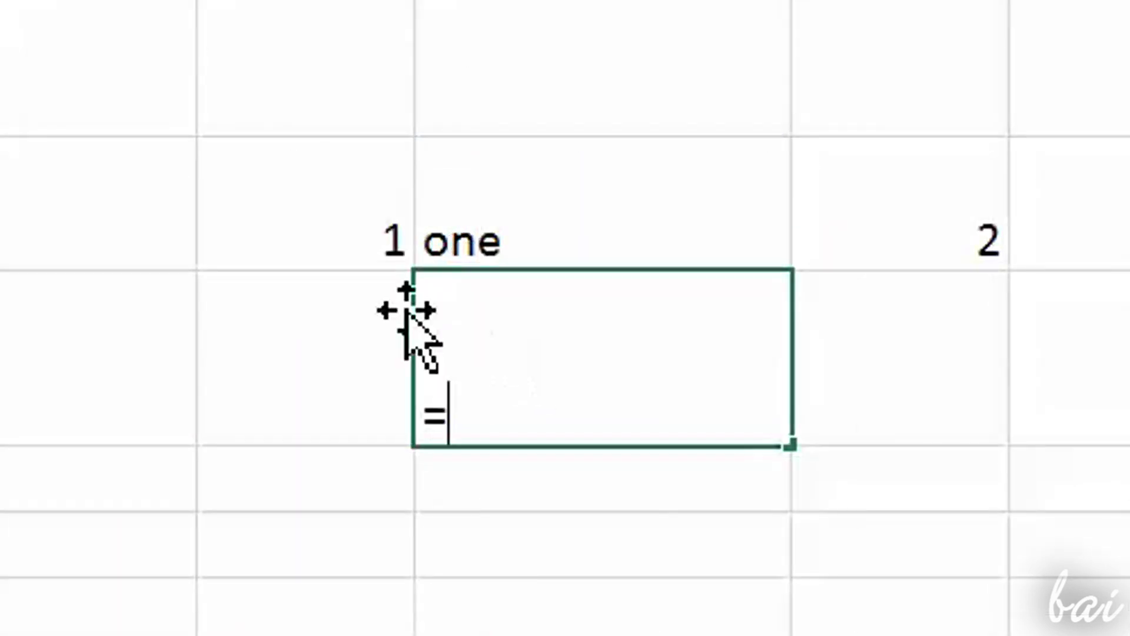
# - Enter =H5+I5, which gives #VALUE!, then correct it to =H5+J5, showing 3
pyautogui.click(315, 214)
pyautogui.write('+')
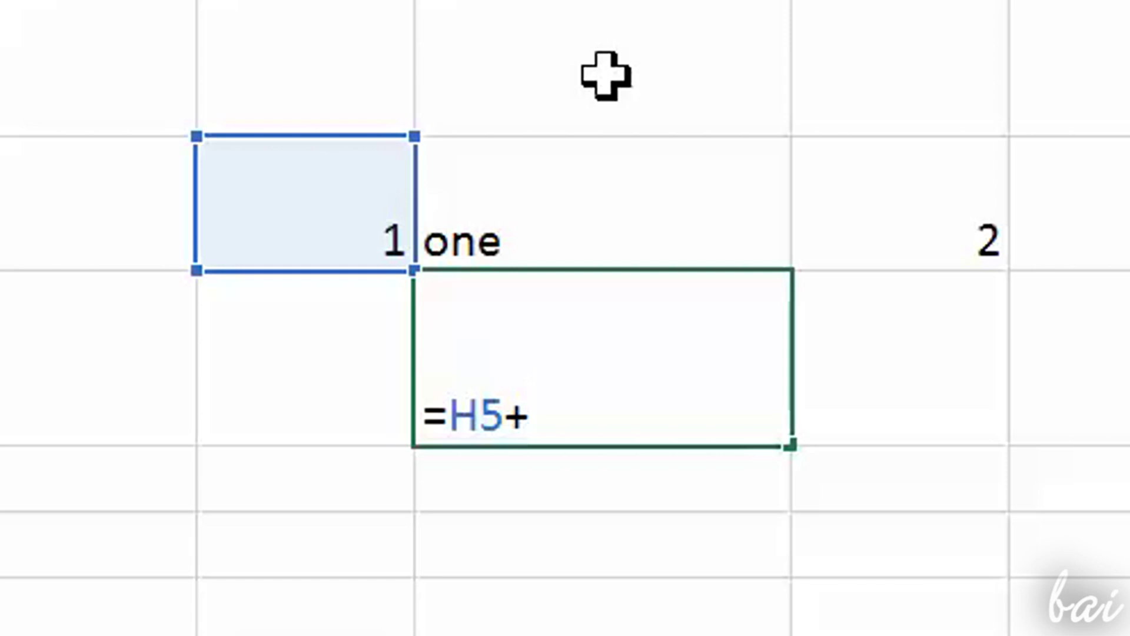
pyautogui.click(643, 219)
pyautogui.press('Return')
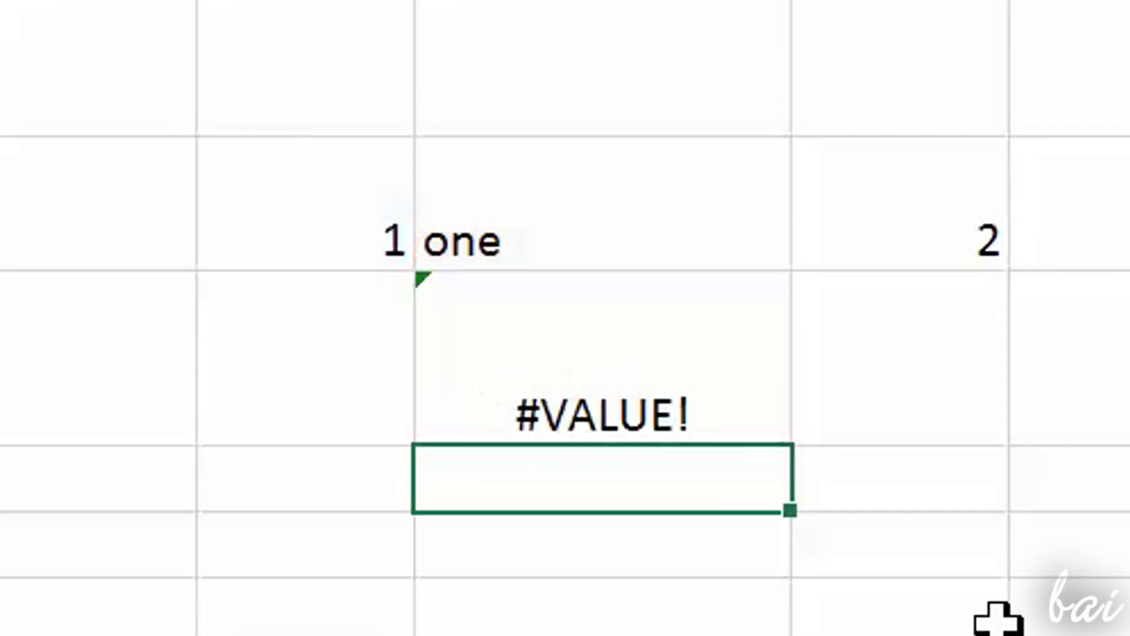
pyautogui.doubleClick(479, 373)
pyautogui.press('BackSpace')
pyautogui.press('BackSpace')
pyautogui.click(935, 231)
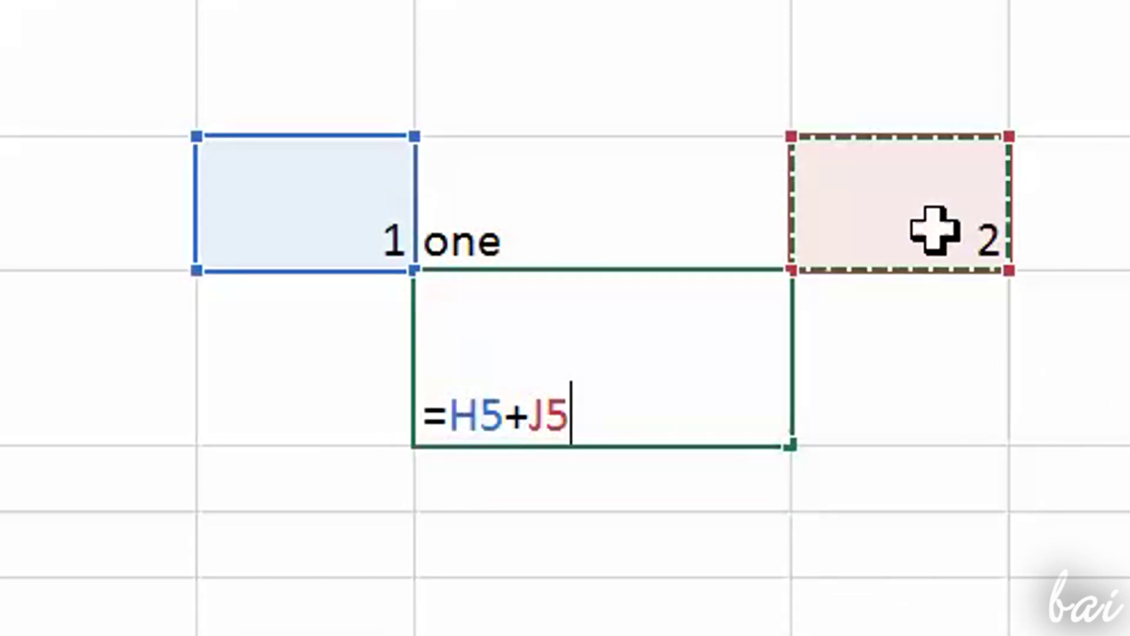
pyautogui.press('Return')
# - Change J5 from 2 to 3 and then to 30, making the total 31
pyautogui.click(566, 415)
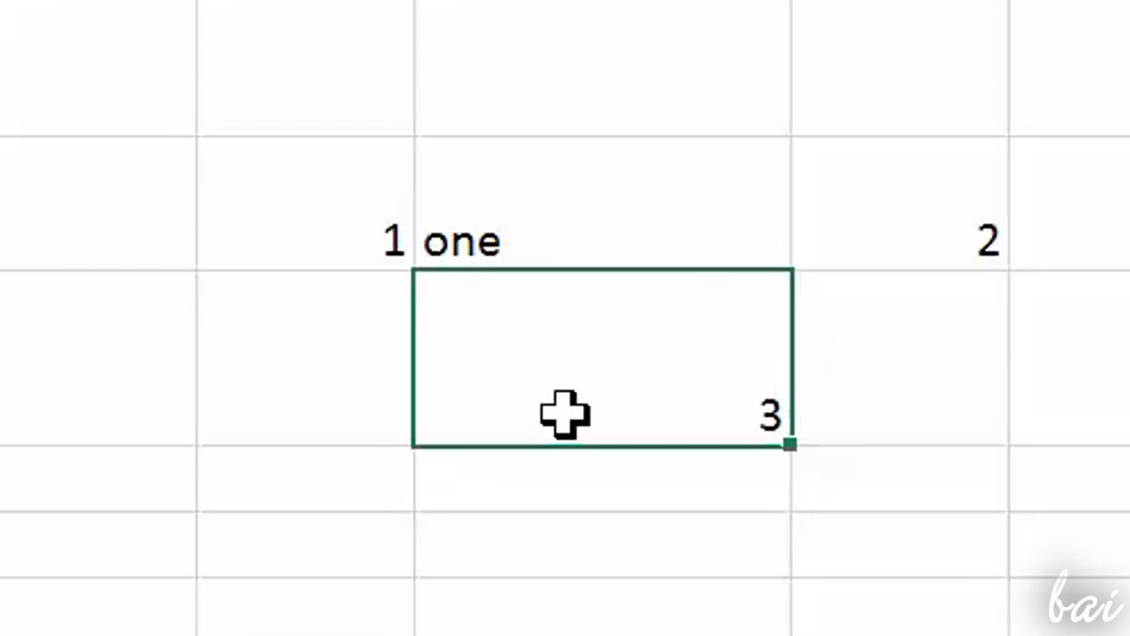
pyautogui.click(947, 232)
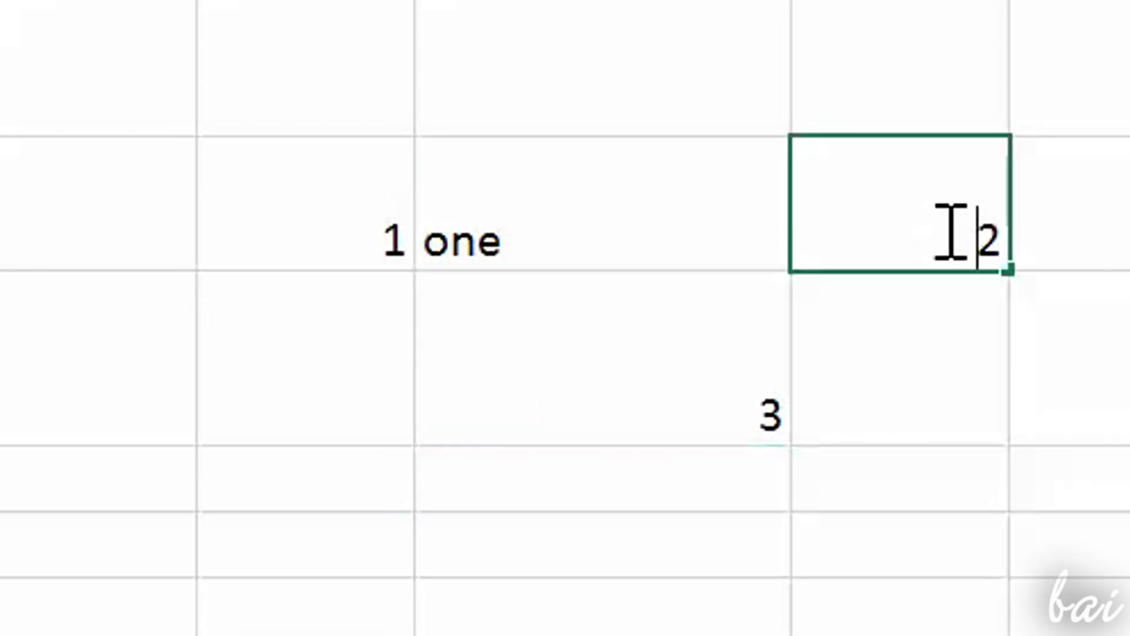
pyautogui.press('F2')
pyautogui.press('BackSpace')
pyautogui.write('3')
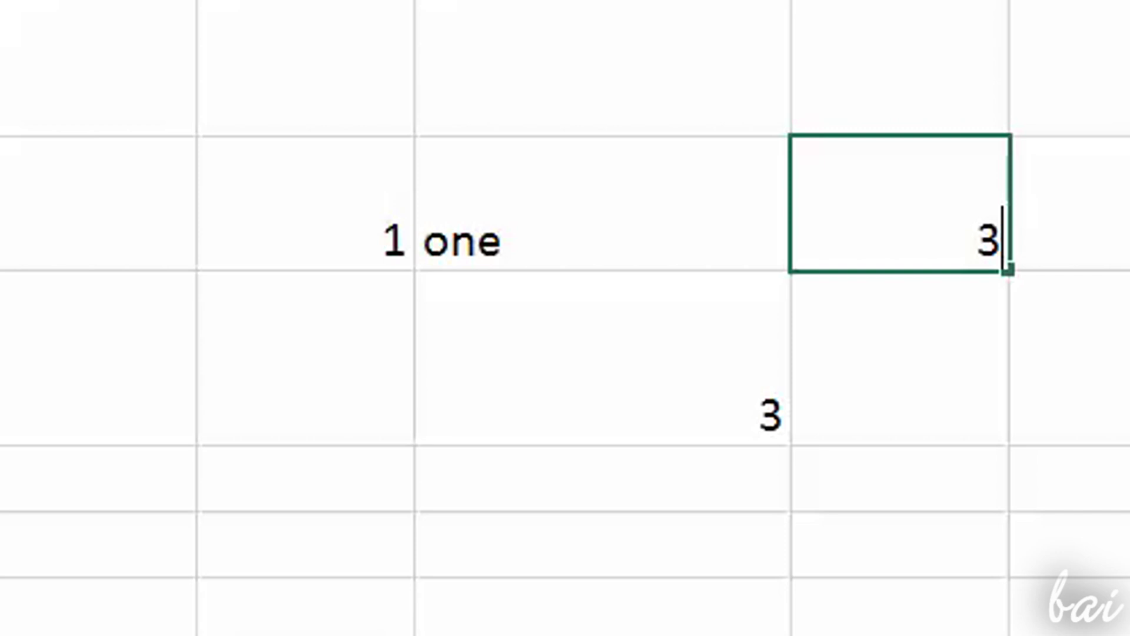
pyautogui.press('Return')
pyautogui.doubleClick(997, 227)
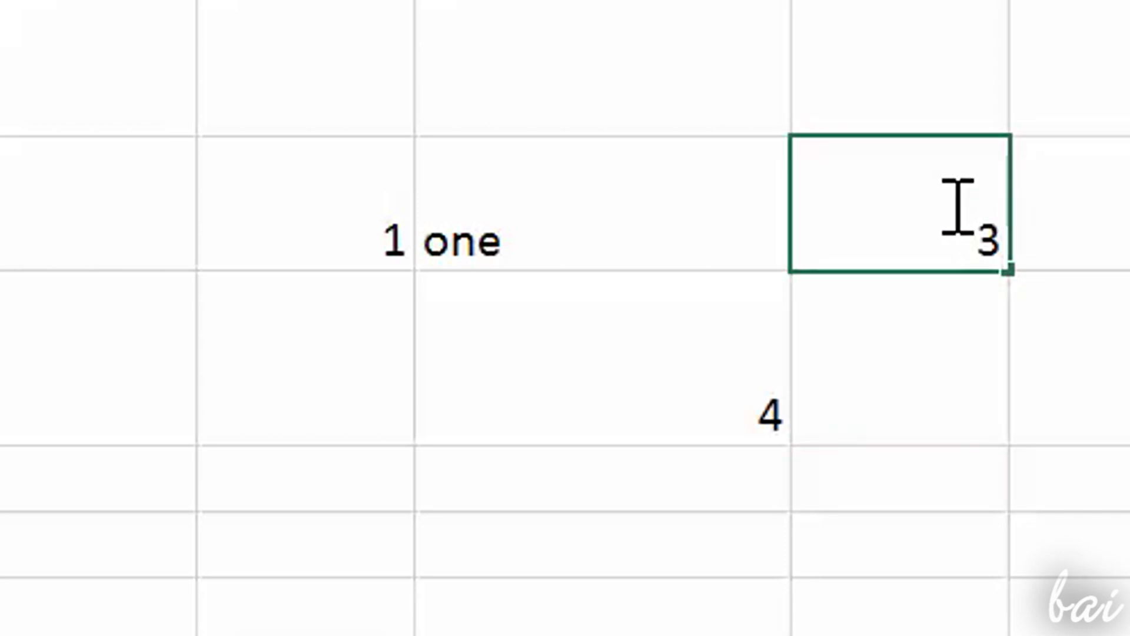
pyautogui.write('0')
pyautogui.press('Return')
pyautogui.click(951, 229)
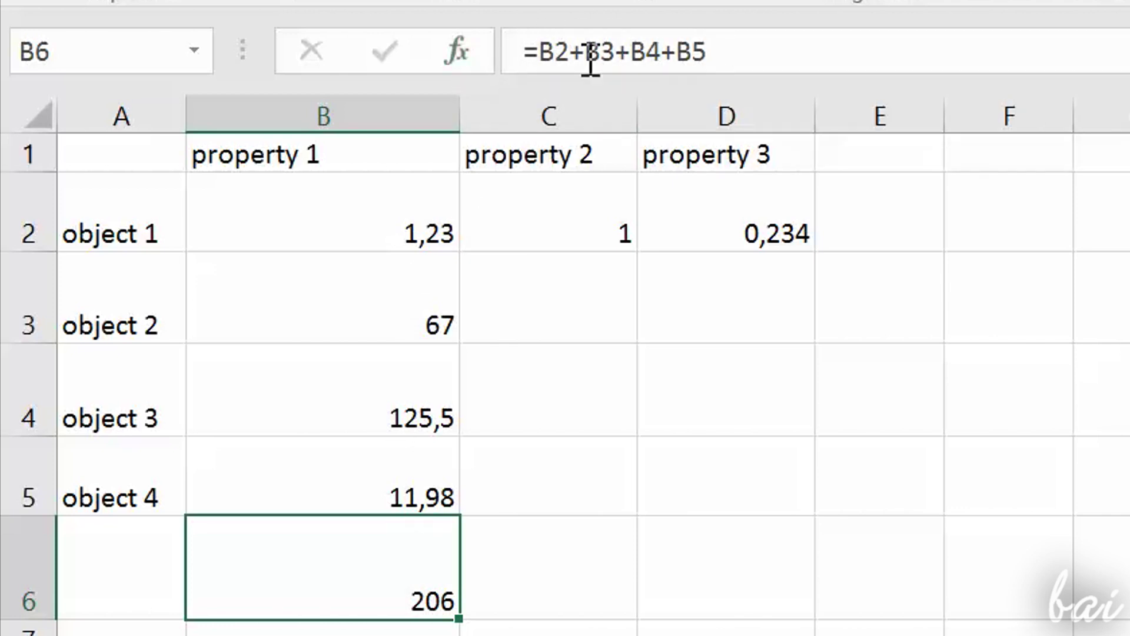
# - Select B6's =B2+B3+B4+B5 formula text in the formula bar for editing
pyautogui.moveTo(747, 59); pyautogui.dragTo(520, 51)
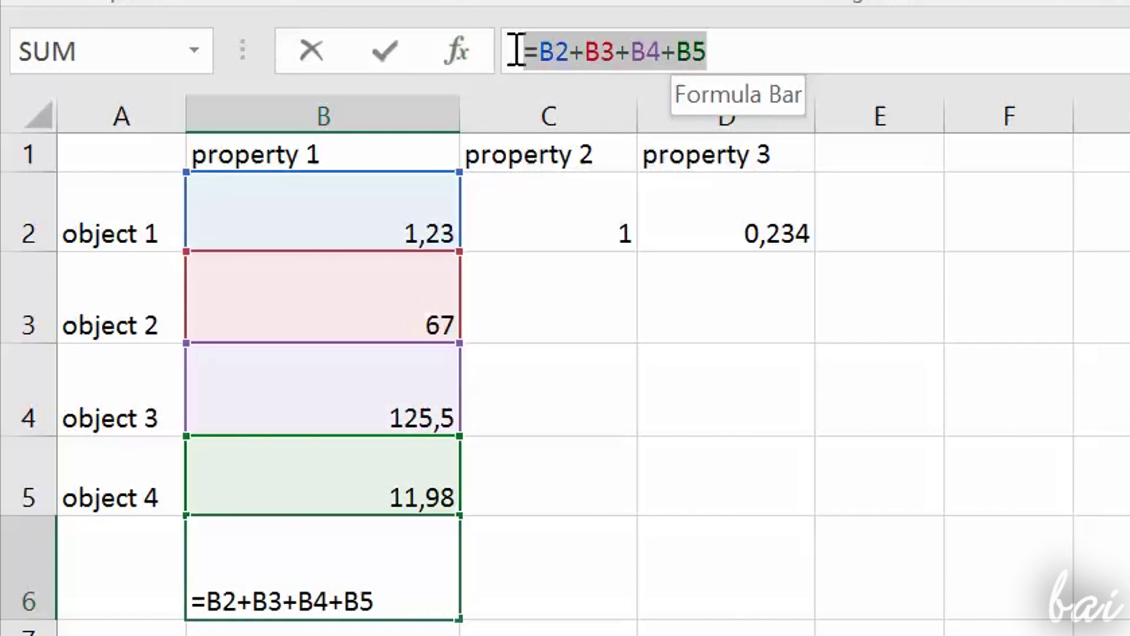
pyautogui.click(716, 59)
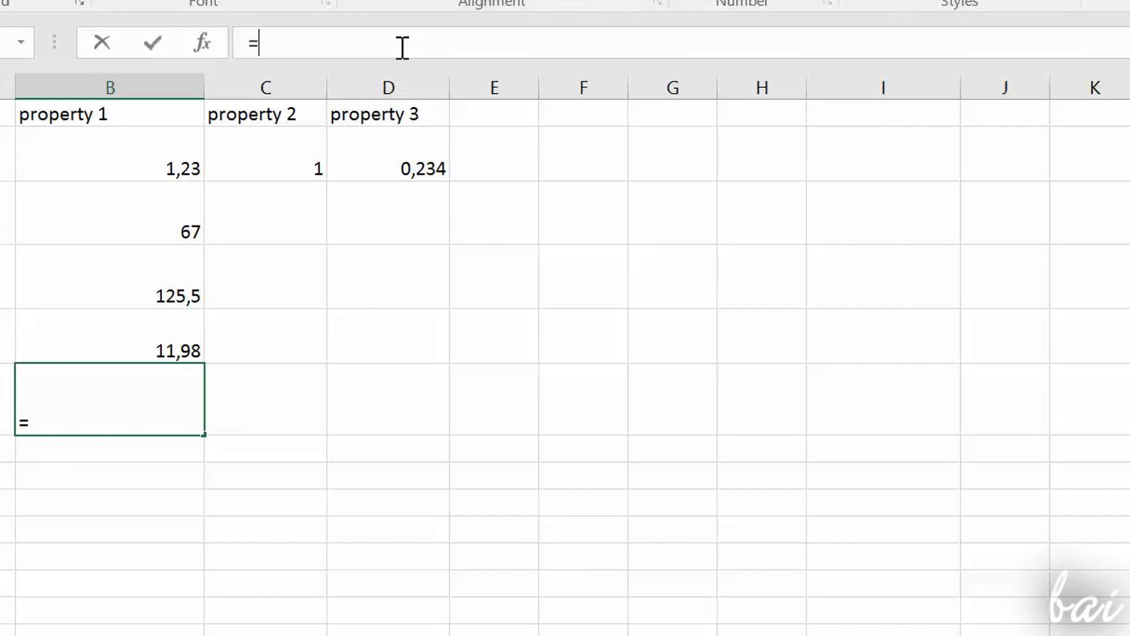
# - Browse the MAX, MAXA and MDETERM suggestions, then insert AVERAGE from the autocomplete list
pyautogui.write('m')
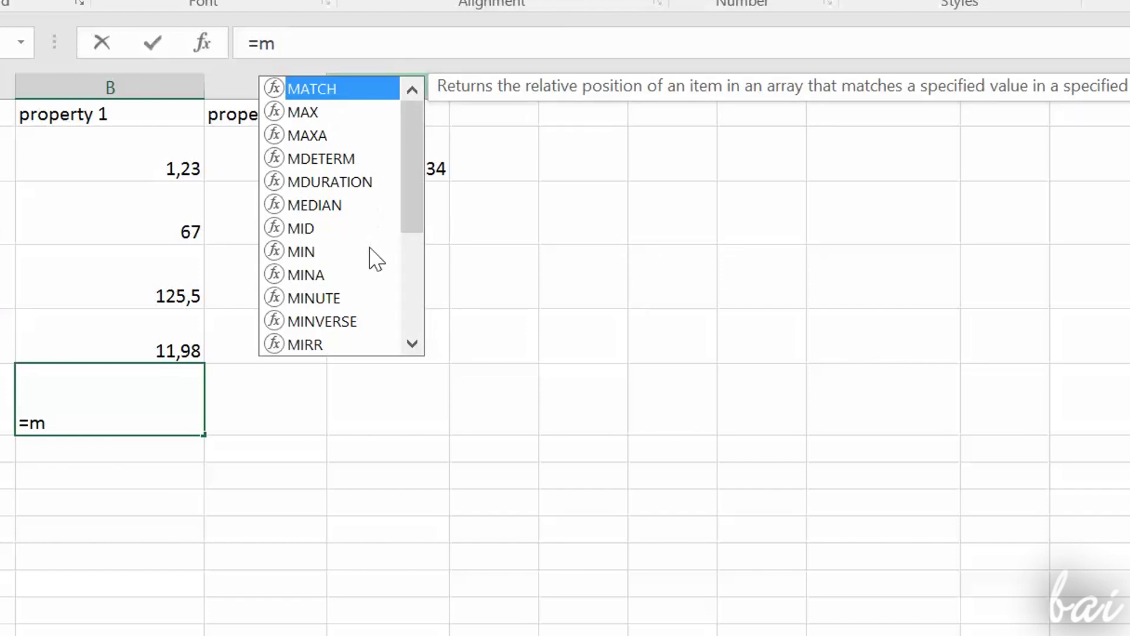
pyautogui.click(302, 113)
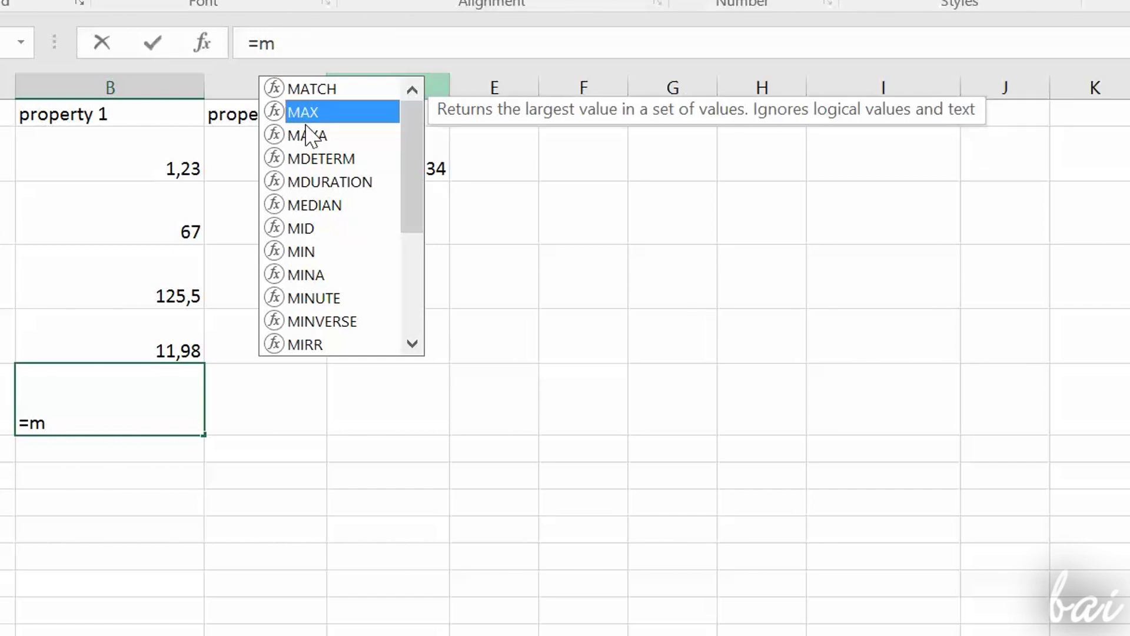
pyautogui.click(305, 125)
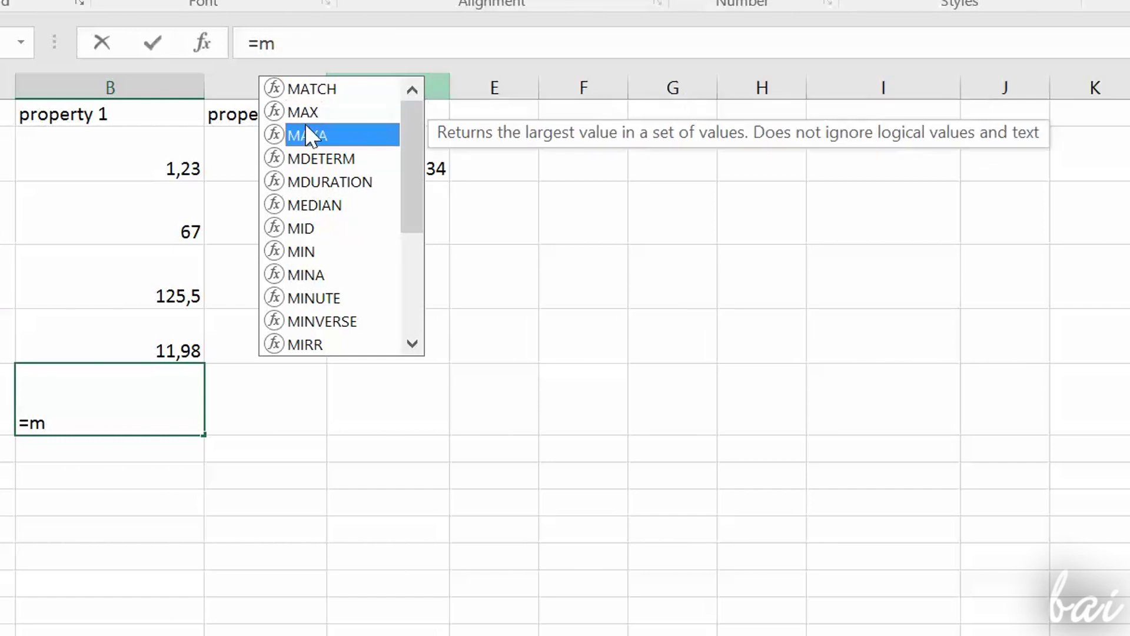
pyautogui.click(324, 154)
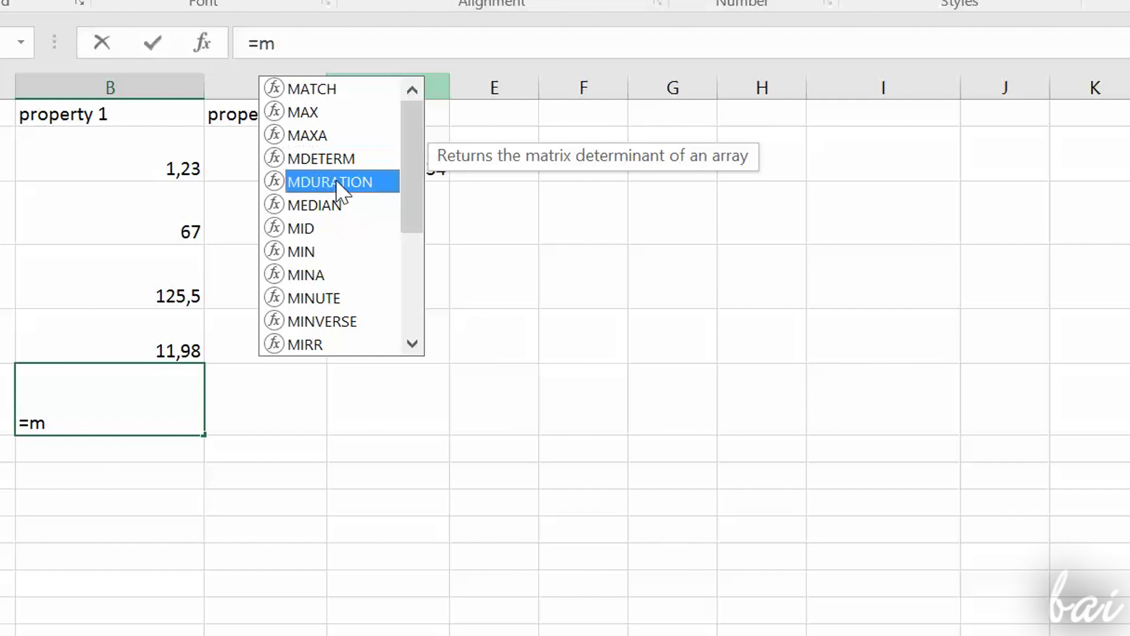
pyautogui.press('BackSpace')
pyautogui.write('a')
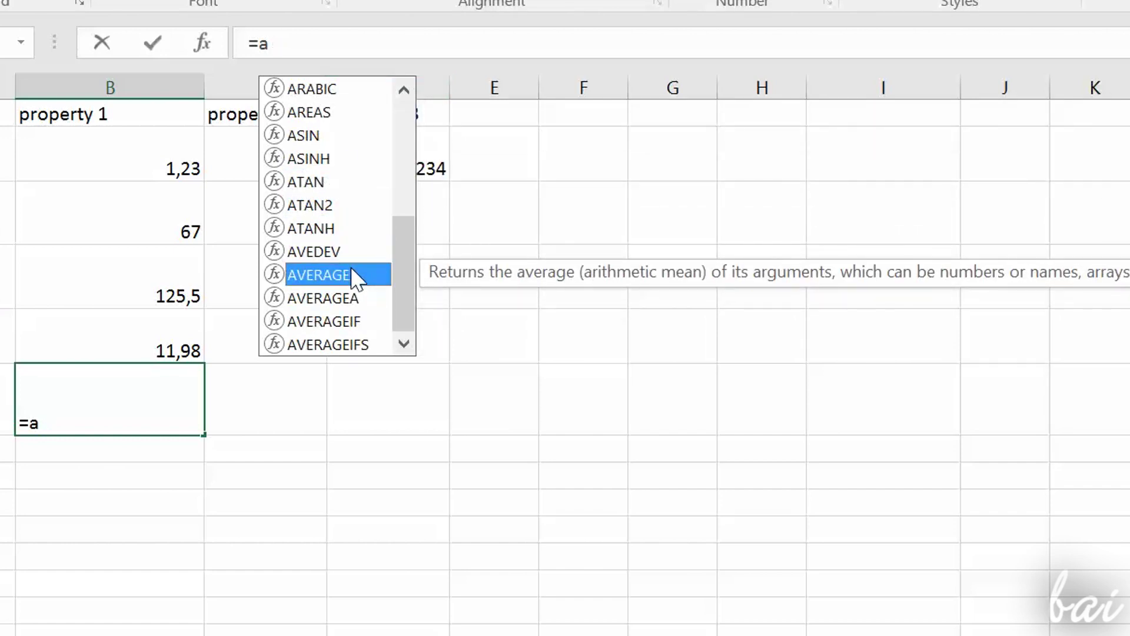
pyautogui.doubleClick(351, 272)
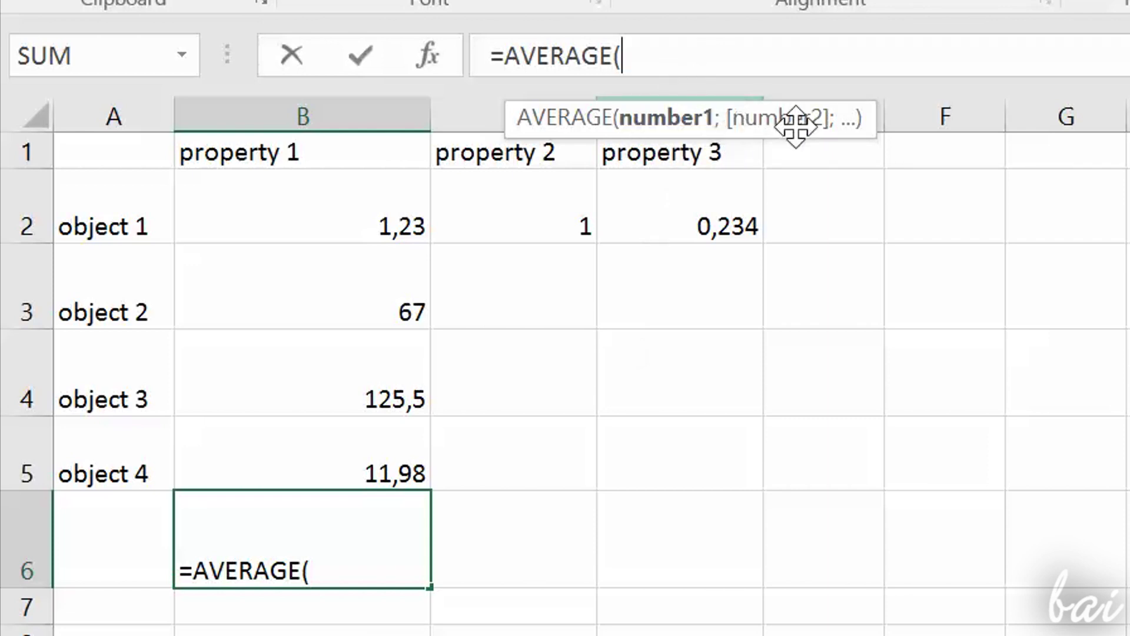
# - Set B2 as the first AVERAGE argument, followed by a semicolon
pyautogui.click(320, 247)
pyautogui.click(333, 373)
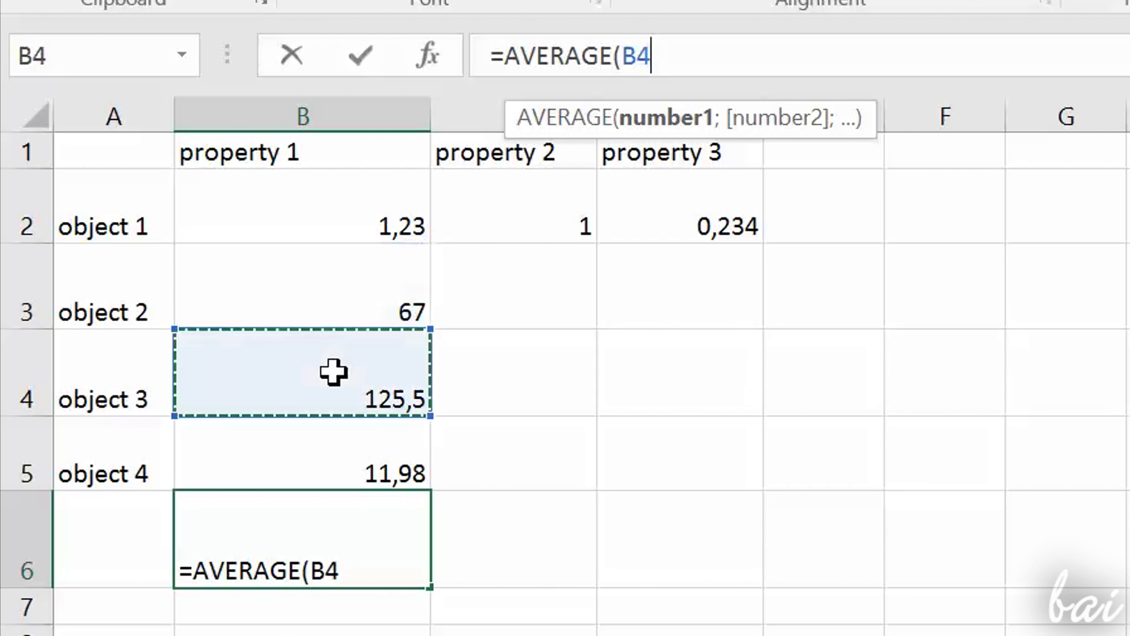
pyautogui.click(359, 448)
pyautogui.click(356, 234)
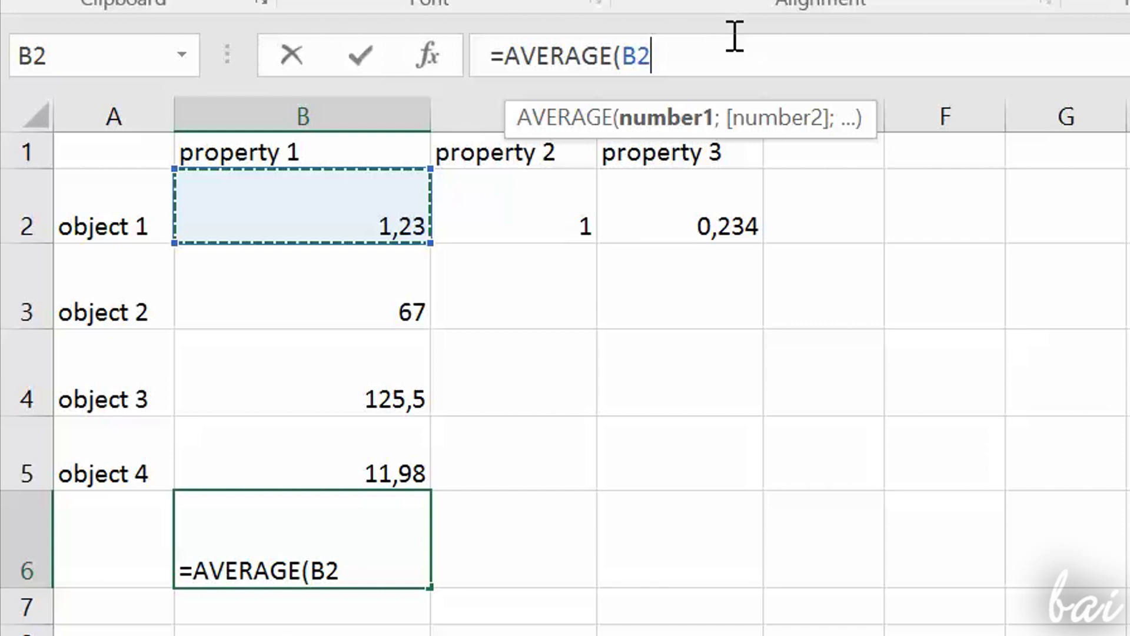
pyautogui.write(';')
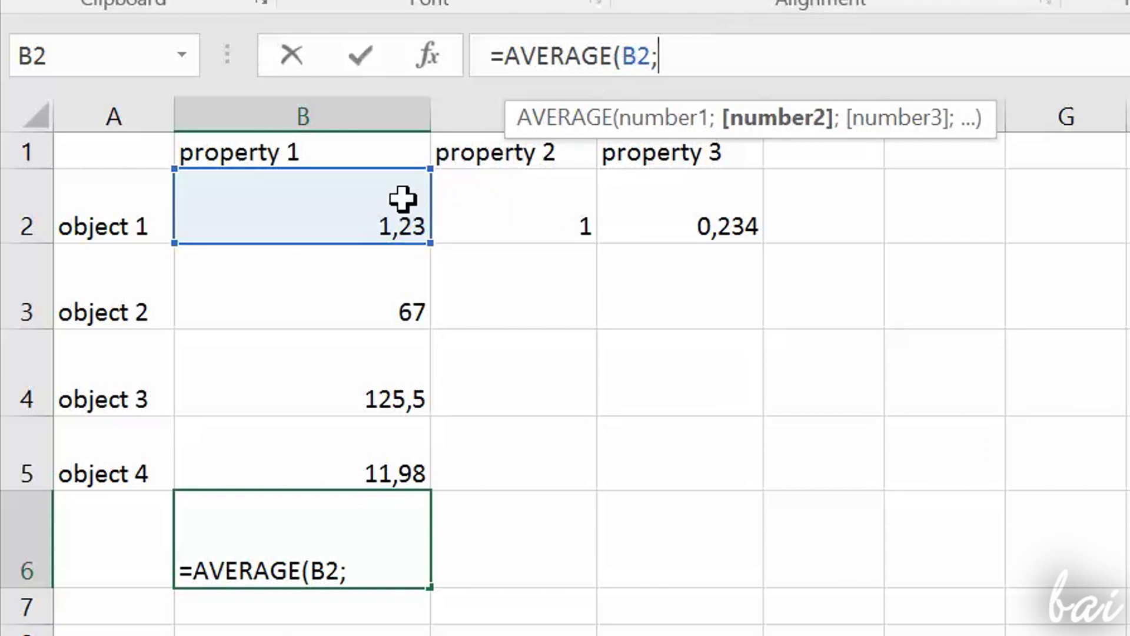
# - Add B3 and the range B4:B5, then commit =AVERAGE(B2;B3;B4:B5), showing 52
pyautogui.click(372, 287)
pyautogui.click(390, 390)
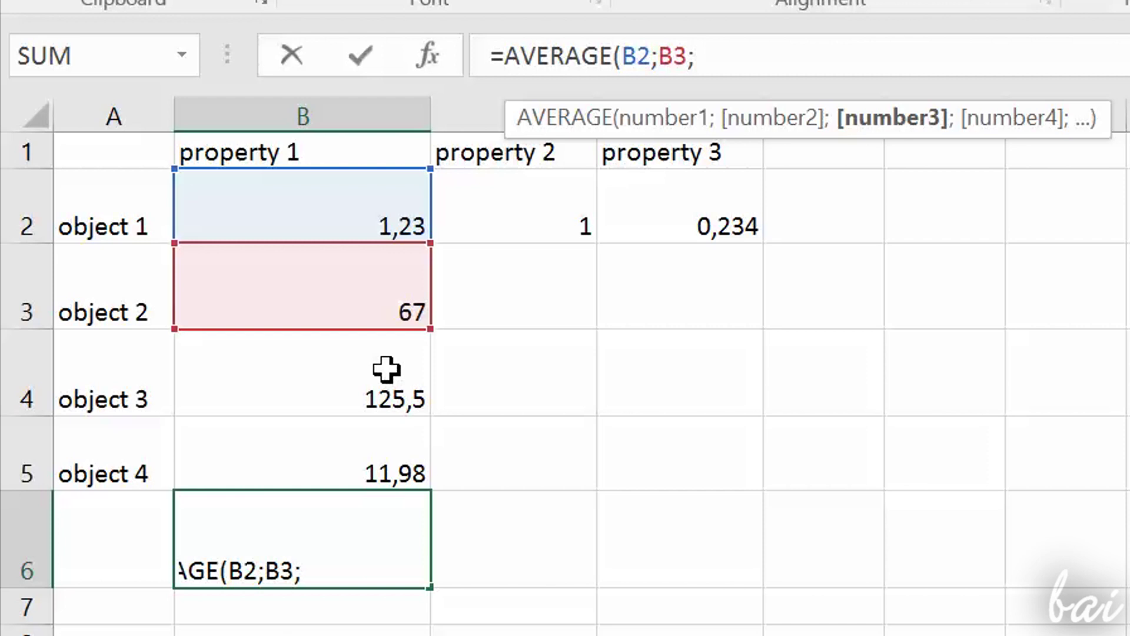
pyautogui.click(386, 369)
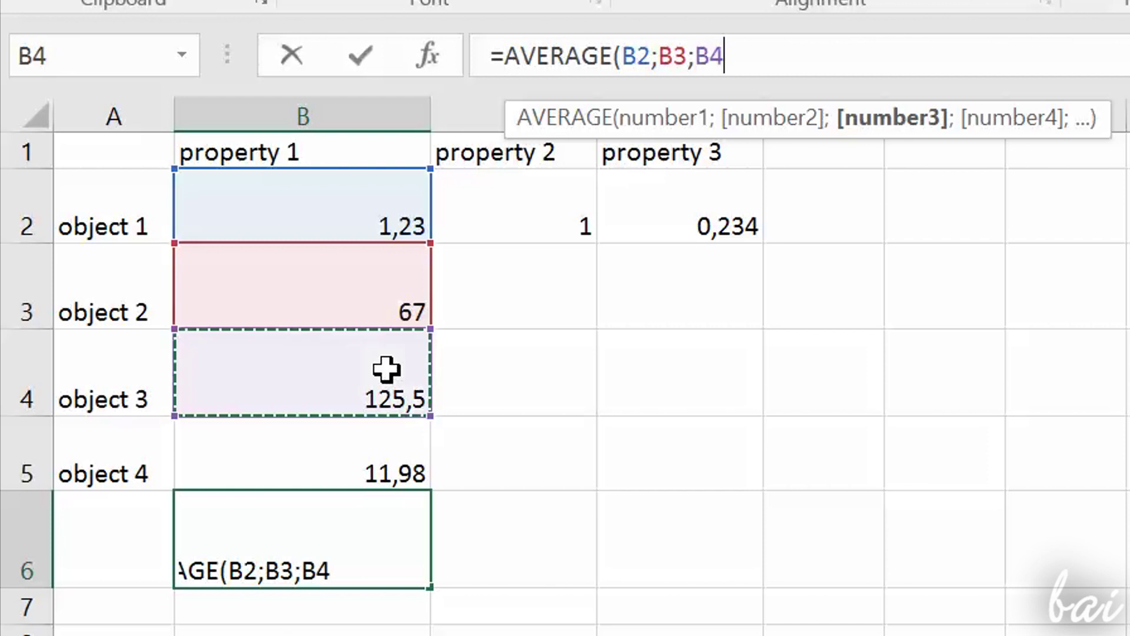
pyautogui.moveTo(386, 369); pyautogui.dragTo(395, 433)
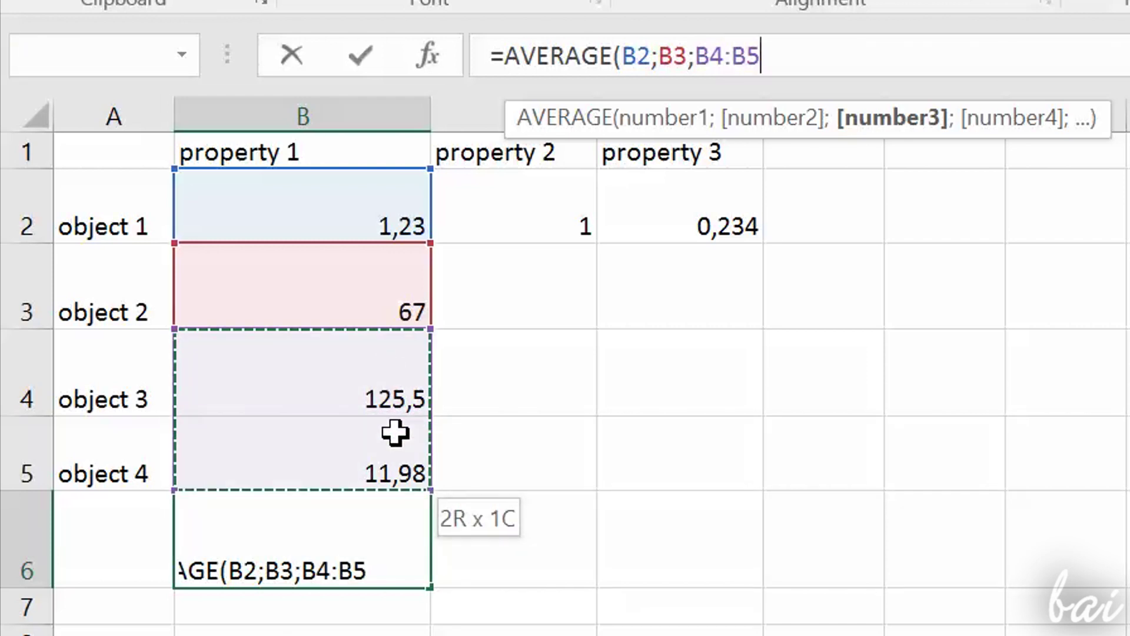
pyautogui.moveTo(394, 432)
pyautogui.mouseDown()
pyautogui.moveTo(404, 527)
pyautogui.moveTo(403, 449)
pyautogui.mouseUp()
pyautogui.write(')')
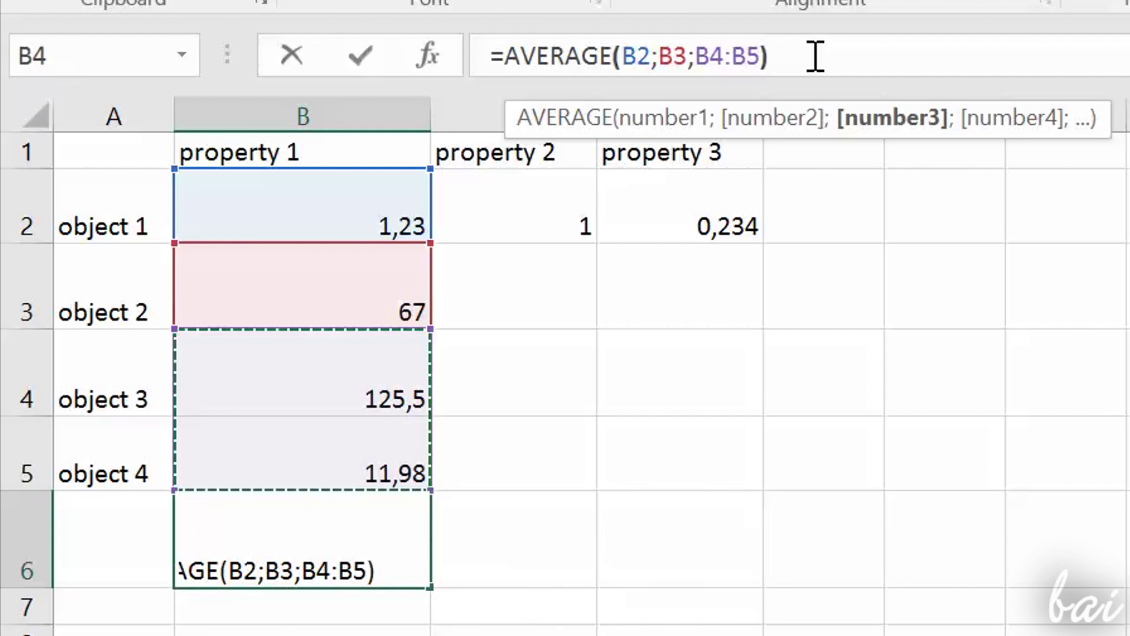
pyautogui.press('Return')
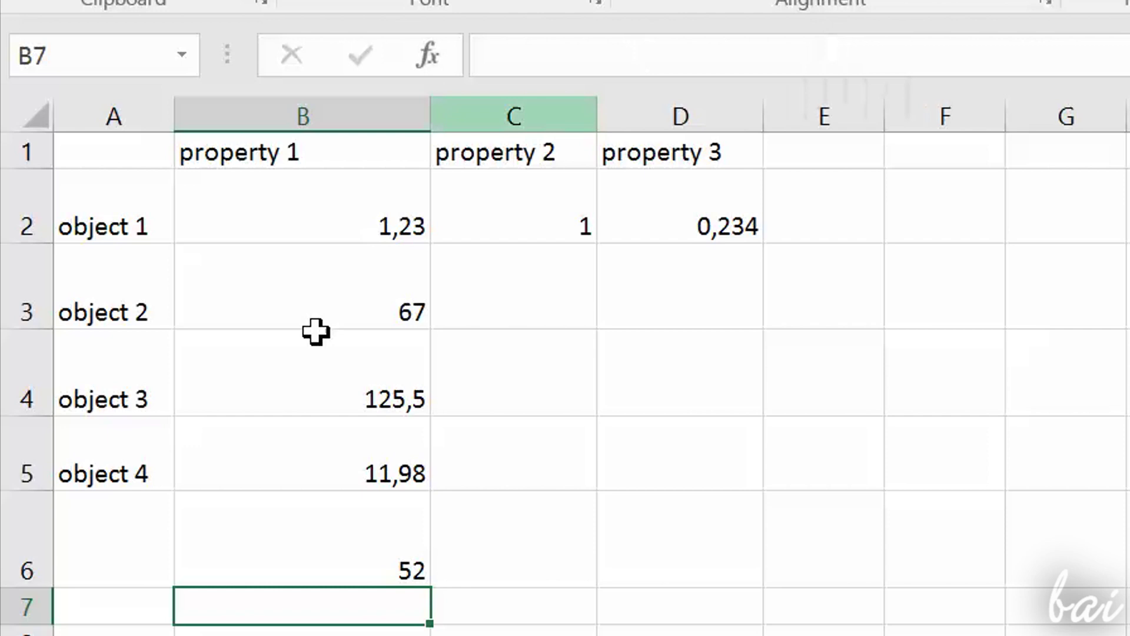
pyautogui.click(300, 552)
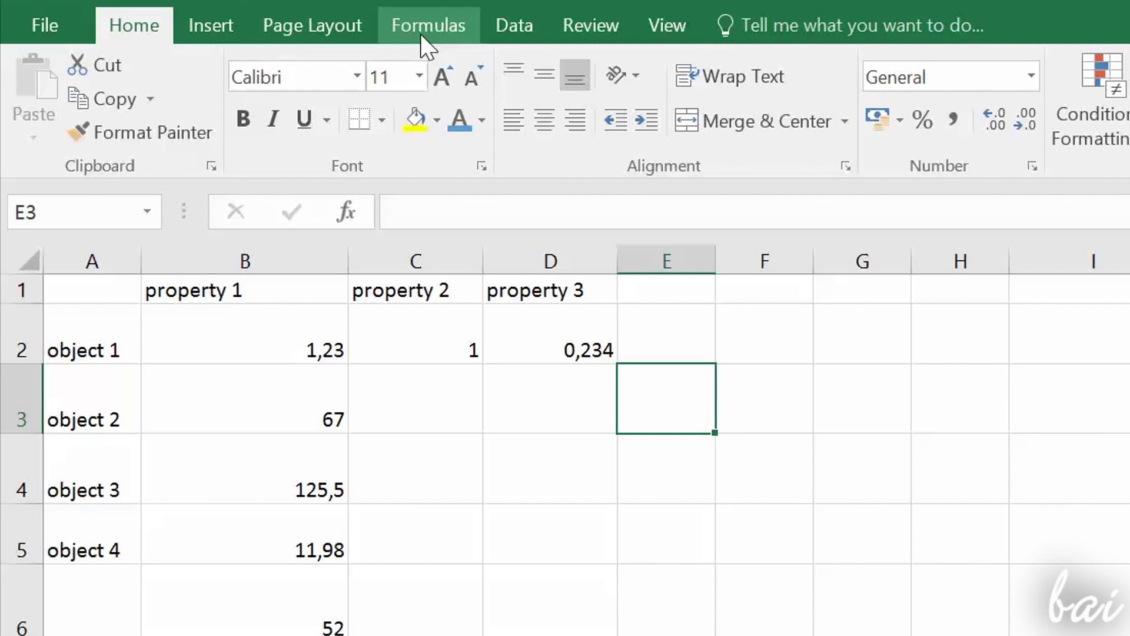
pyautogui.click(420, 34)
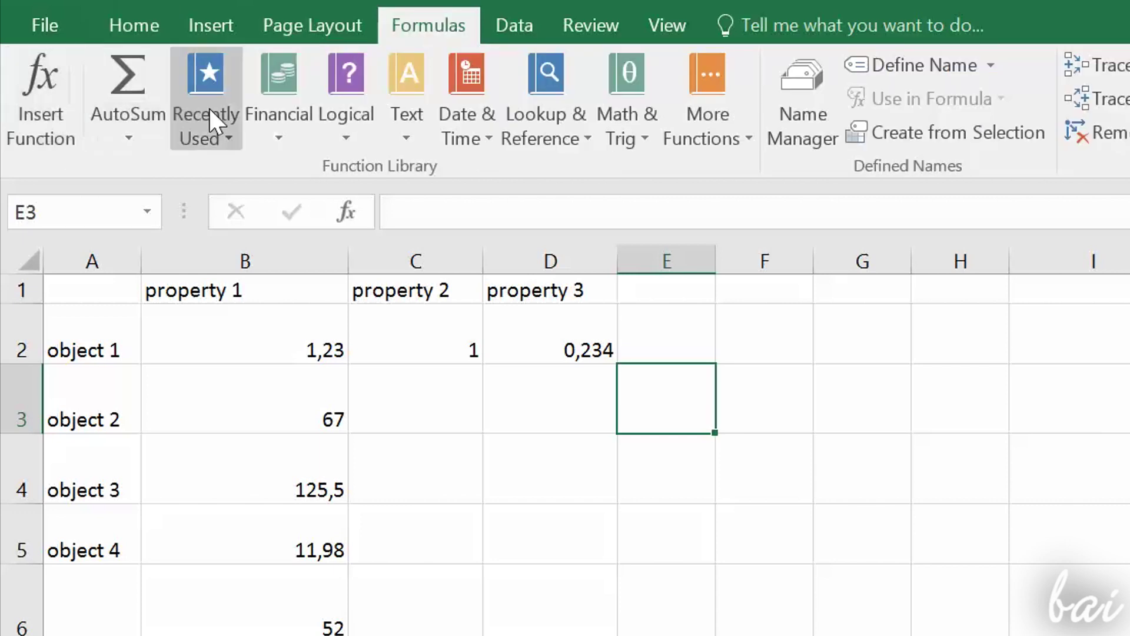
pyautogui.click(349, 112)
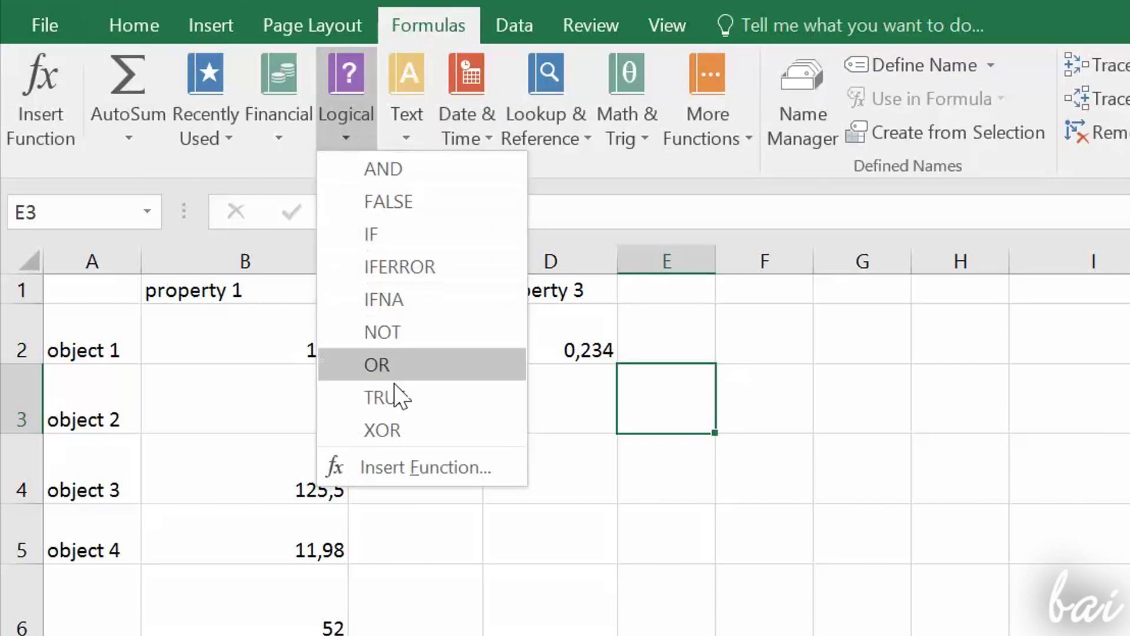
pyautogui.click(406, 113)
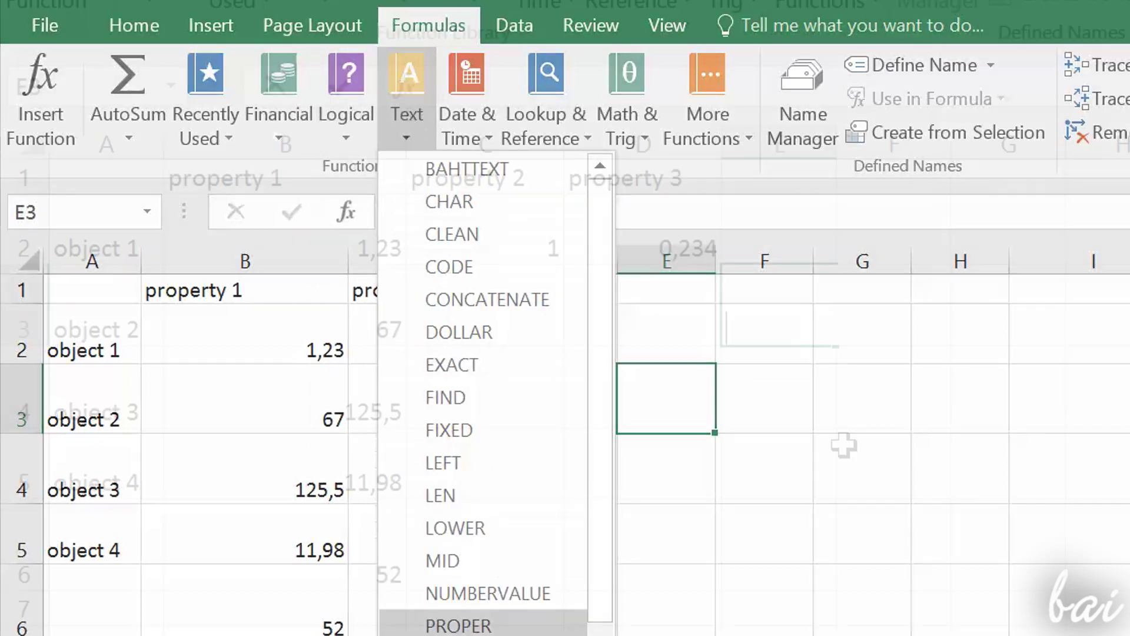
pyautogui.click(318, 580)
pyautogui.click(308, 599)
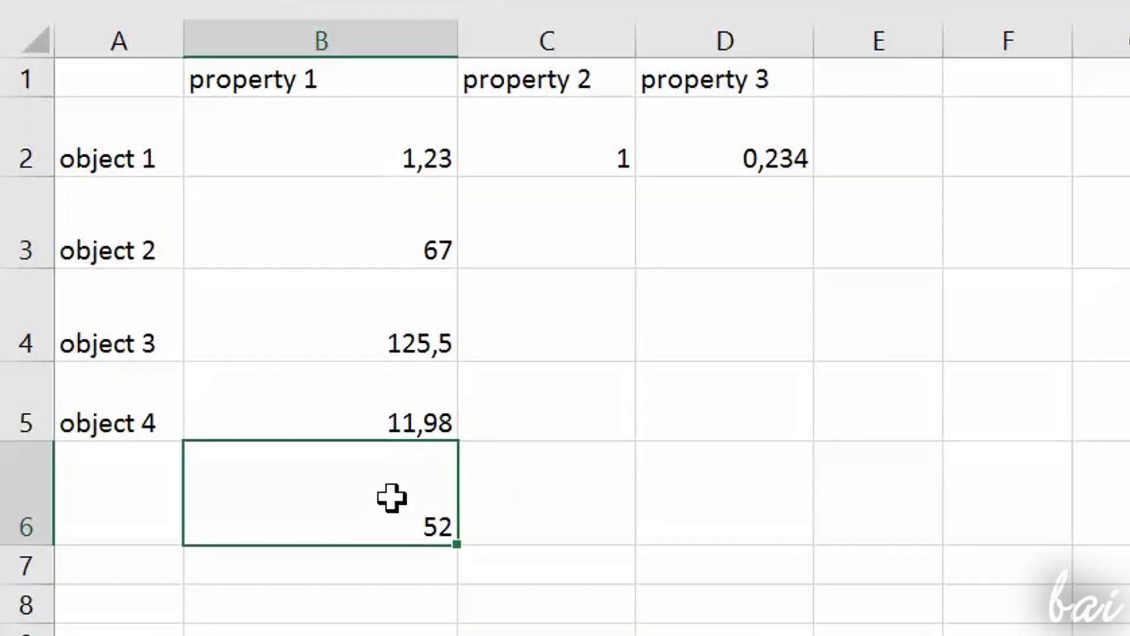
# - Attach the comment 'This is the total average!' to B6
pyautogui.rightClick(414, 500)
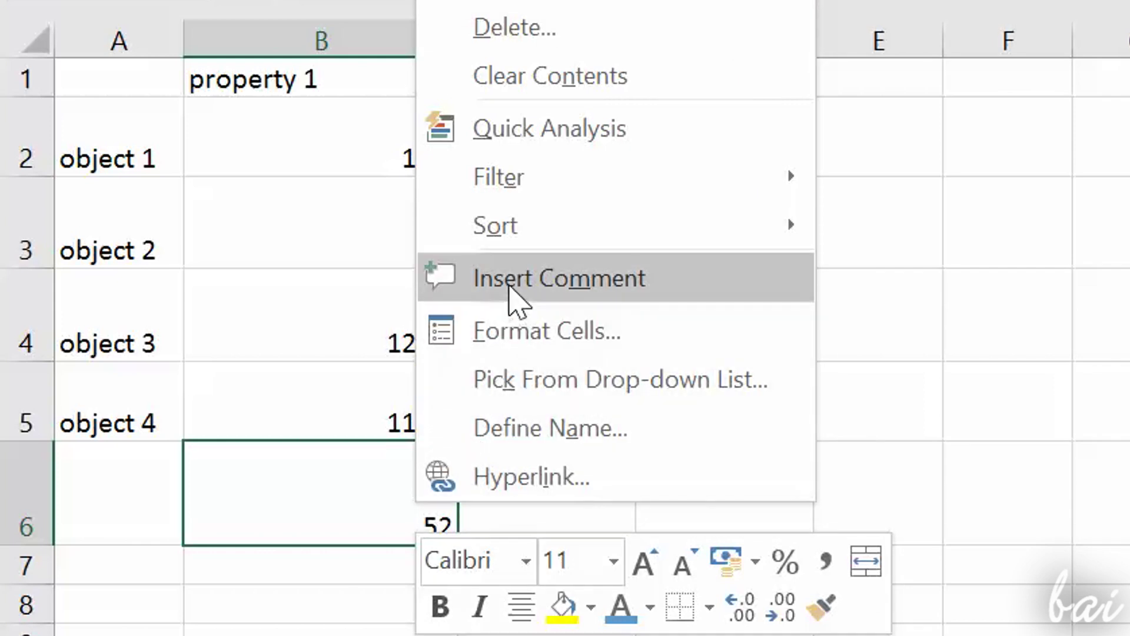
pyautogui.click(518, 297)
pyautogui.write('This is the total average!')
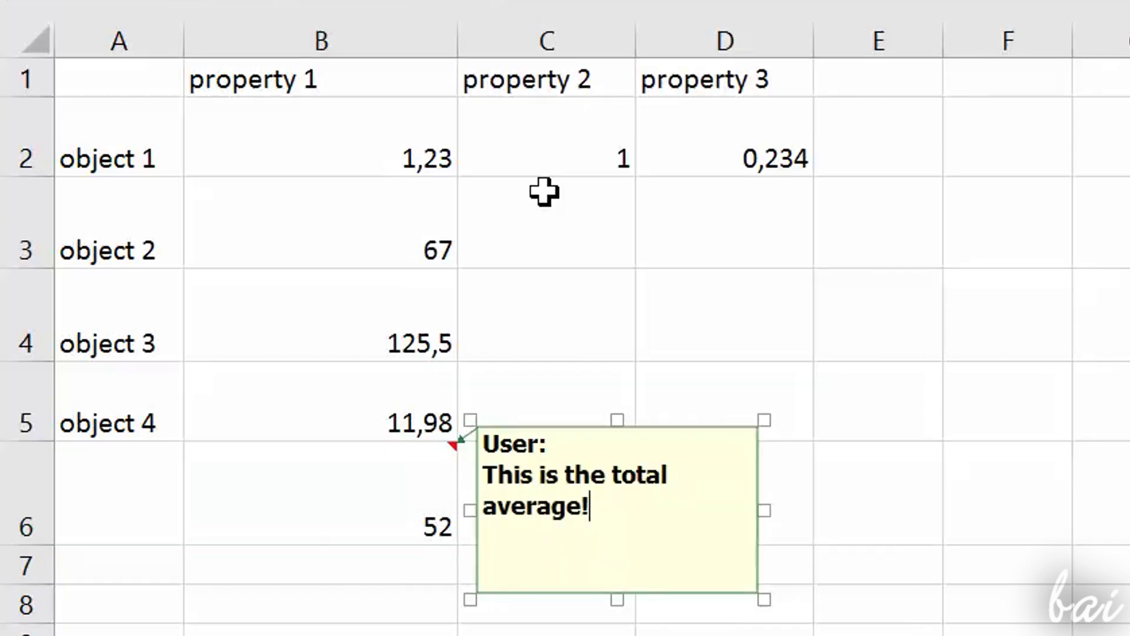
pyautogui.click(404, 602)
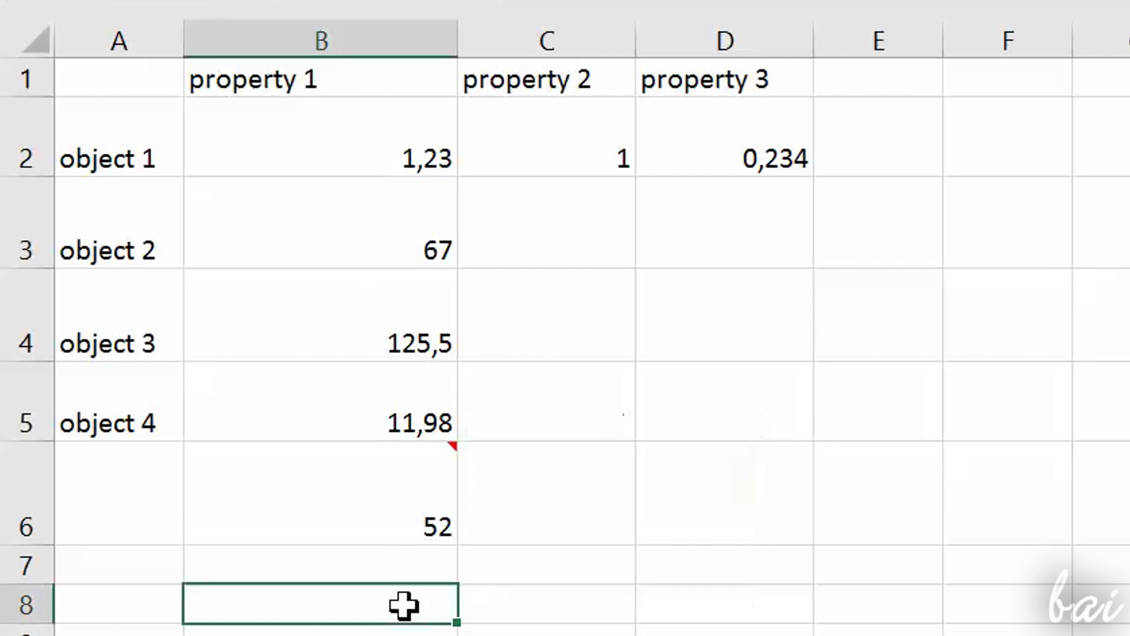
# - Draw a red arrow shape pointing down-left at B6
pyautogui.moveTo(406, 474)
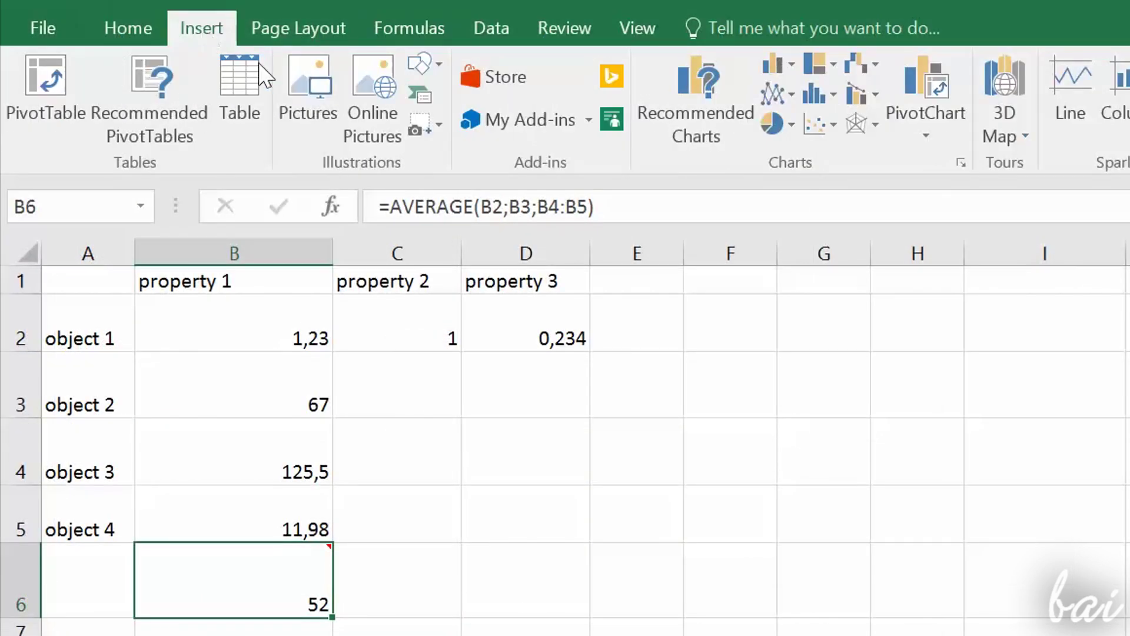
pyautogui.click(436, 66)
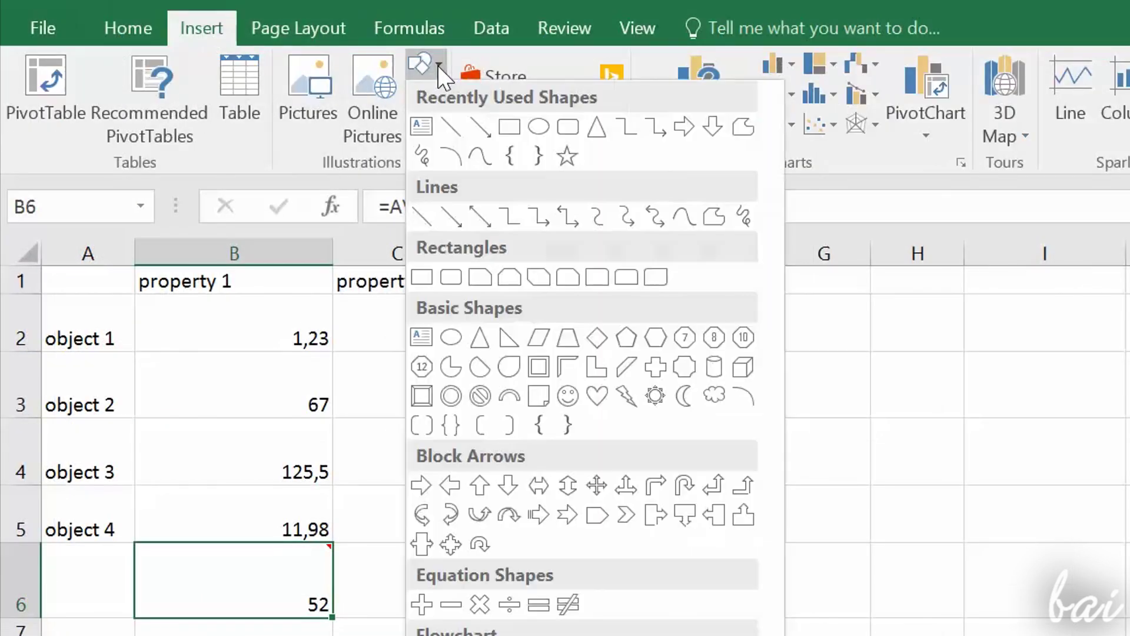
pyautogui.click(618, 123)
pyautogui.moveTo(521, 463); pyautogui.dragTo(355, 559)
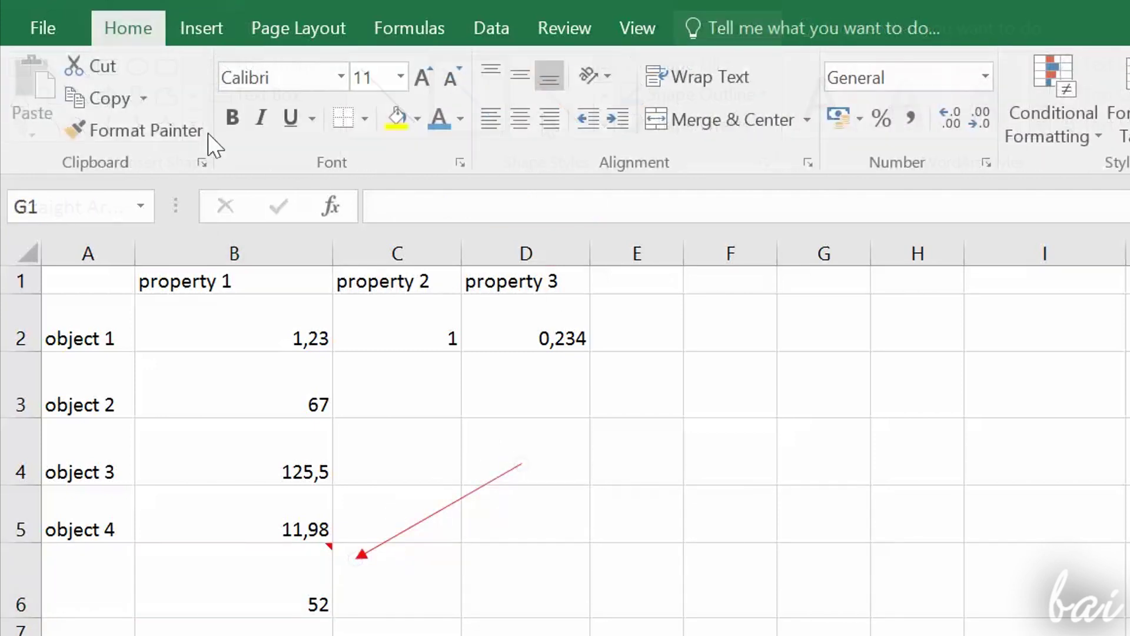
pyautogui.click(814, 288)
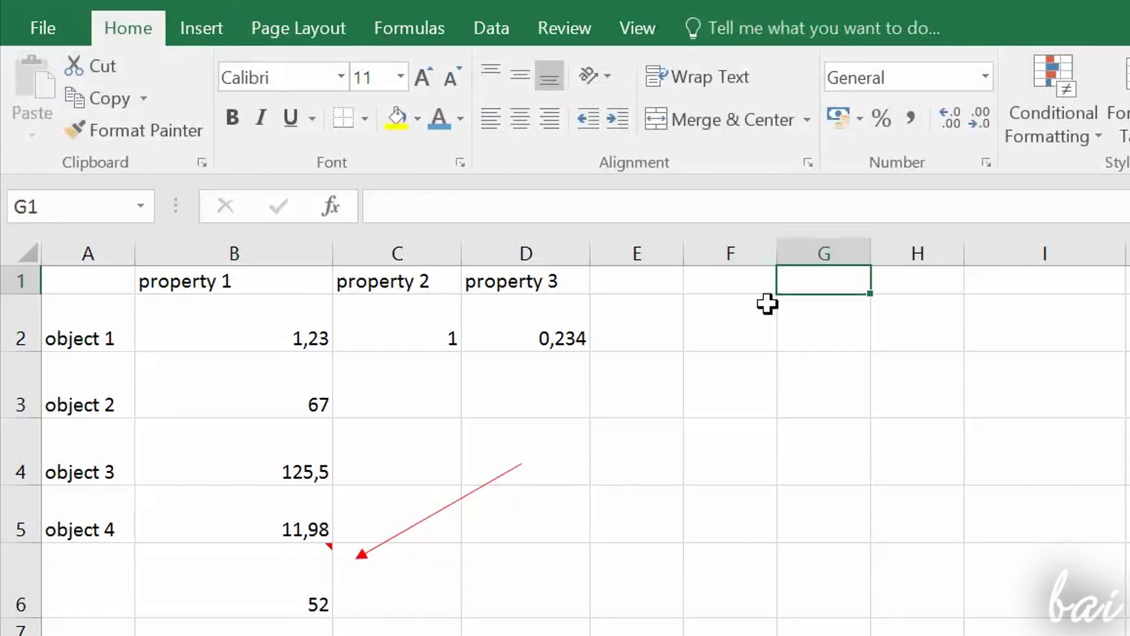
# - On the Data tab, cancel a From Web query and open the From Text import dialog
pyautogui.click(798, 332)
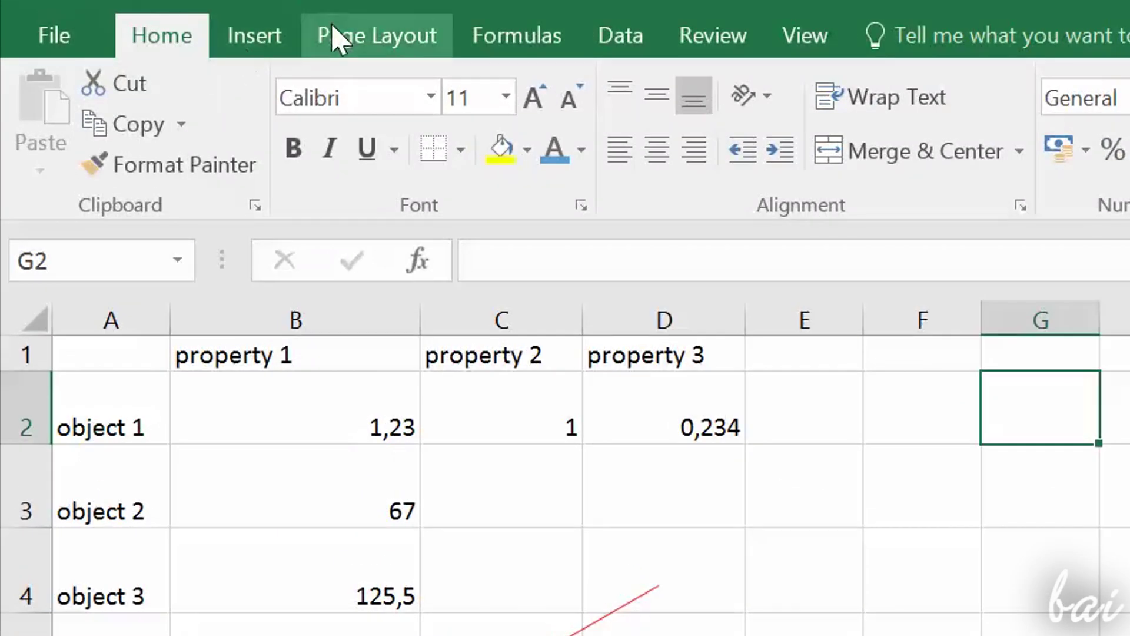
pyautogui.click(268, 33)
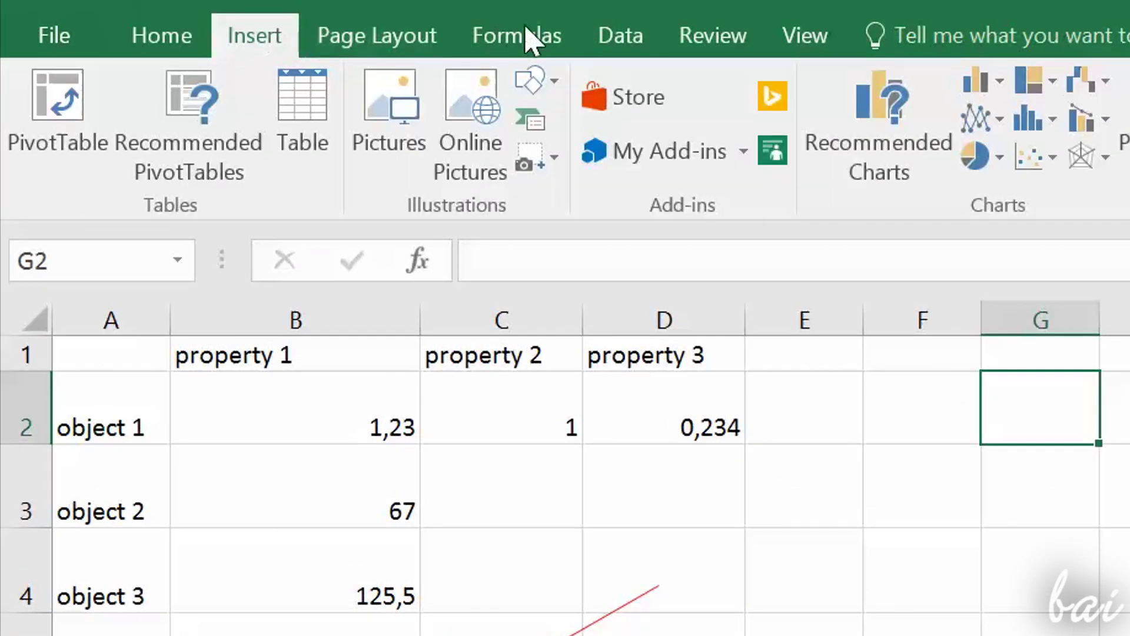
pyautogui.click(626, 35)
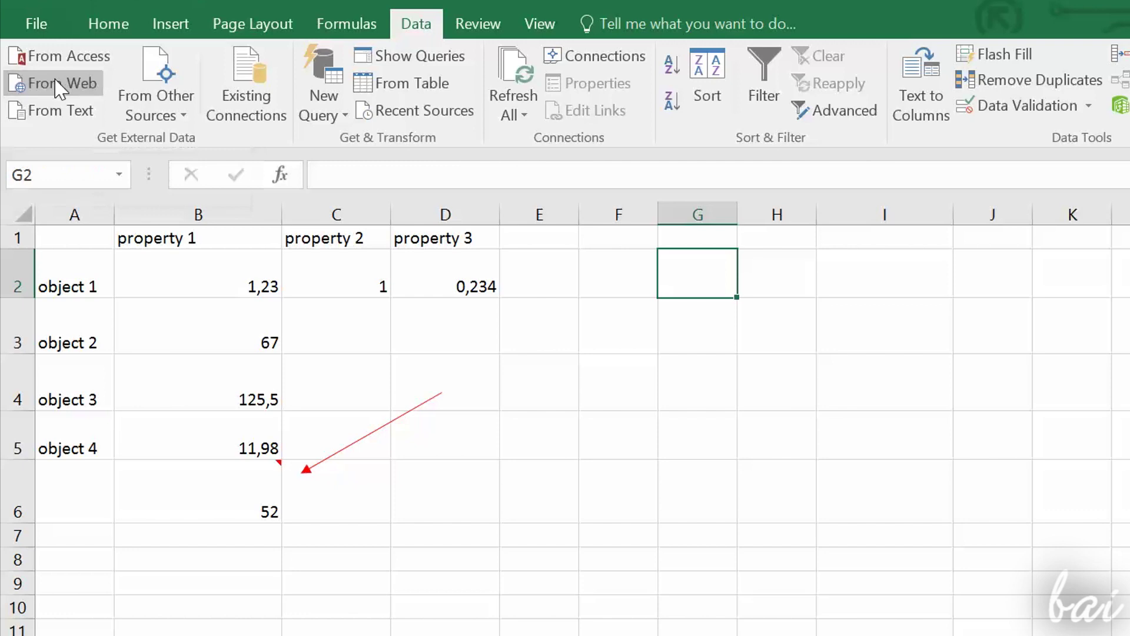
pyautogui.click(87, 126)
pyautogui.press('Escape')
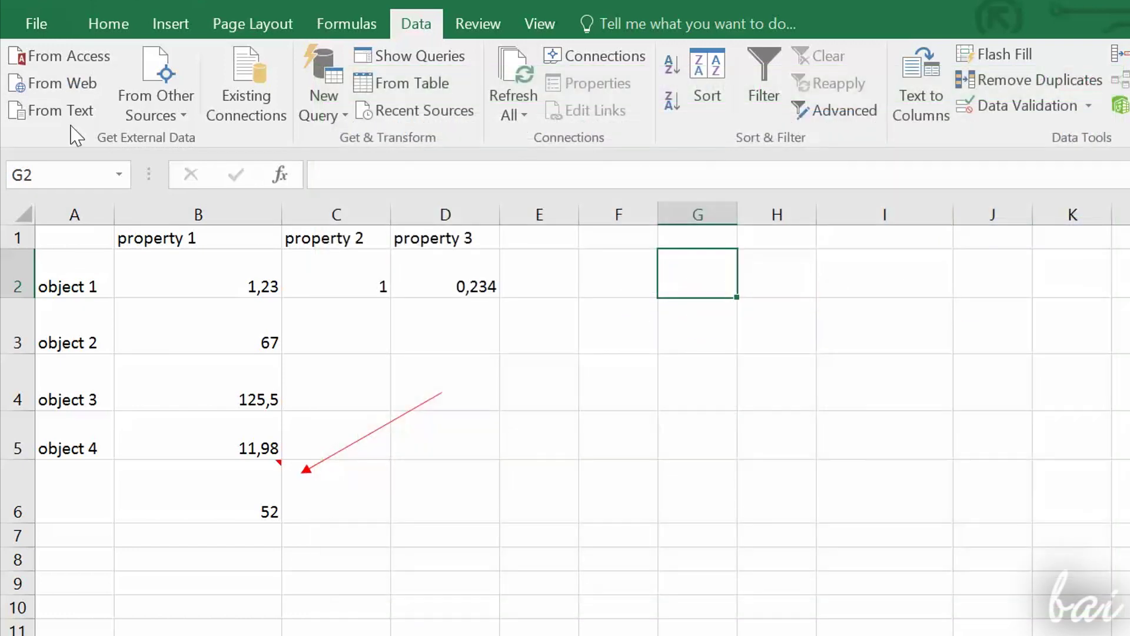
pyautogui.click(66, 115)
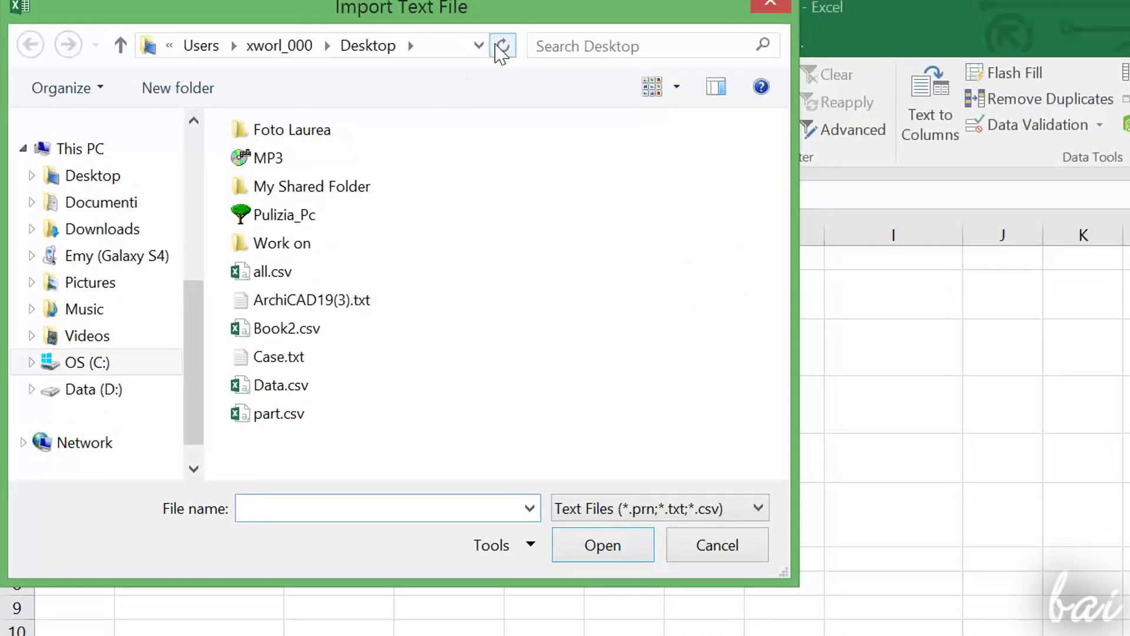
# - Pick Data.csv from the Desktop under the Text Files filter and start importing it
pyautogui.moveTo(483, 42); pyautogui.dragTo(555, 70)
pyautogui.click(716, 553)
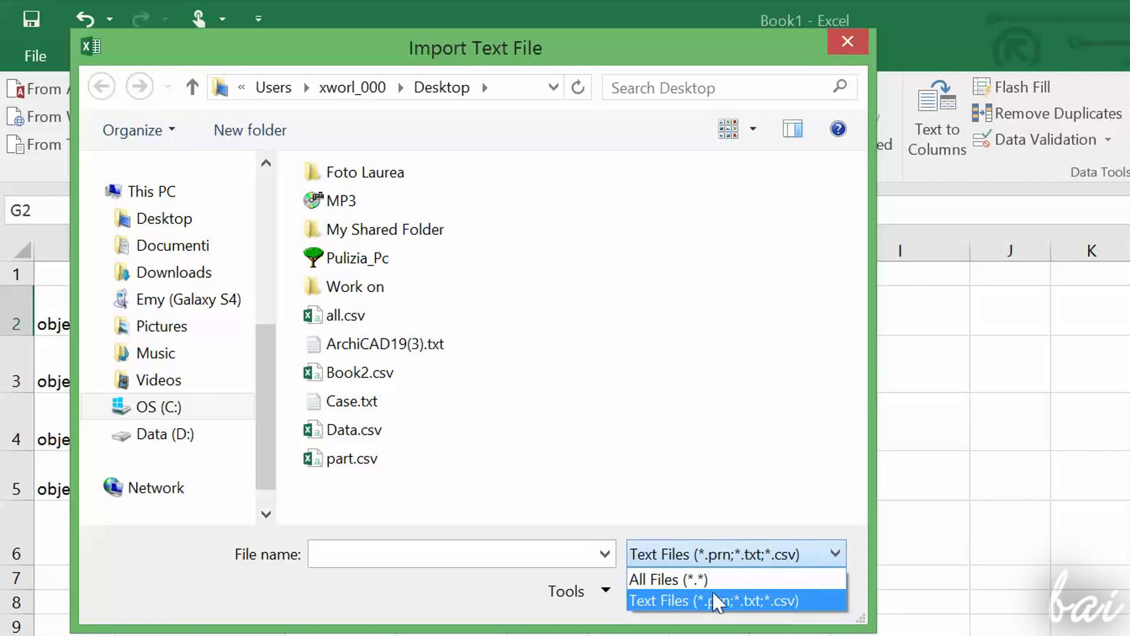
pyautogui.click(361, 439)
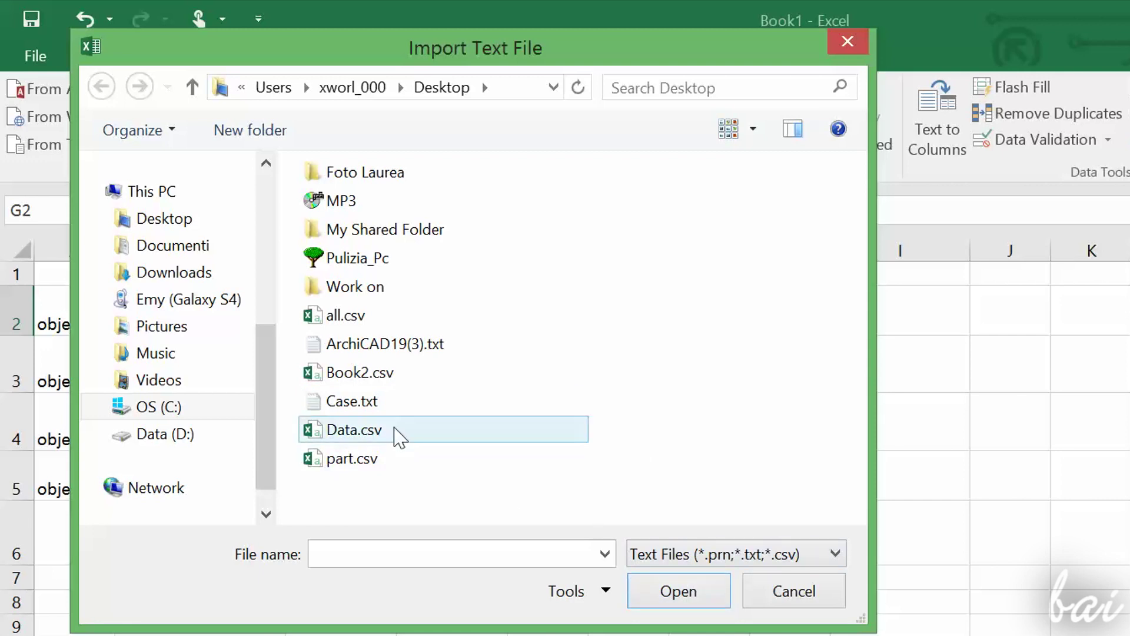
pyautogui.click(394, 434)
pyautogui.click(678, 592)
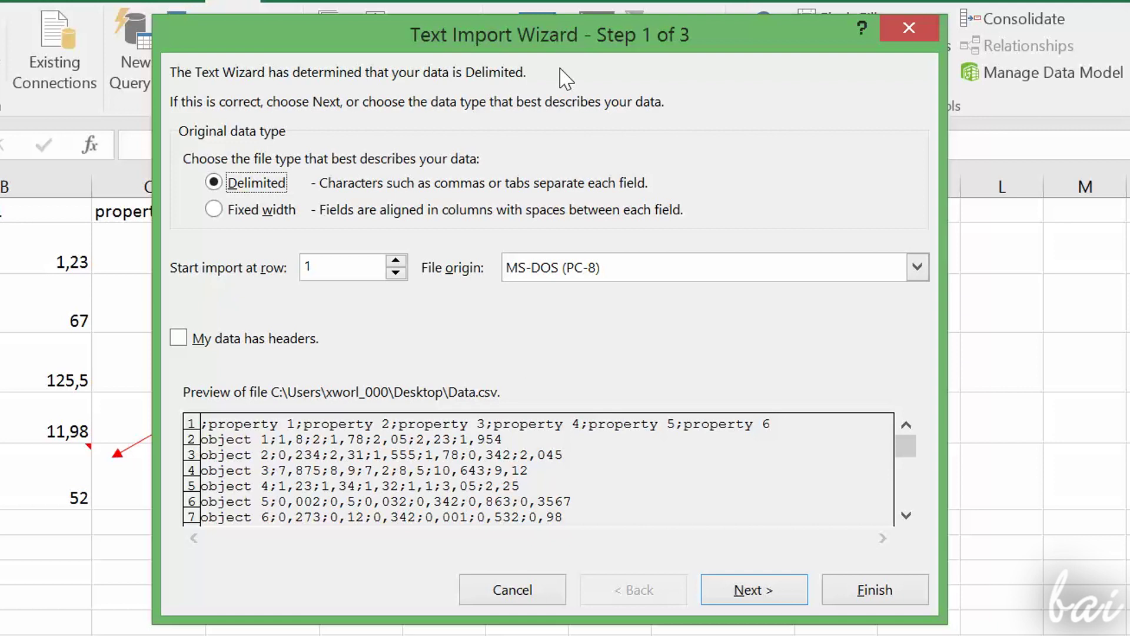
# - Choose Semicolon as the delimiter, leaving Comma and Space unticked
pyautogui.click(754, 595)
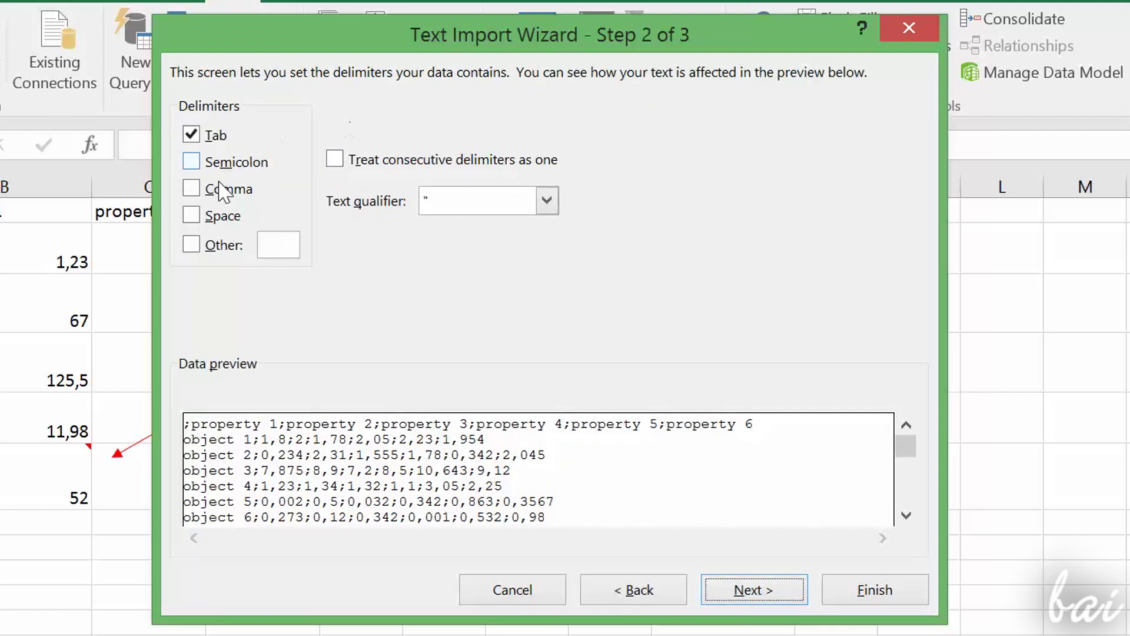
pyautogui.click(194, 160)
pyautogui.click(192, 189)
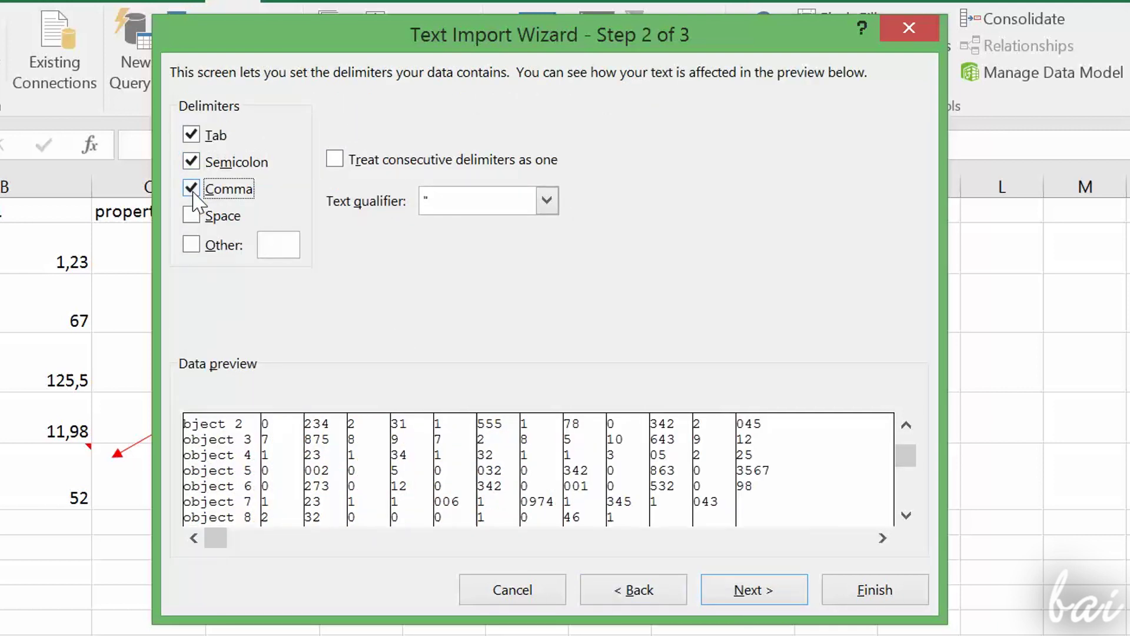
pyautogui.click(192, 188)
pyautogui.click(192, 216)
pyautogui.click(193, 215)
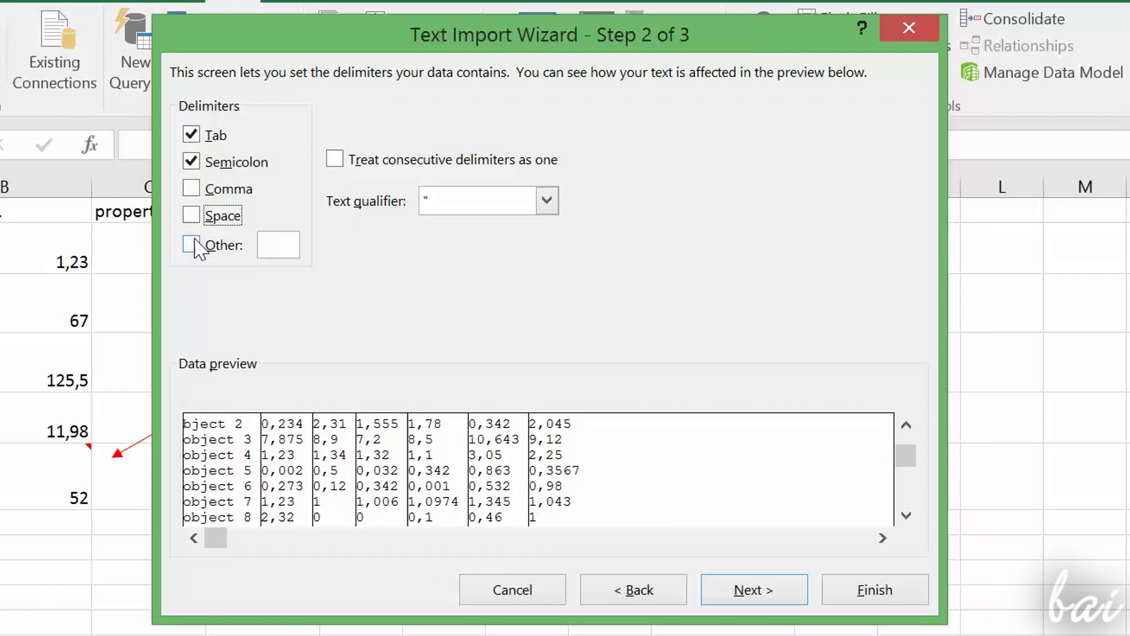
pyautogui.scroll(1, 905, 474)
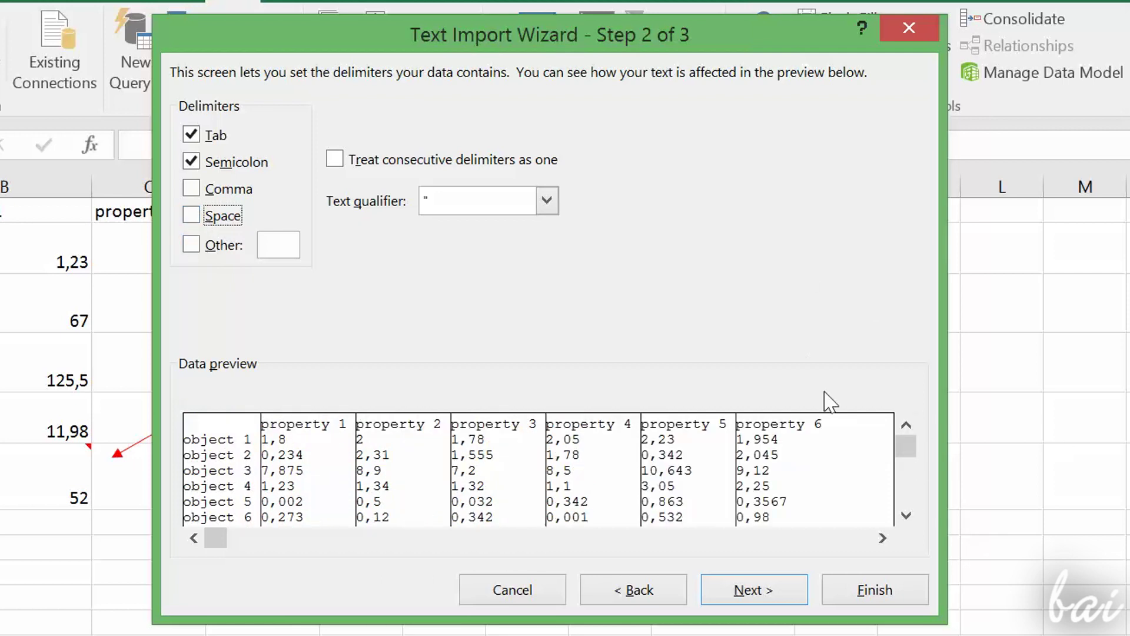
# - Keep General format for the first column and finish the Text Import Wizard
pyautogui.click(757, 596)
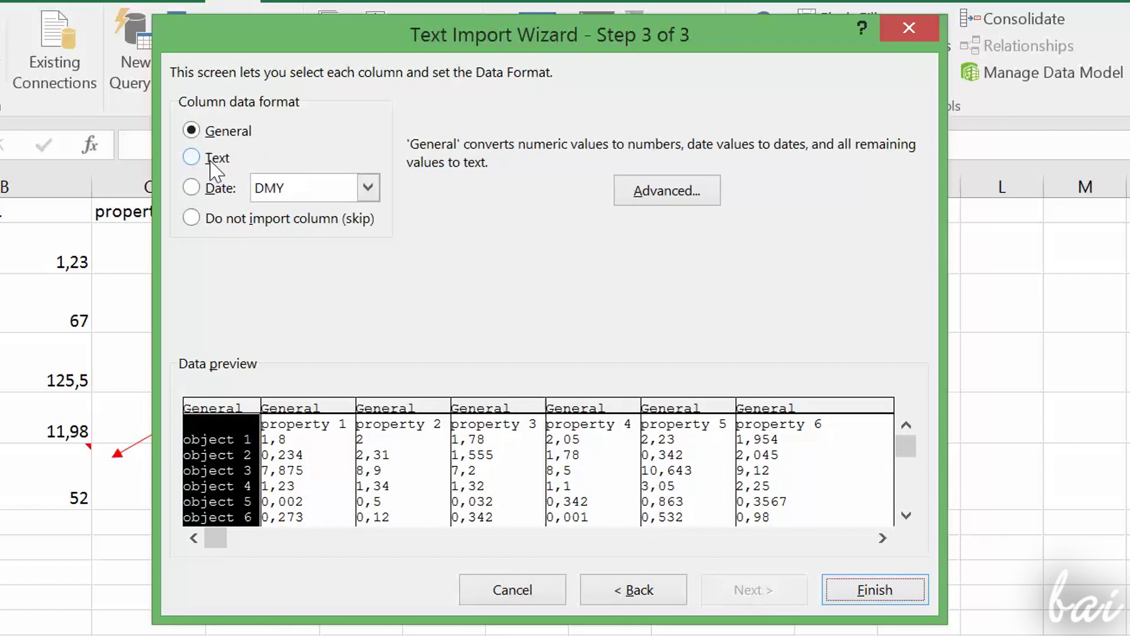
pyautogui.click(220, 187)
pyautogui.click(219, 219)
pyautogui.click(233, 133)
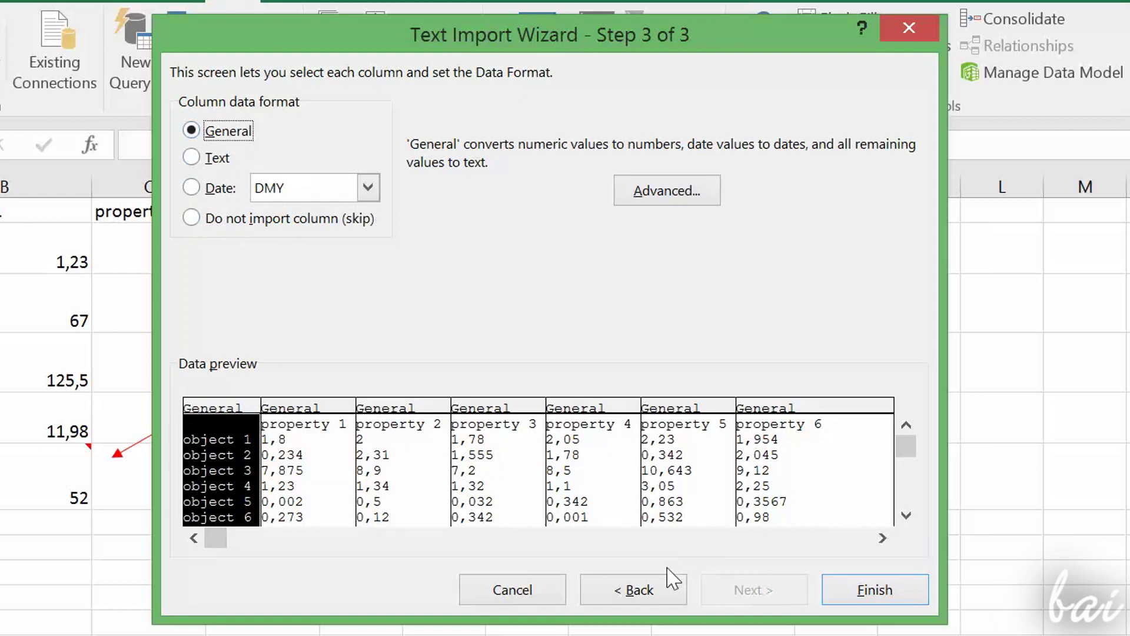
pyautogui.click(877, 591)
# - Place the imported data starting at cell H2
pyautogui.click(577, 232)
pyautogui.click(628, 235)
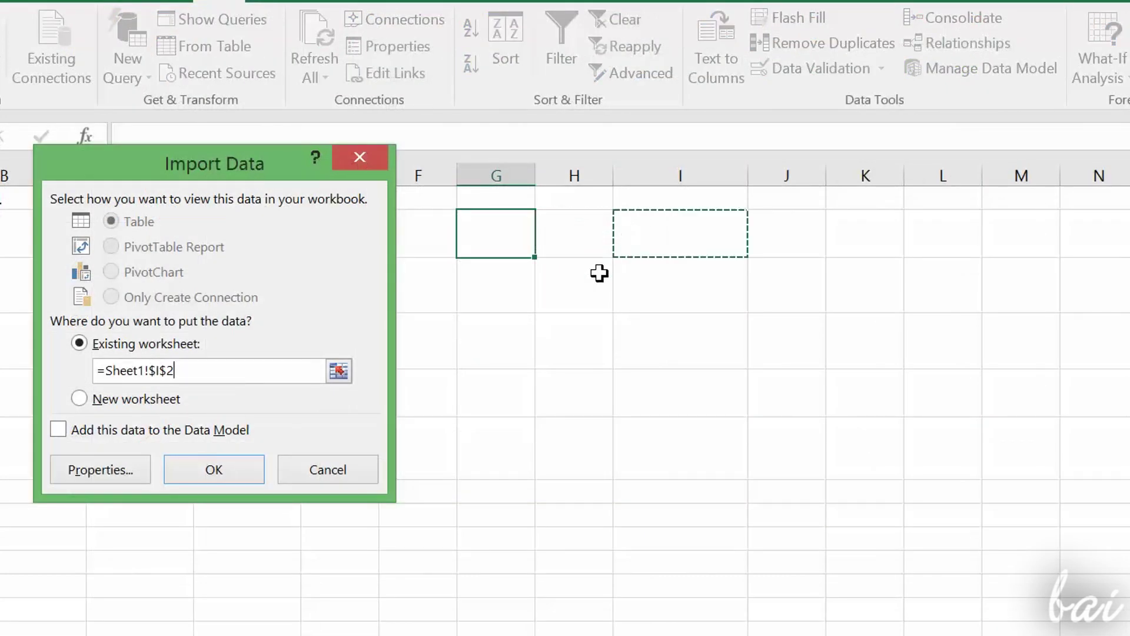
pyautogui.click(549, 251)
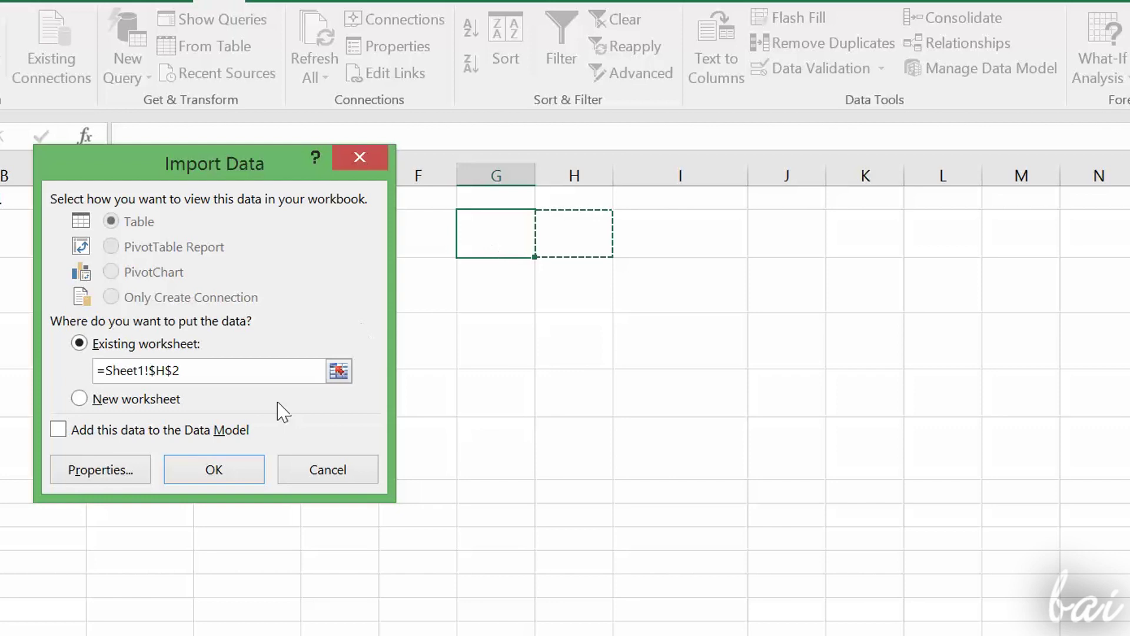
pyautogui.click(237, 469)
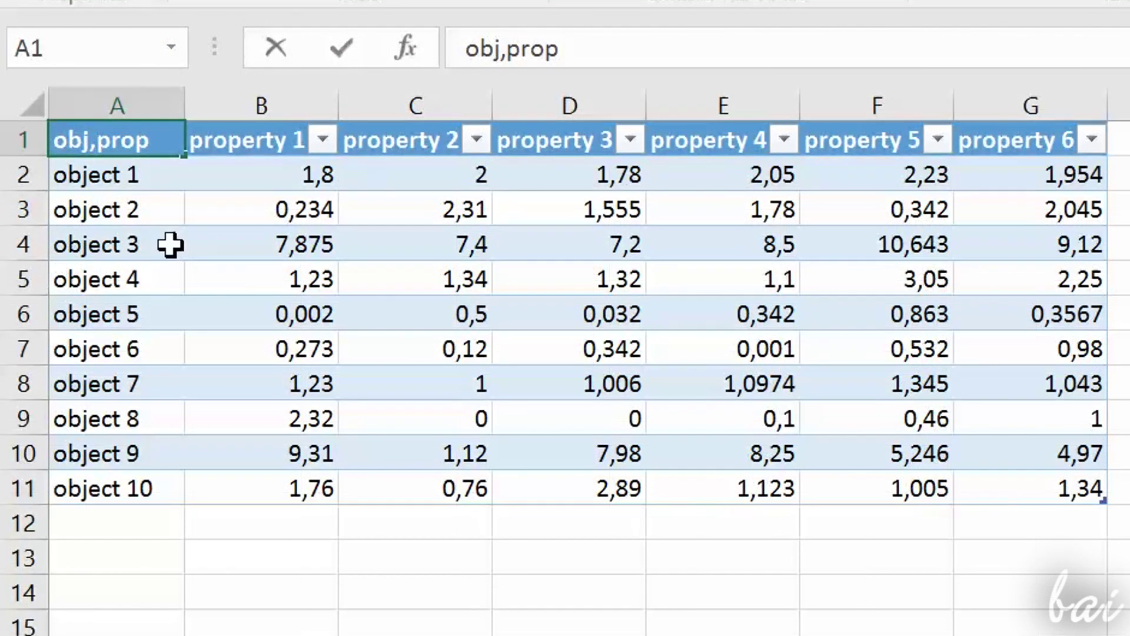
# - Replace the comma in the A1 header so it reads obj\prop
pyautogui.press('BackSpace')
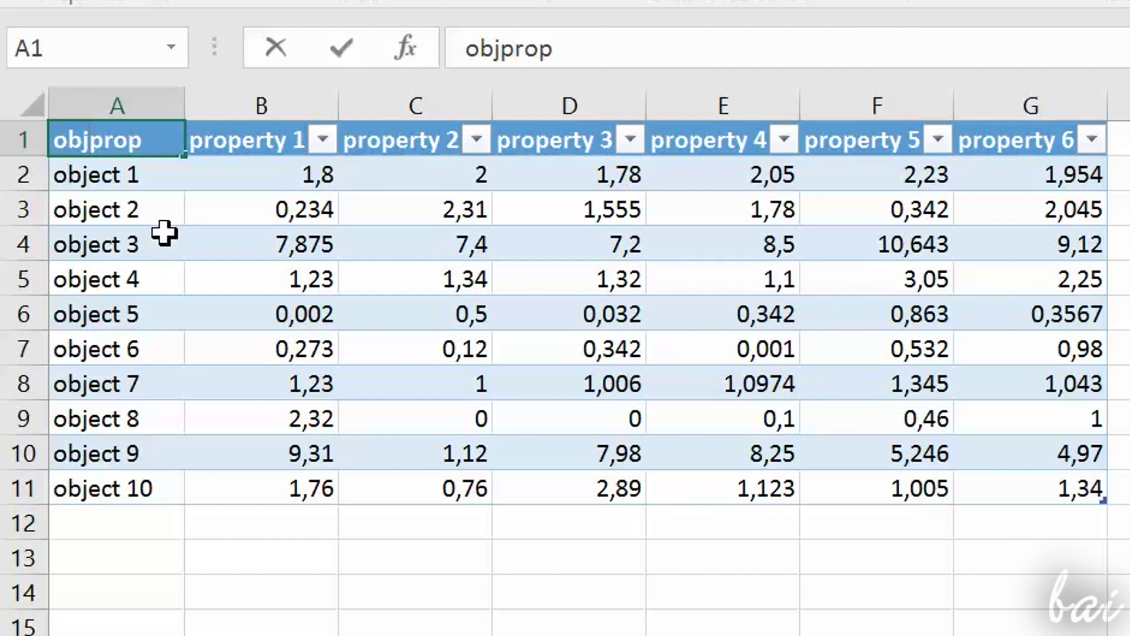
pyautogui.write('\\')
pyautogui.click(277, 248)
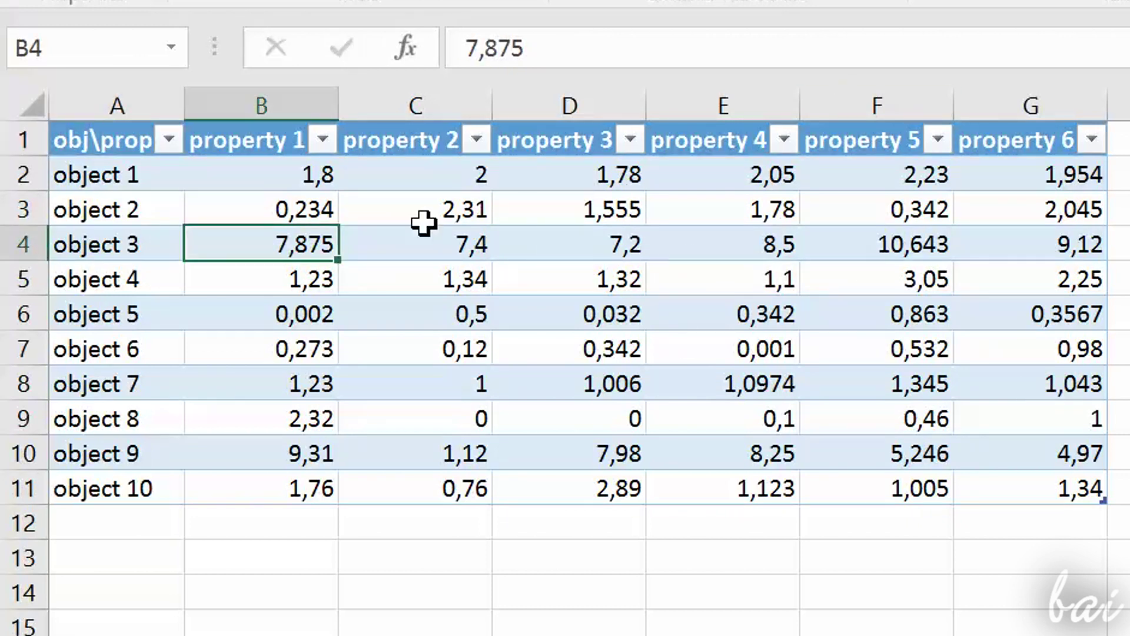
# - Select the whole table including the Sum row and preview Quick Analysis Sparklines and Totals
pyautogui.moveTo(82, 75); pyautogui.dragTo(681, 367)
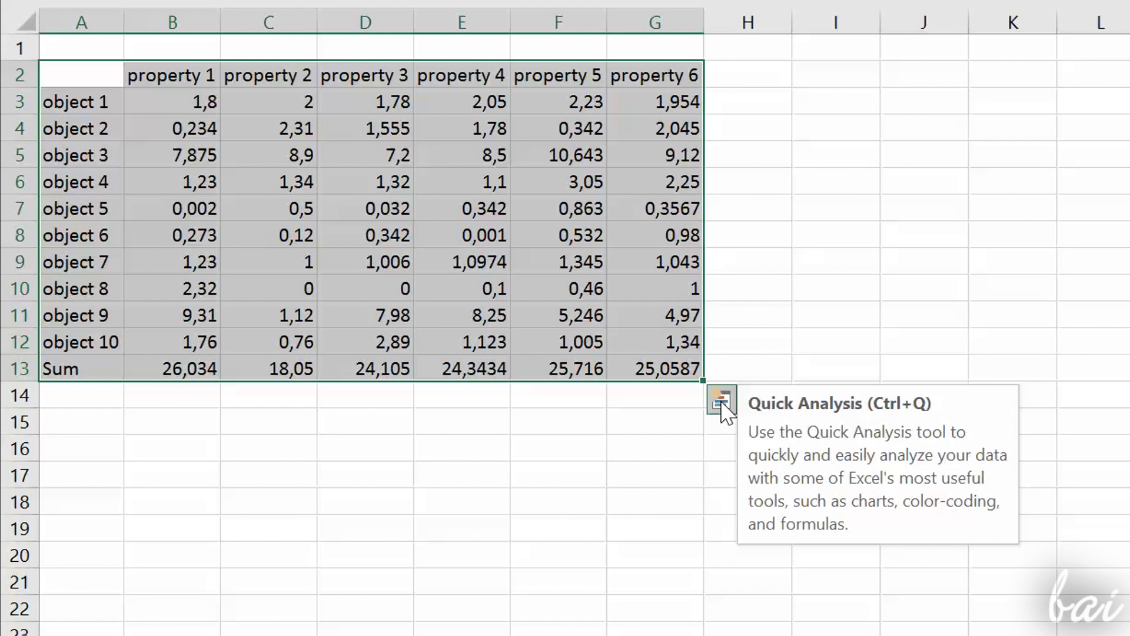
pyautogui.click(722, 403)
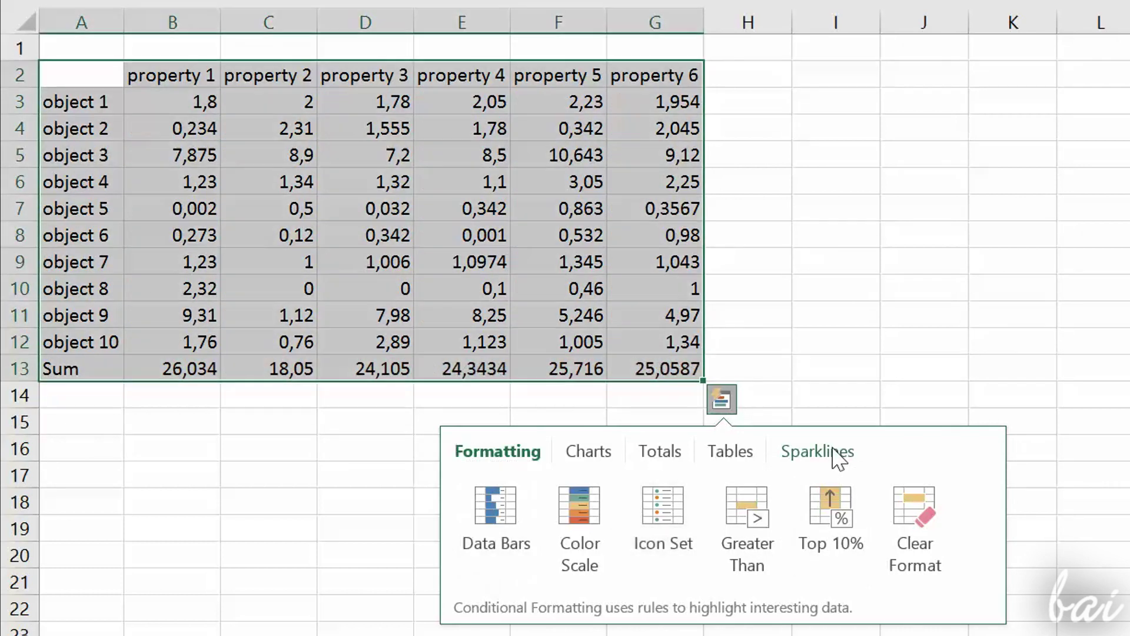
pyautogui.click(821, 451)
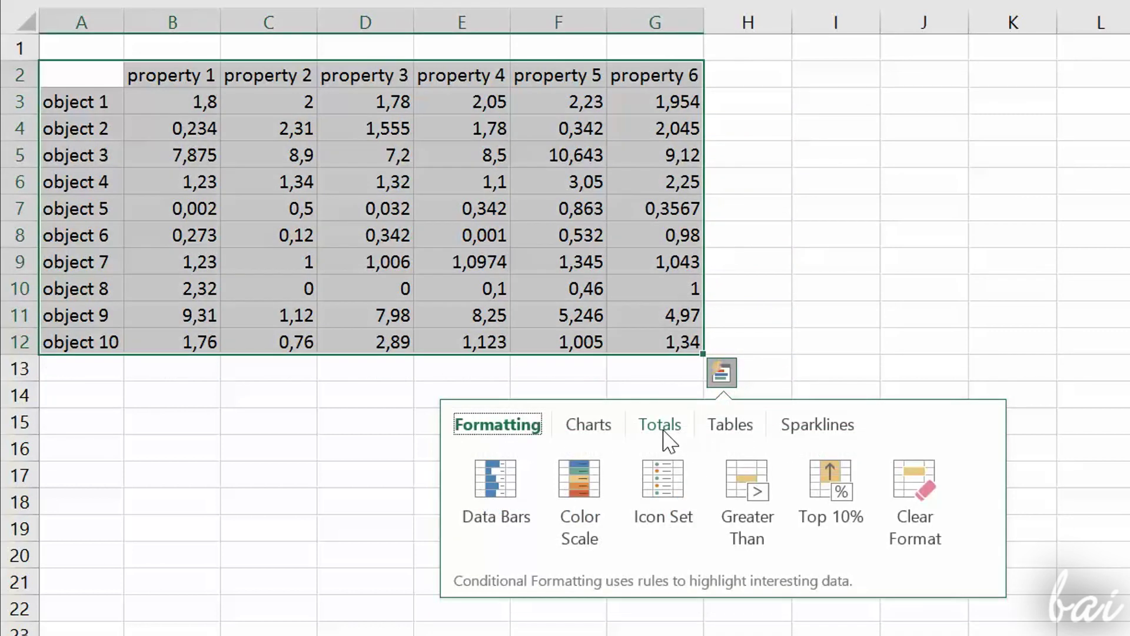
pyautogui.click(660, 425)
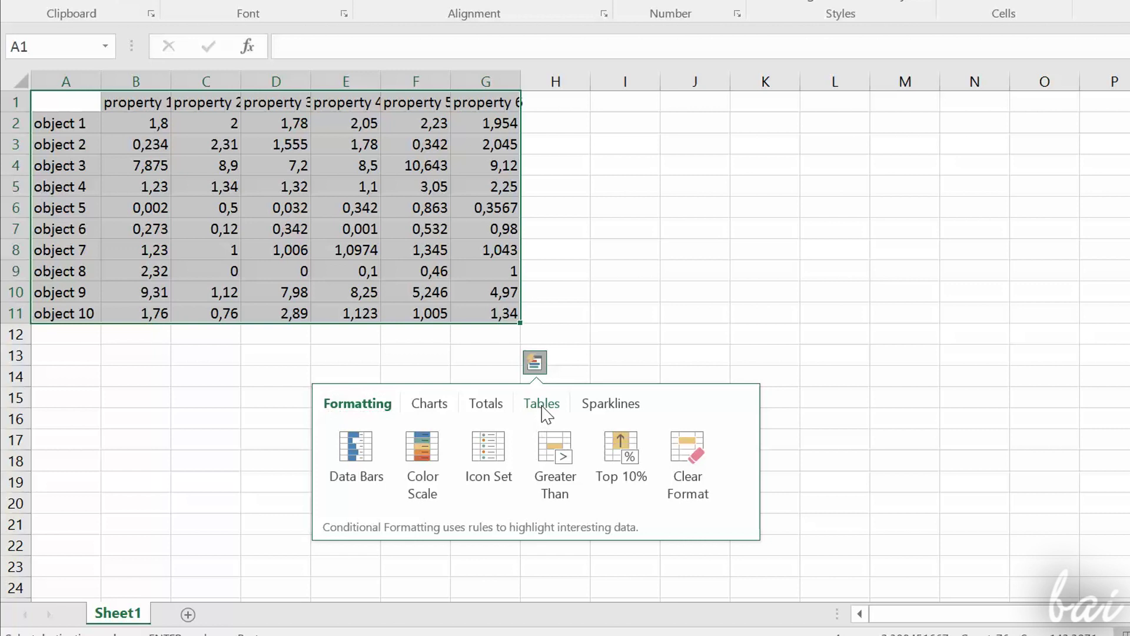
# - Convert the data to a table, set C4 to 7,4 and header A1 to obj\prop
pyautogui.click(542, 407)
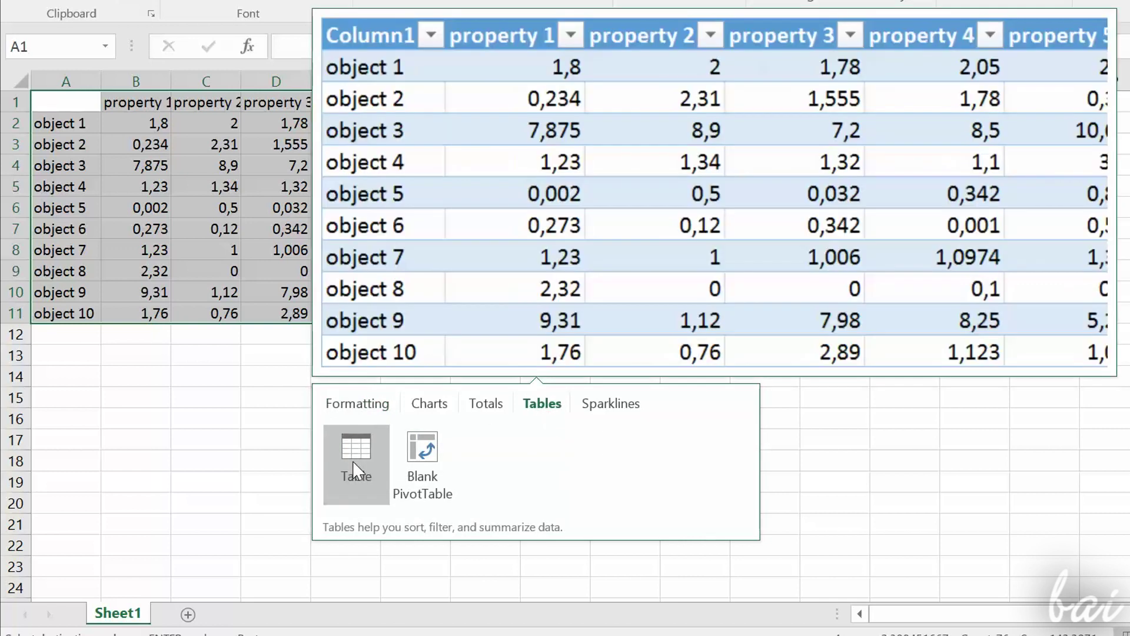
pyautogui.click(353, 461)
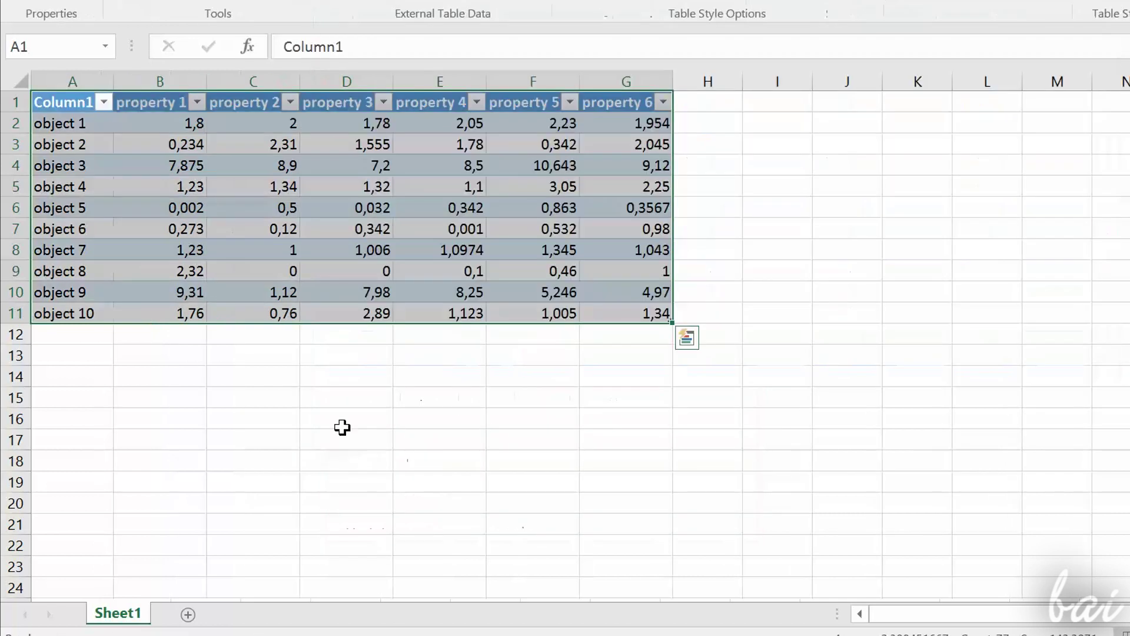
pyautogui.click(271, 147)
pyautogui.click(273, 167)
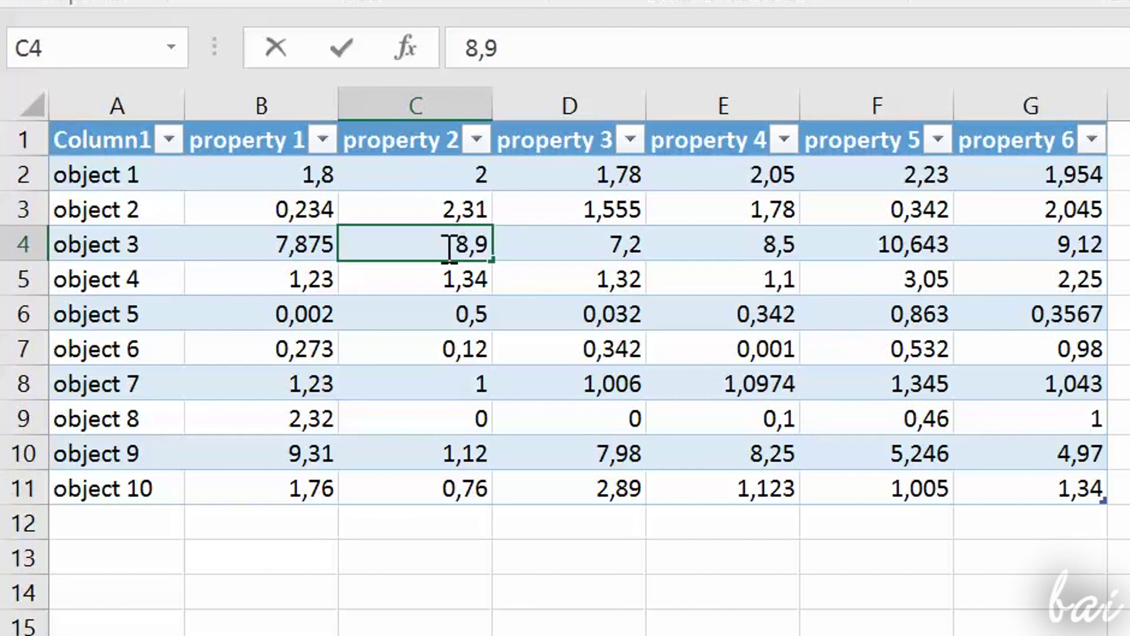
pyautogui.rightClick(302, 167)
pyautogui.write('7,4')
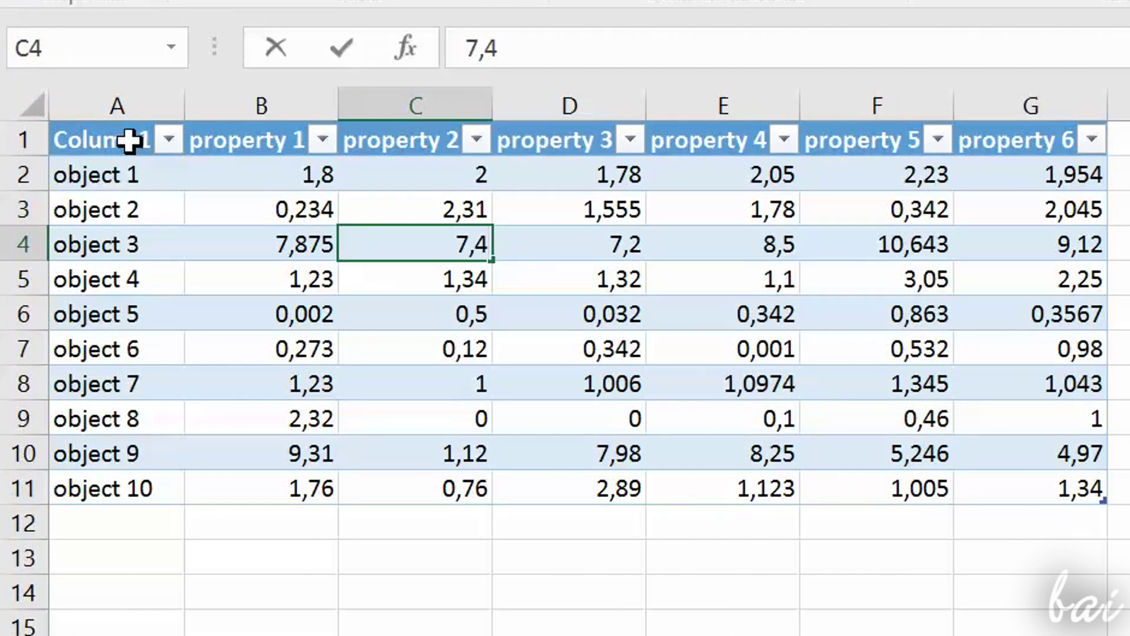
pyautogui.click(172, 126)
pyautogui.rightClick(172, 127)
pyautogui.write('o')
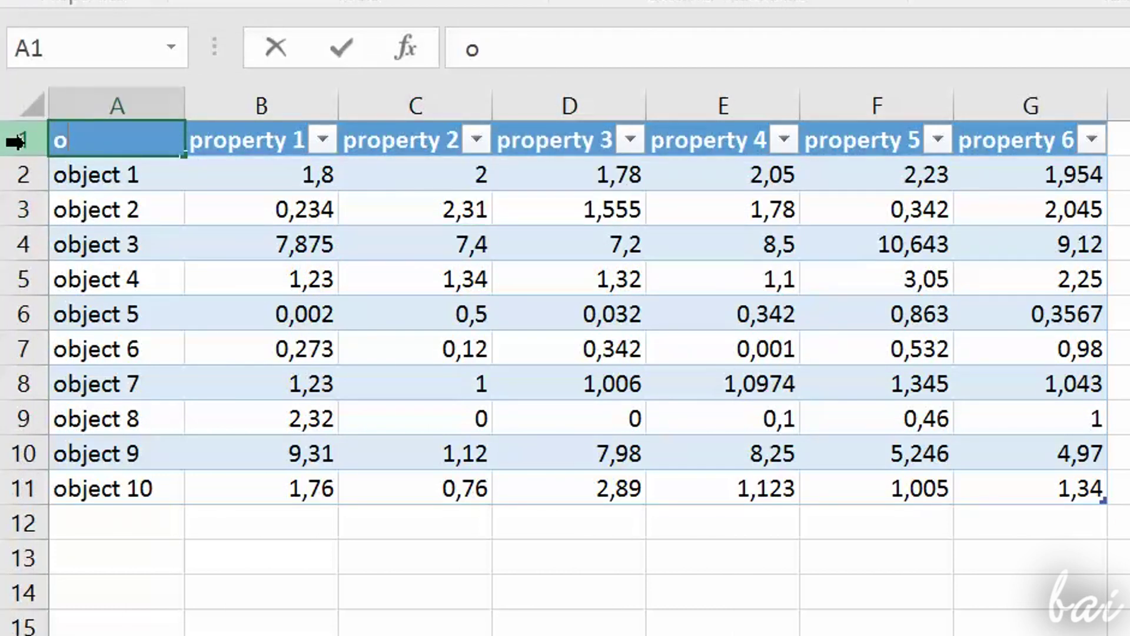
pyautogui.write('bj\\prop')
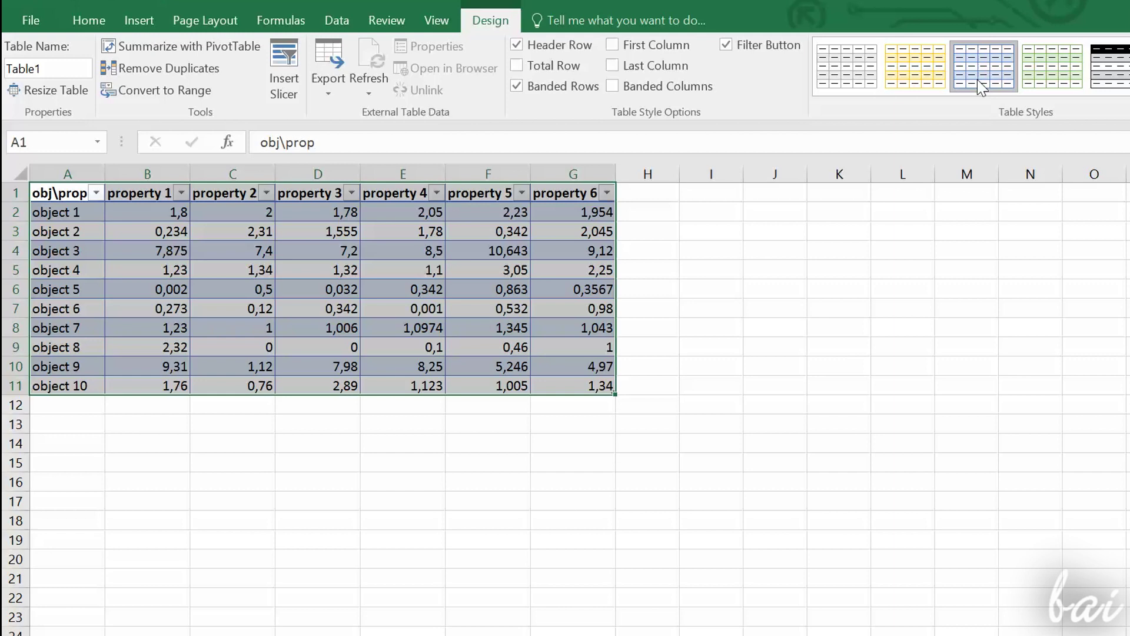
# - Apply a green banded table style, with First Column and Last Column emphasis left off
pyautogui.click(1052, 66)
pyautogui.click(349, 252)
pyautogui.click(631, 51)
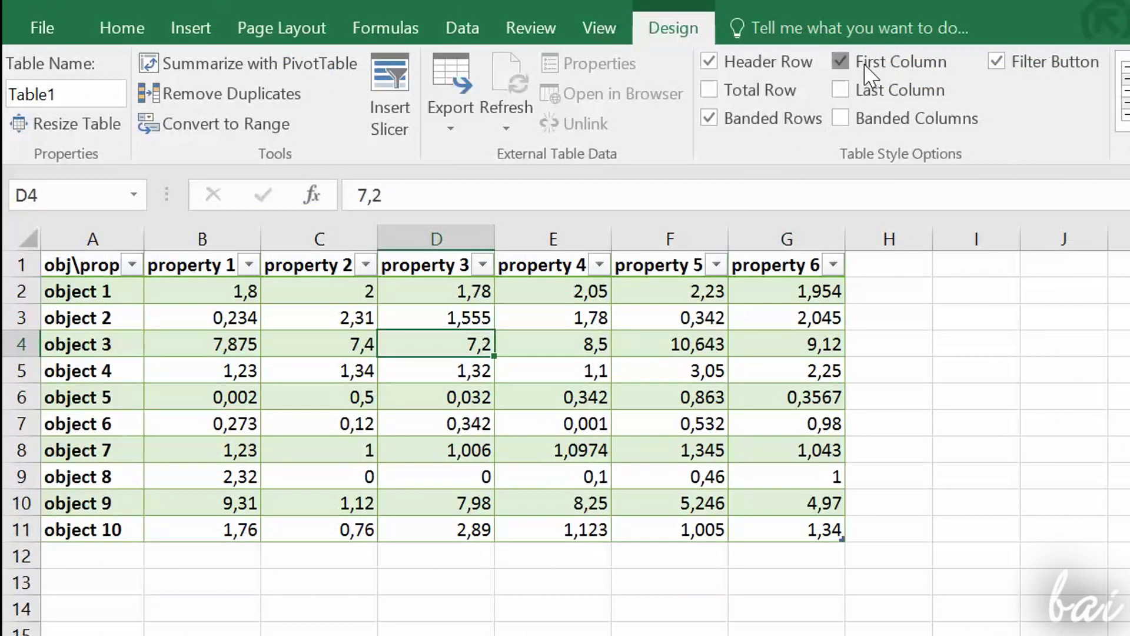
pyautogui.click(870, 72)
pyautogui.click(841, 90)
pyautogui.click(841, 90)
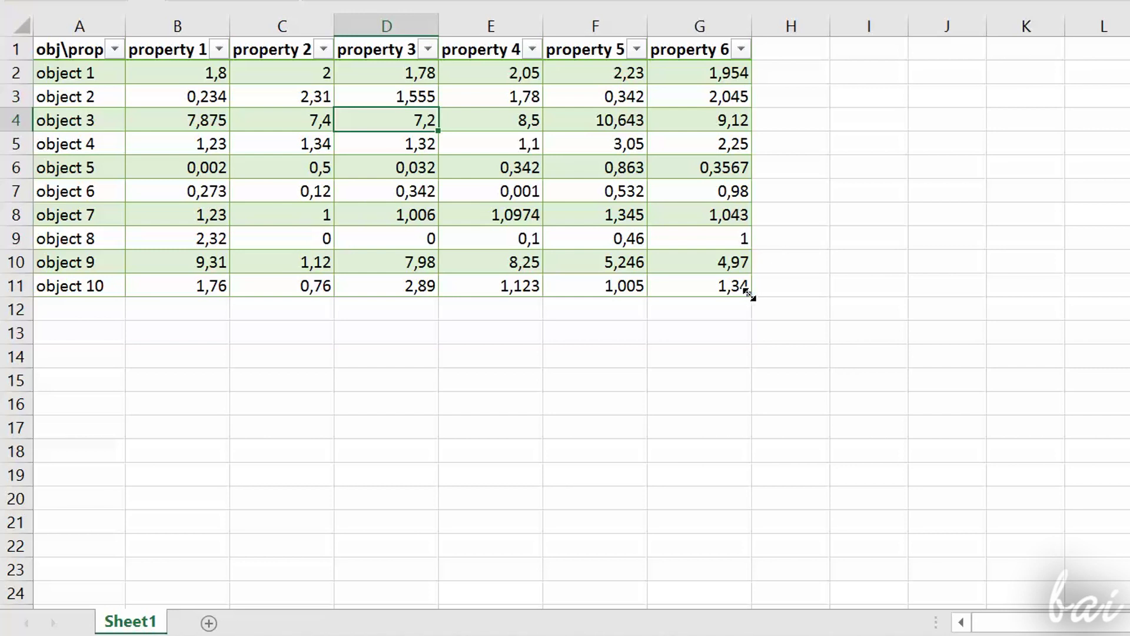
# - Resize the table out to column K and back to G, then delete its table columns
pyautogui.moveTo(749, 294); pyautogui.dragTo(1055, 375)
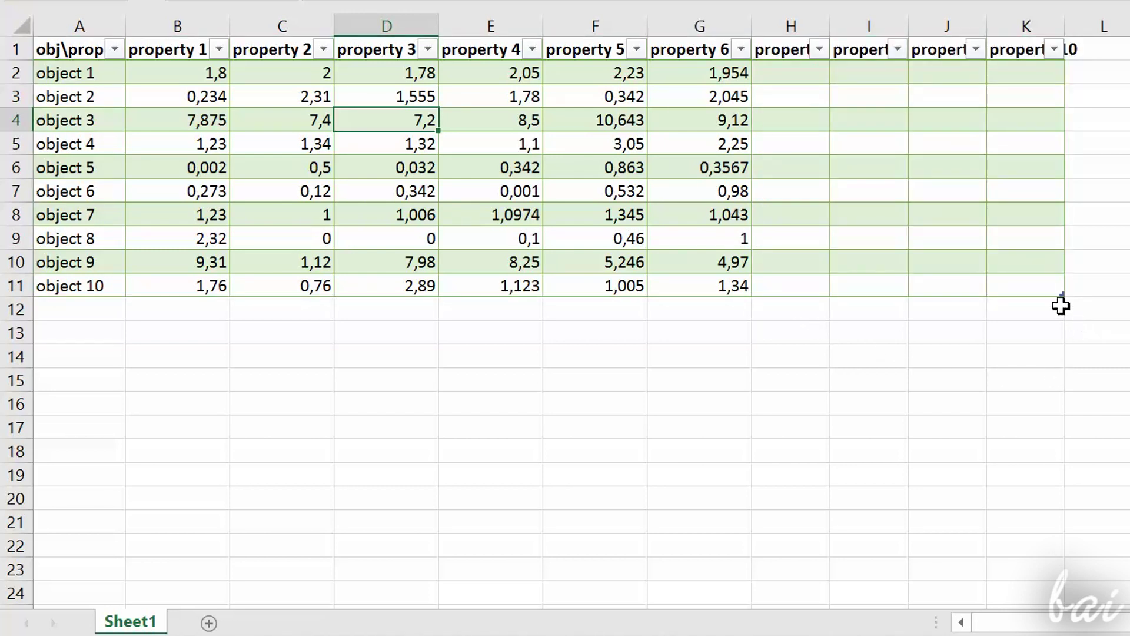
pyautogui.moveTo(1062, 297); pyautogui.dragTo(751, 294)
pyautogui.moveTo(83, 47); pyautogui.dragTo(717, 287)
pyautogui.rightClick(716, 286)
pyautogui.moveTo(781, 348)
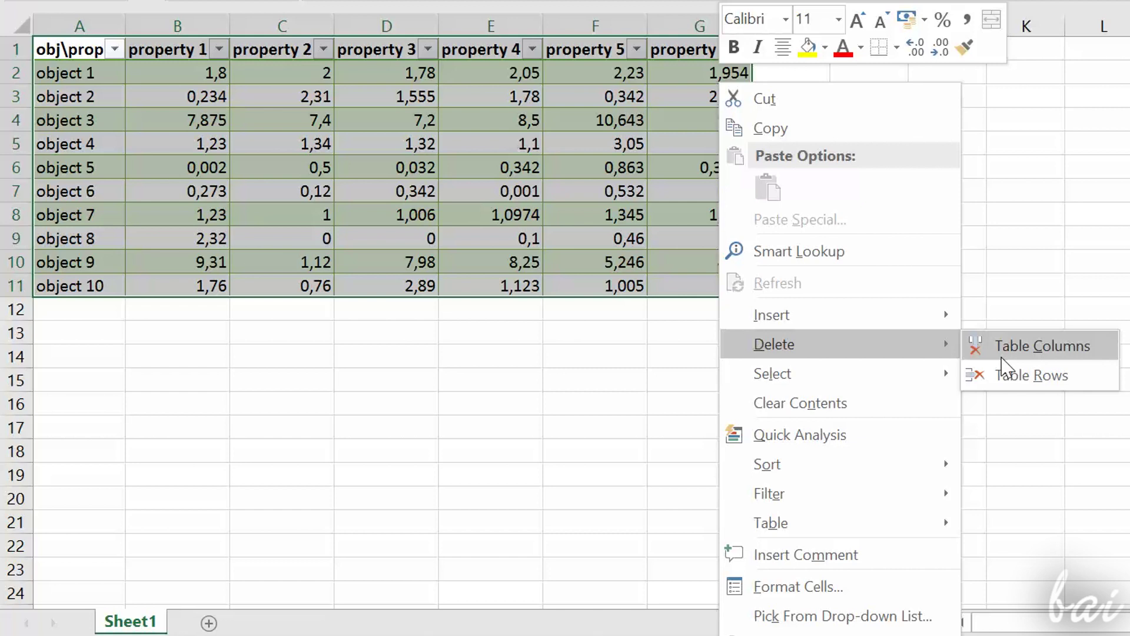
pyautogui.click(1042, 347)
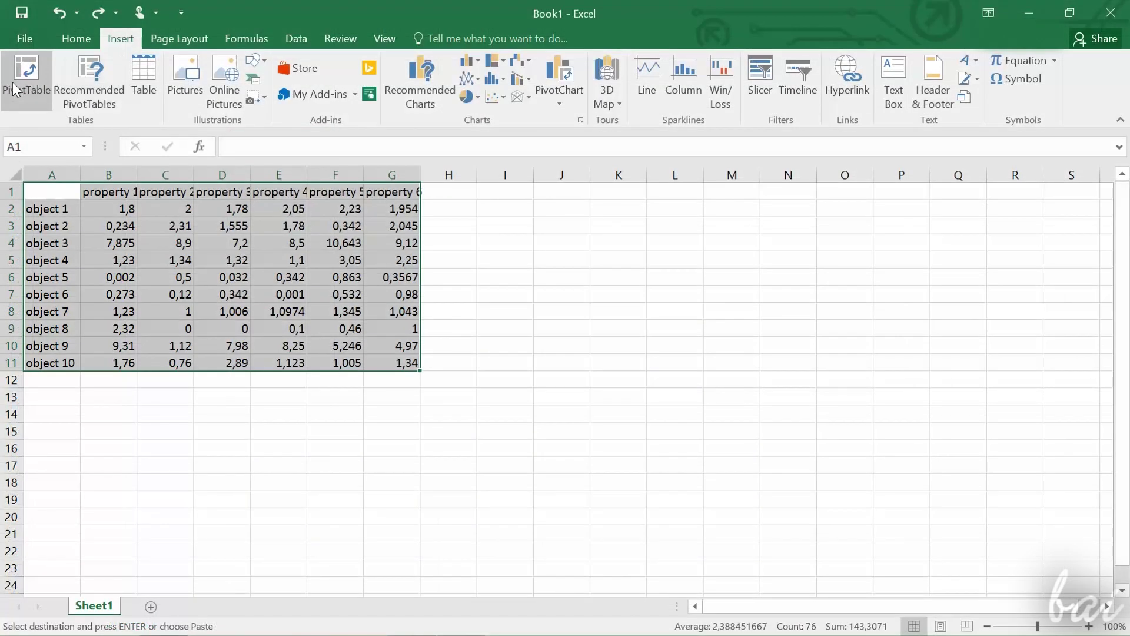
# - Start a PivotTable on a new sheet, then set shadow distance to 23 pt and size to 89%
pyautogui.click(15, 86)
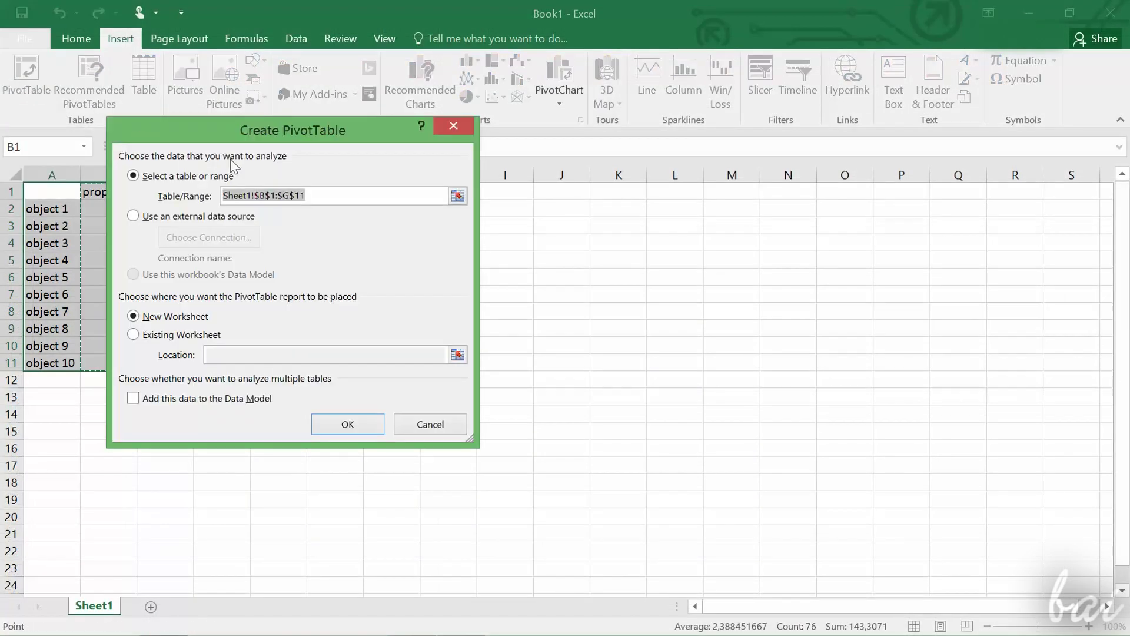
pyautogui.moveTo(270, 130); pyautogui.dragTo(624, 147)
pyautogui.click(700, 440)
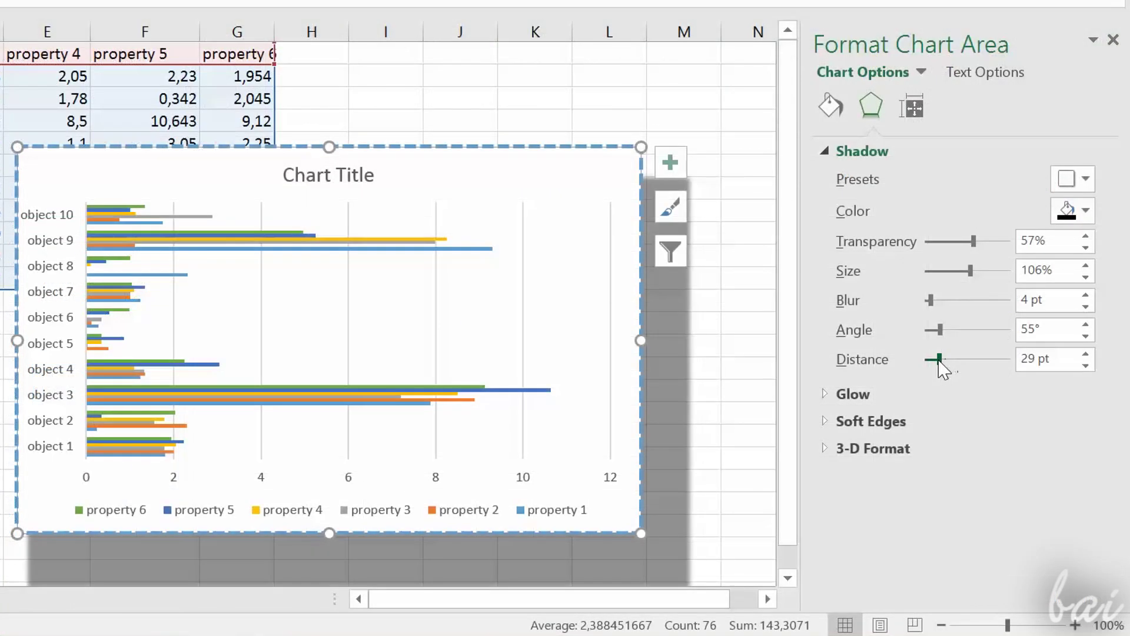
pyautogui.moveTo(940, 360); pyautogui.dragTo(935, 361)
pyautogui.moveTo(966, 276); pyautogui.dragTo(944, 305)
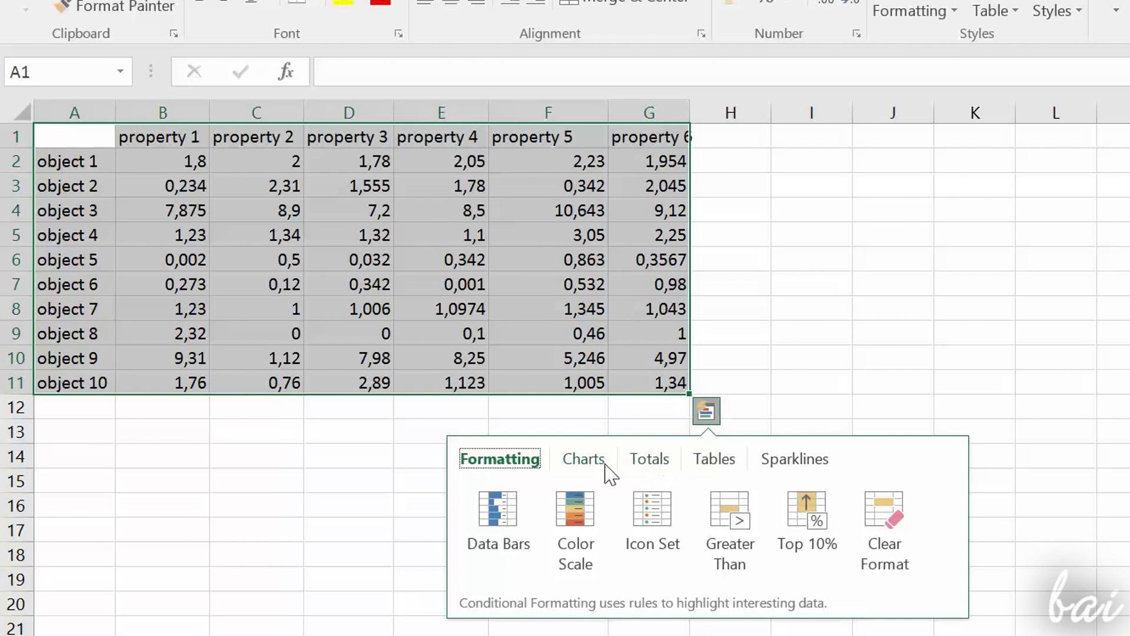
# - In the Insert Chart dialog's All Charts list, preview Line and Pie, then Clustered Bar
pyautogui.click(605, 463)
pyautogui.moveTo(511, 527)
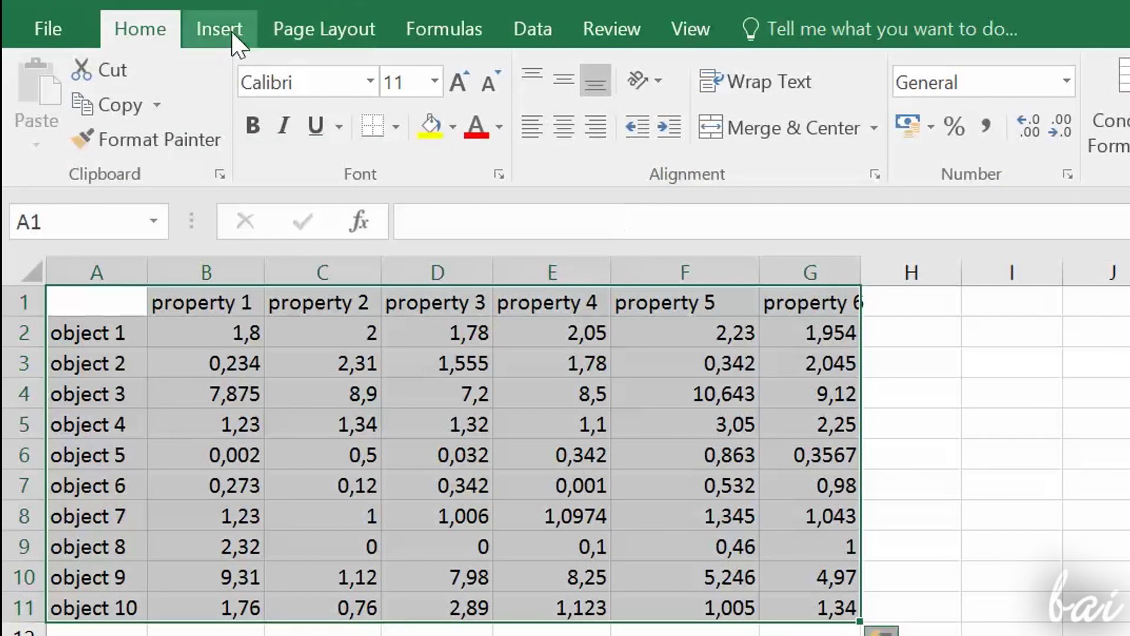
pyautogui.click(231, 30)
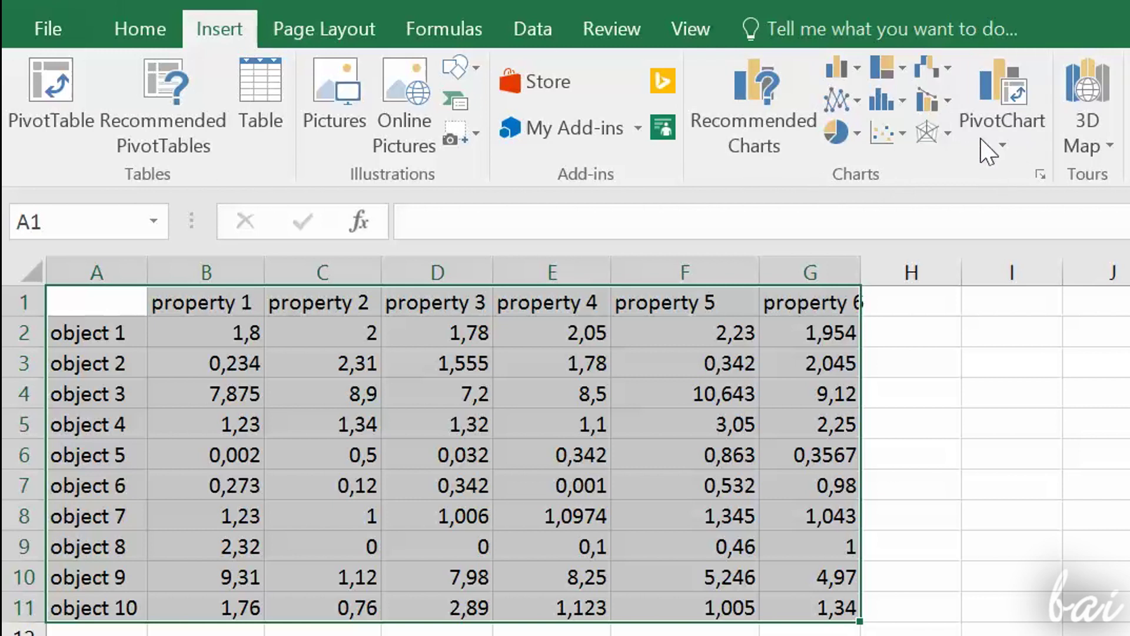
pyautogui.click(1042, 172)
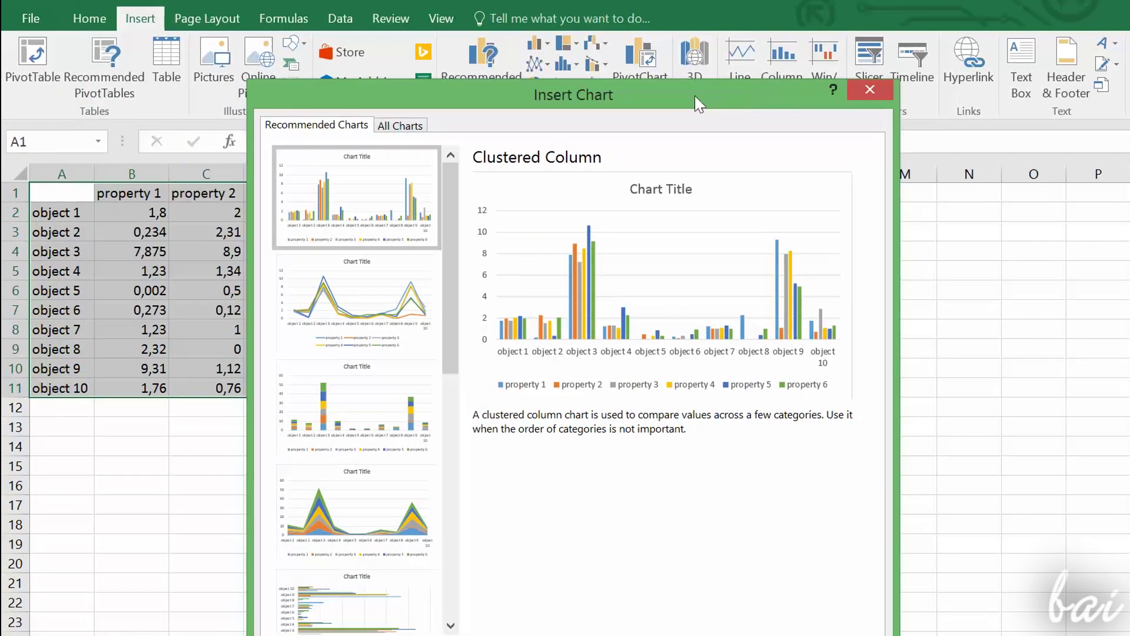
pyautogui.moveTo(694, 95); pyautogui.dragTo(902, 38)
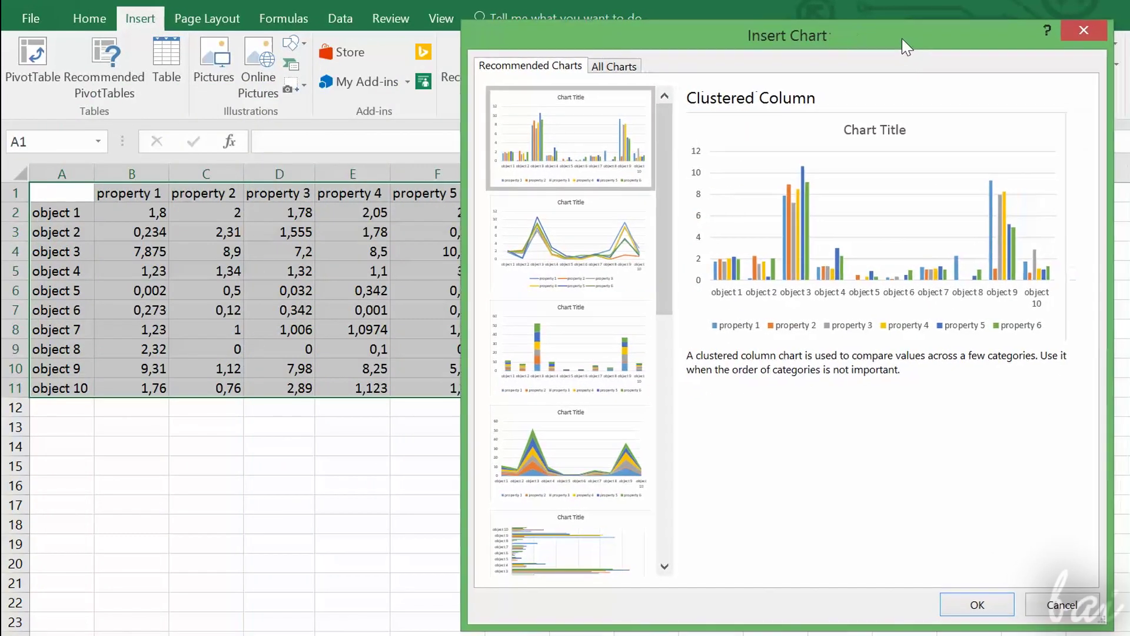
pyautogui.click(614, 66)
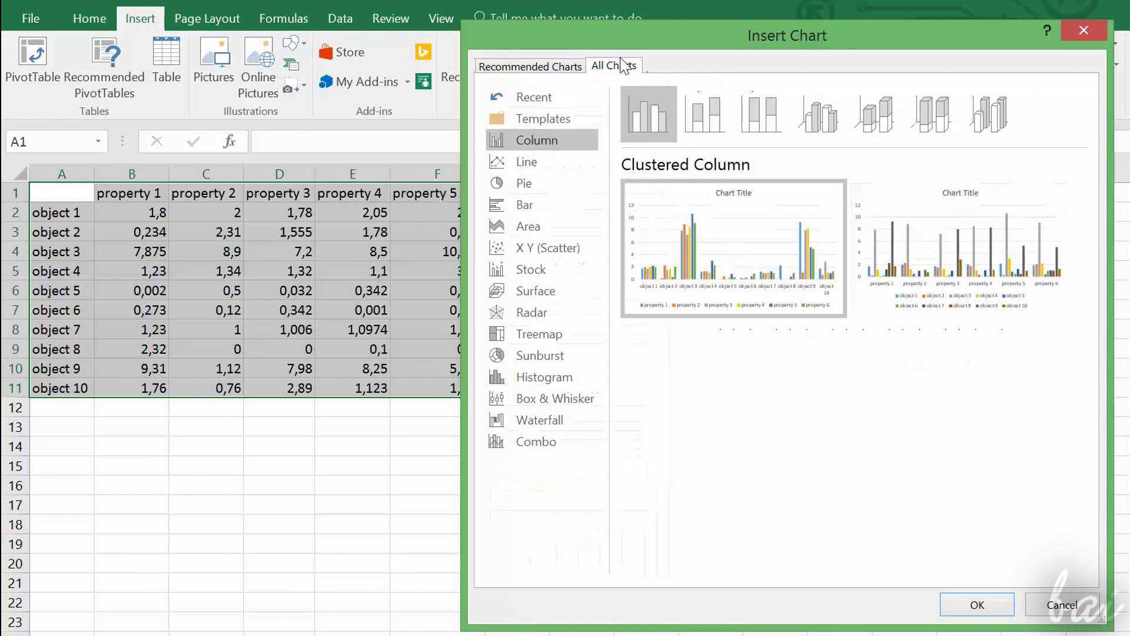
pyautogui.click(507, 161)
pyautogui.click(523, 184)
pyautogui.click(542, 206)
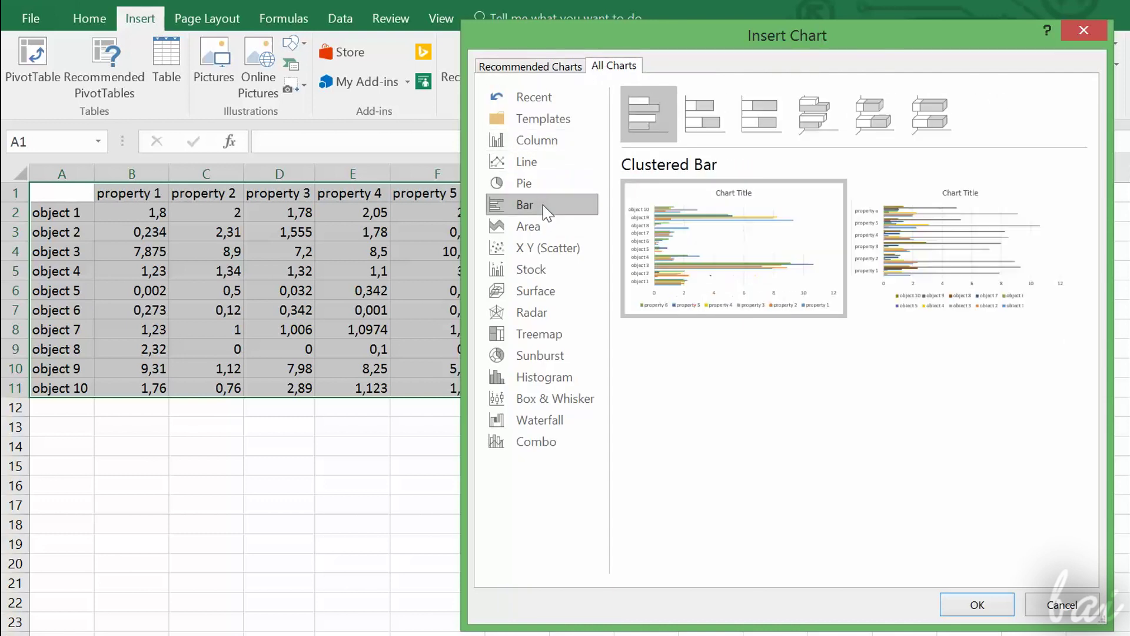
# - Insert the clustered bar chart, move it beside the data, and shift its plot area up-left
pyautogui.click(988, 609)
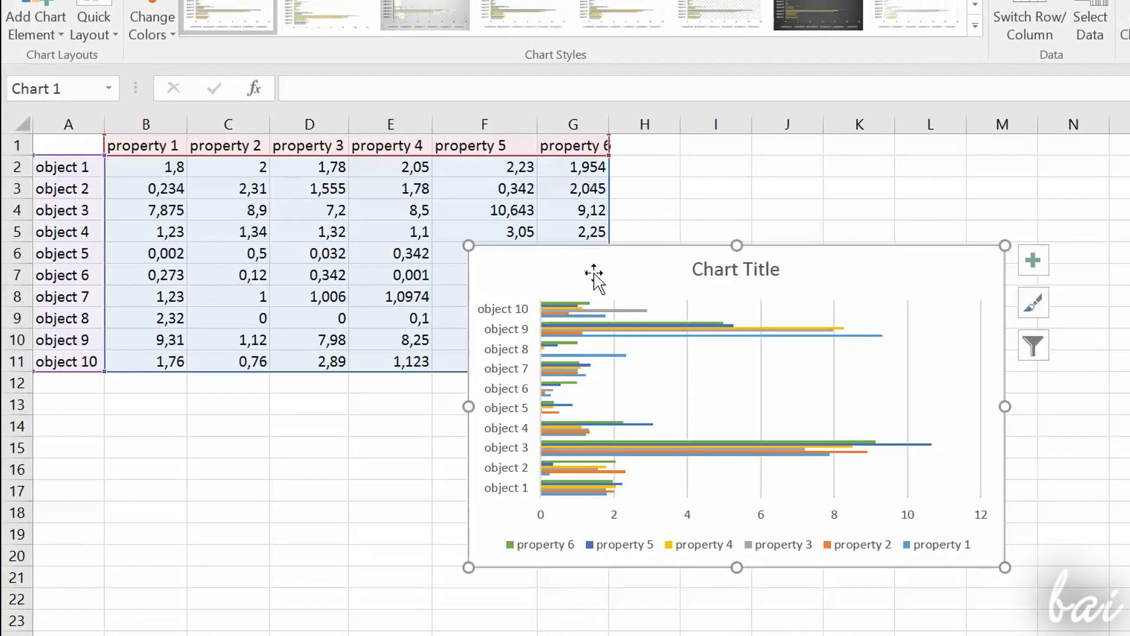
pyautogui.moveTo(544, 300); pyautogui.dragTo(634, 297)
pyautogui.moveTo(699, 260)
pyautogui.mouseDown()
pyautogui.moveTo(805, 196)
pyautogui.moveTo(736, 175)
pyautogui.moveTo(502, 172)
pyautogui.moveTo(606, 282)
pyautogui.moveTo(696, 245)
pyautogui.mouseUp()
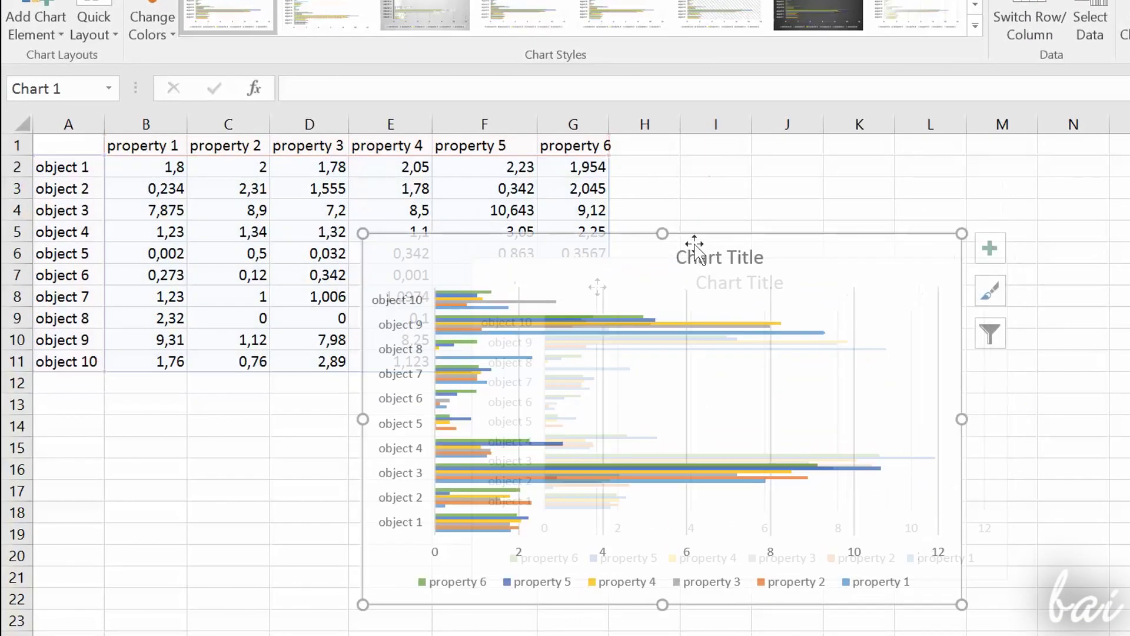
pyautogui.click(699, 262)
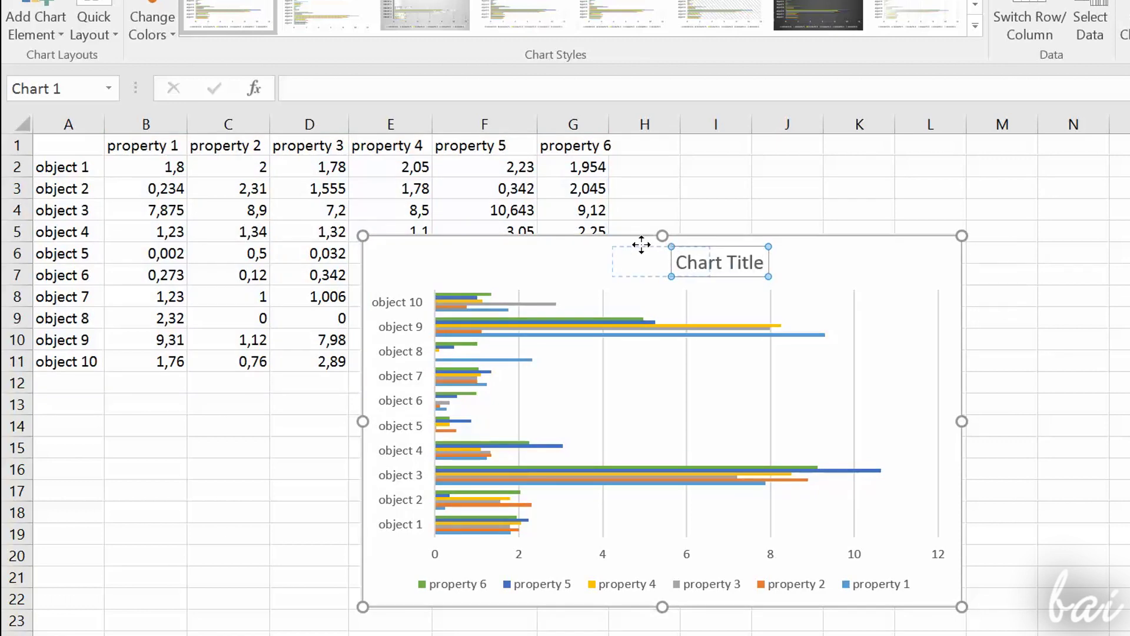
pyautogui.click(695, 380)
pyautogui.moveTo(838, 300); pyautogui.dragTo(830, 265)
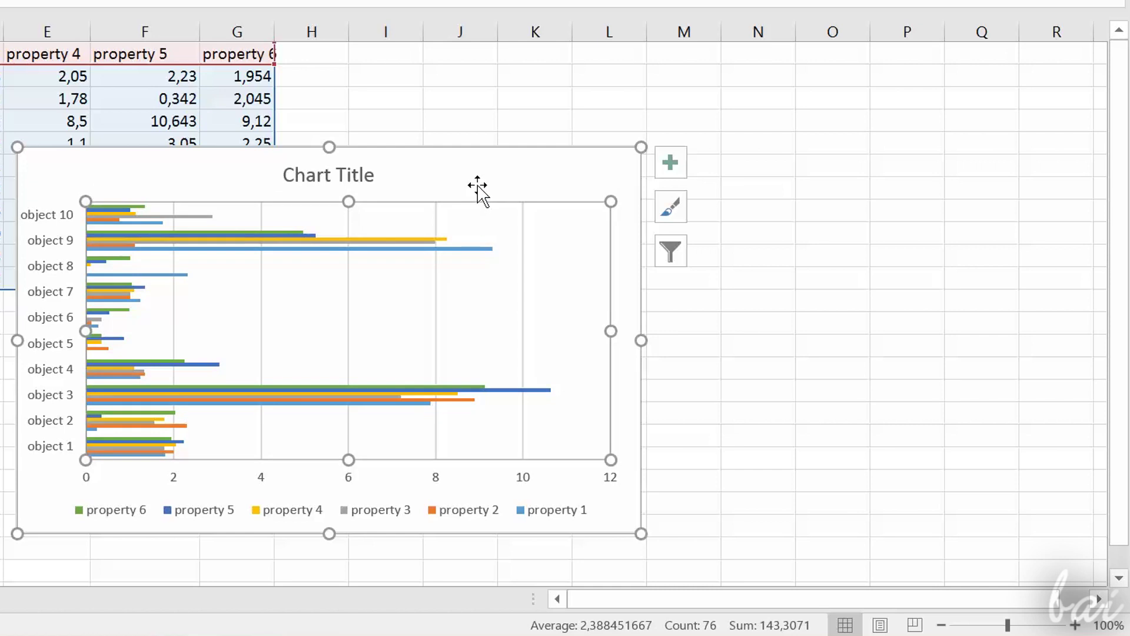
# - Fill the chart area solid light grey with added transparency and thicken its border to 1.5 pt
pyautogui.doubleClick(478, 189)
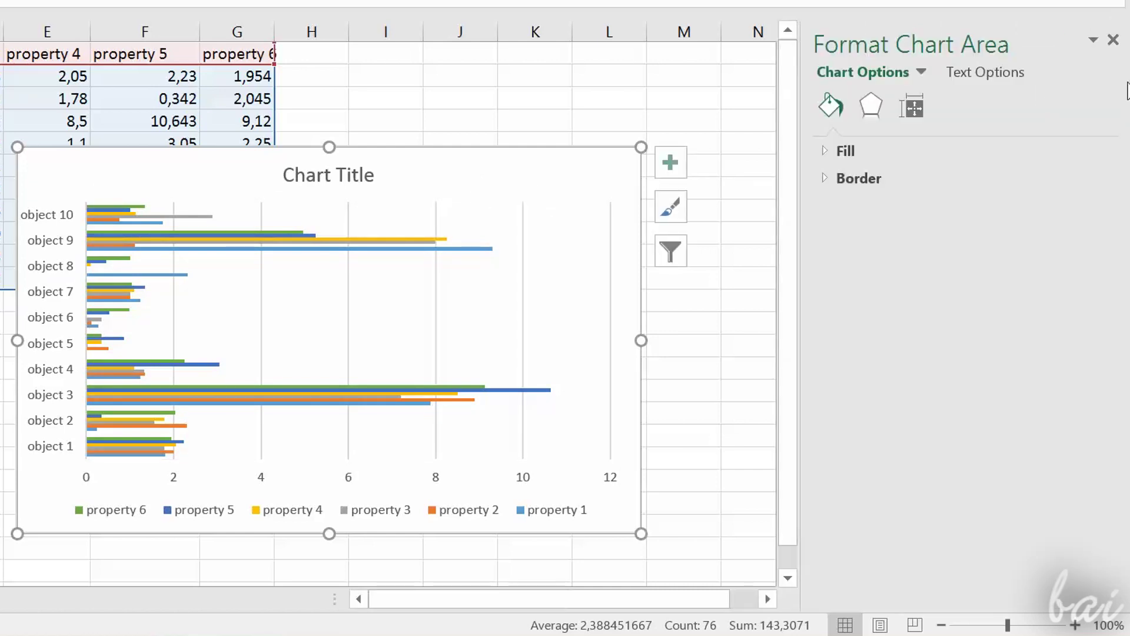
pyautogui.click(834, 152)
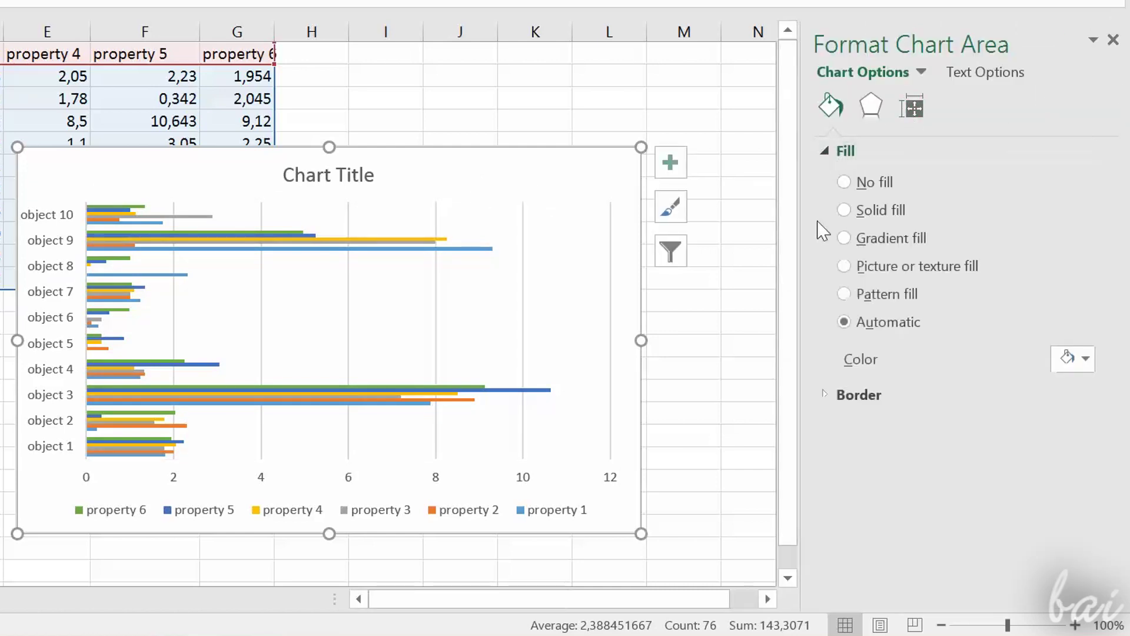
pyautogui.click(845, 212)
pyautogui.click(1085, 361)
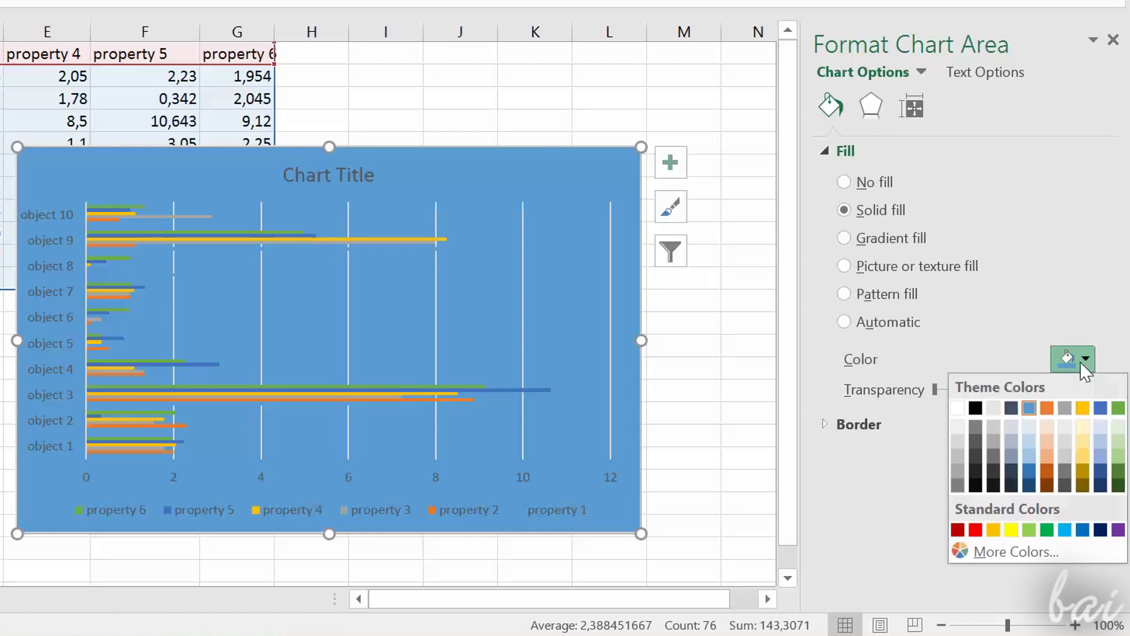
pyautogui.click(989, 427)
pyautogui.moveTo(935, 389); pyautogui.dragTo(999, 405)
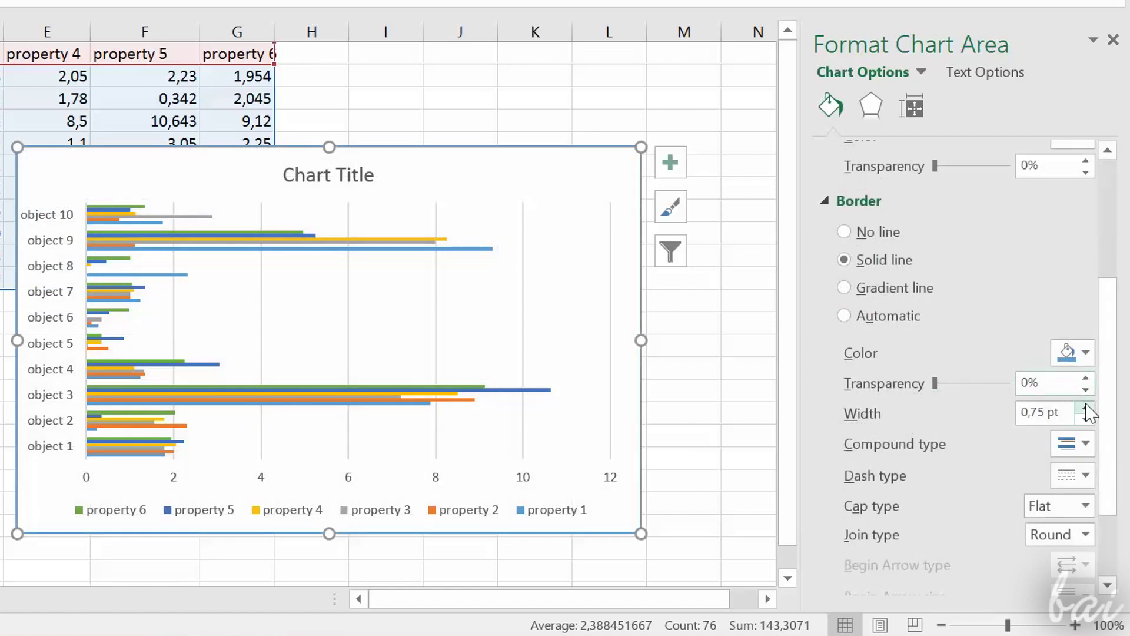
pyautogui.click(1086, 408)
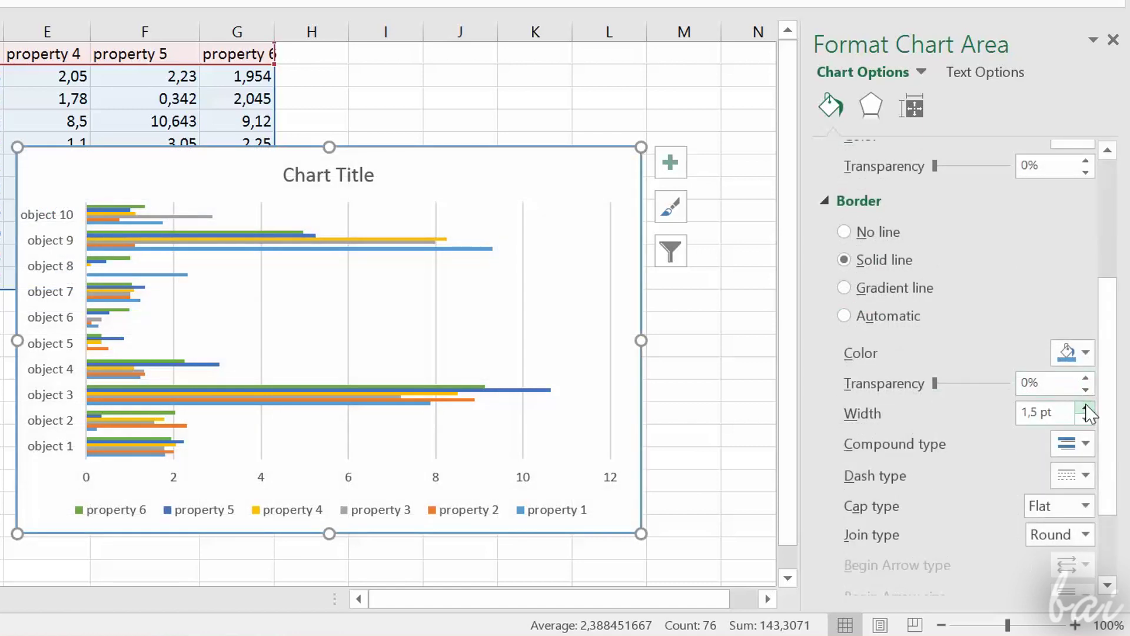
# - Thicken the chart border further, try chart styles 2 and 3, then return to style 1
pyautogui.click(1085, 407)
pyautogui.click(1086, 407)
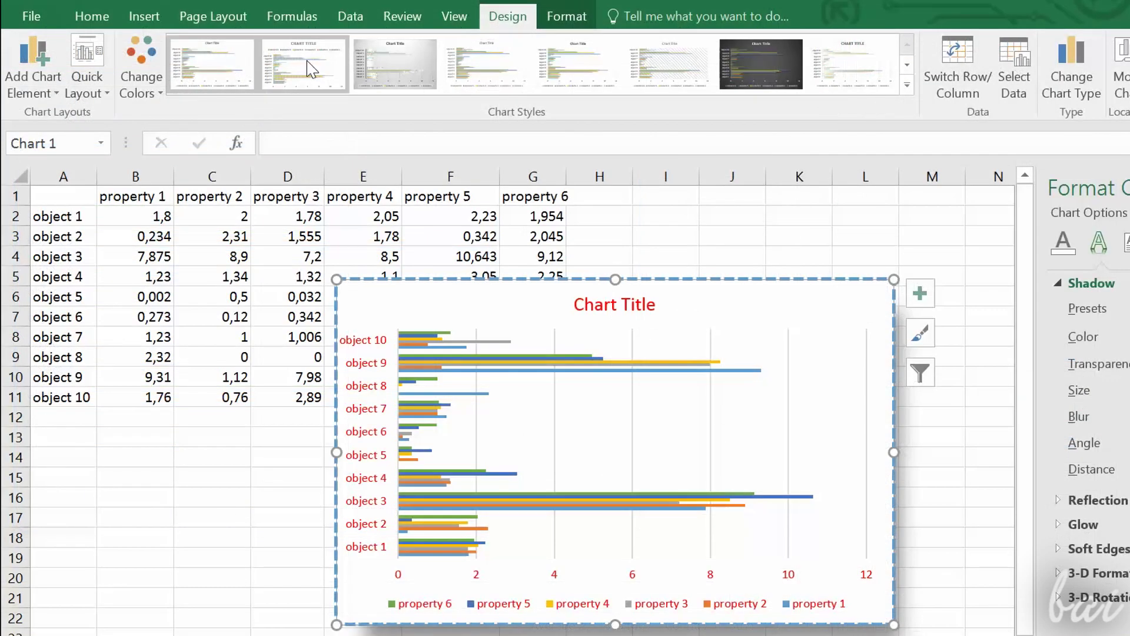
pyautogui.click(308, 50)
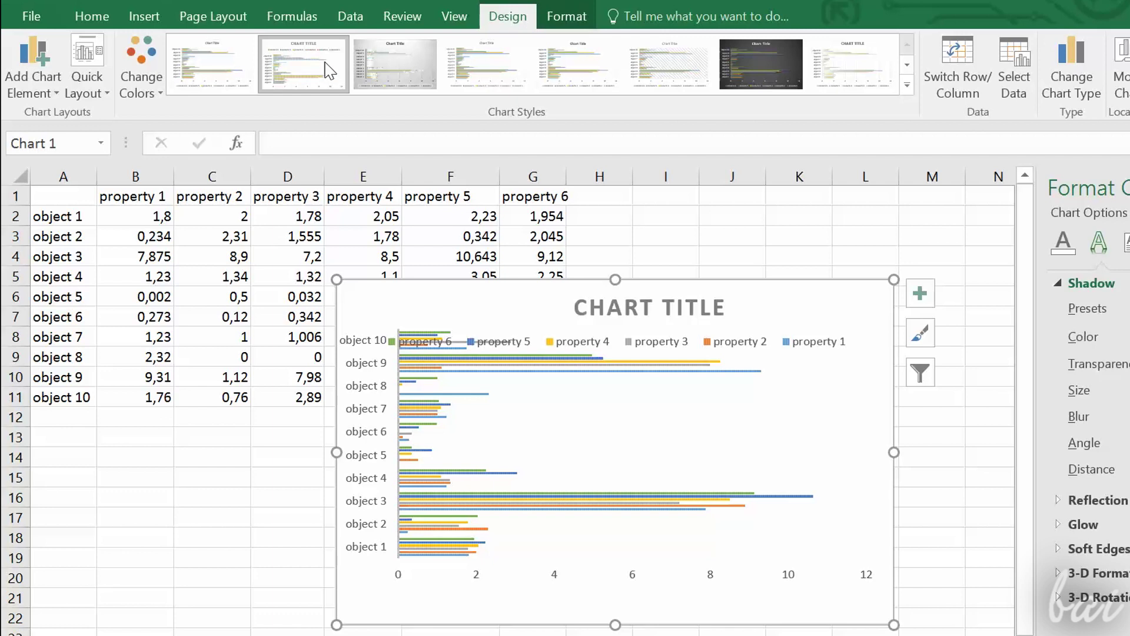
pyautogui.click(398, 77)
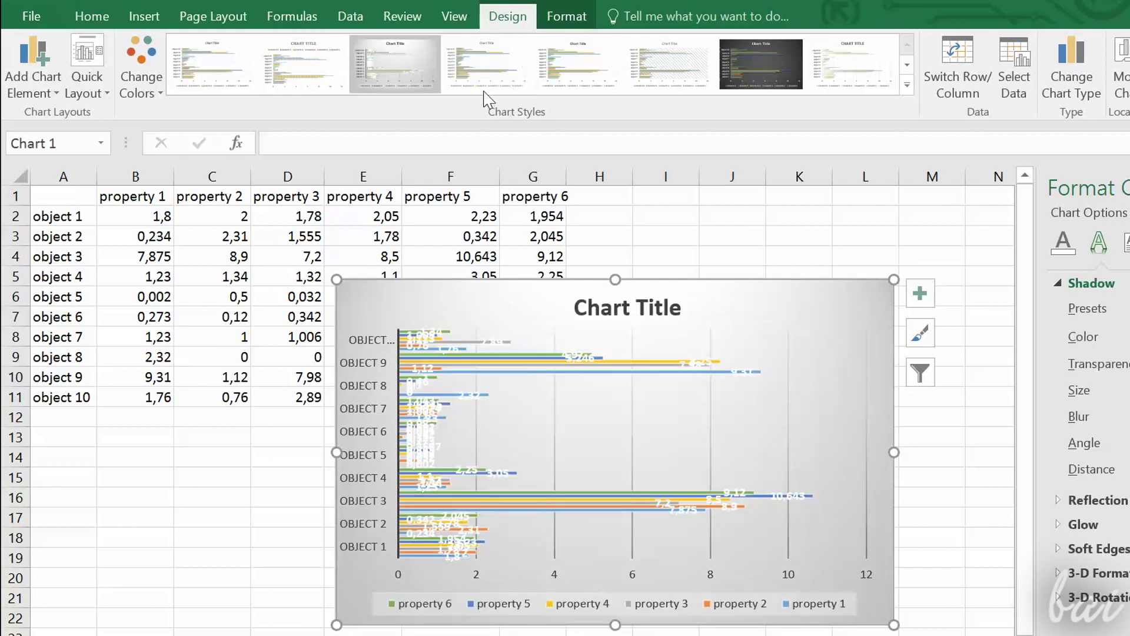
pyautogui.click(212, 62)
# - Apply a Quick Layout with a chart title and preview orange outlined WordArt on the chart text
pyautogui.click(87, 83)
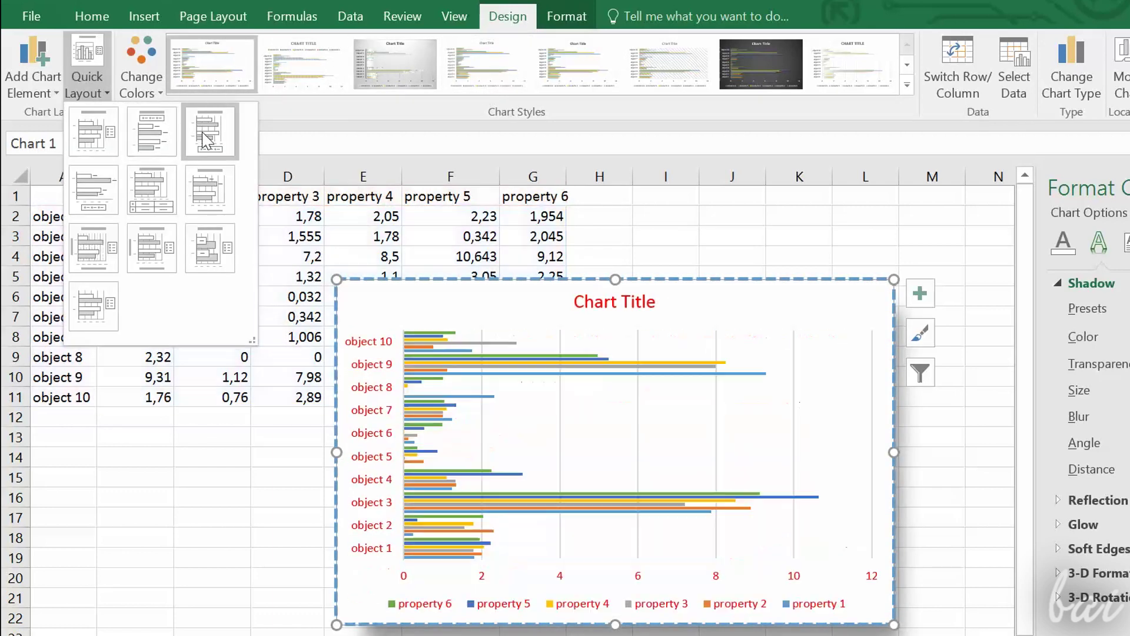
pyautogui.click(143, 191)
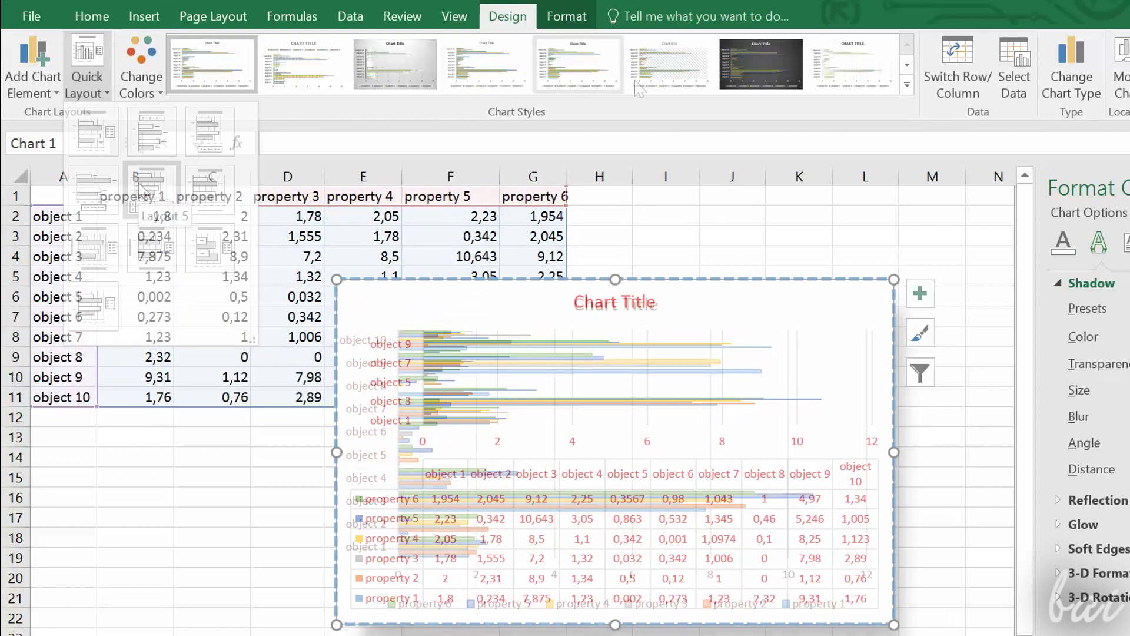
pyautogui.click(567, 16)
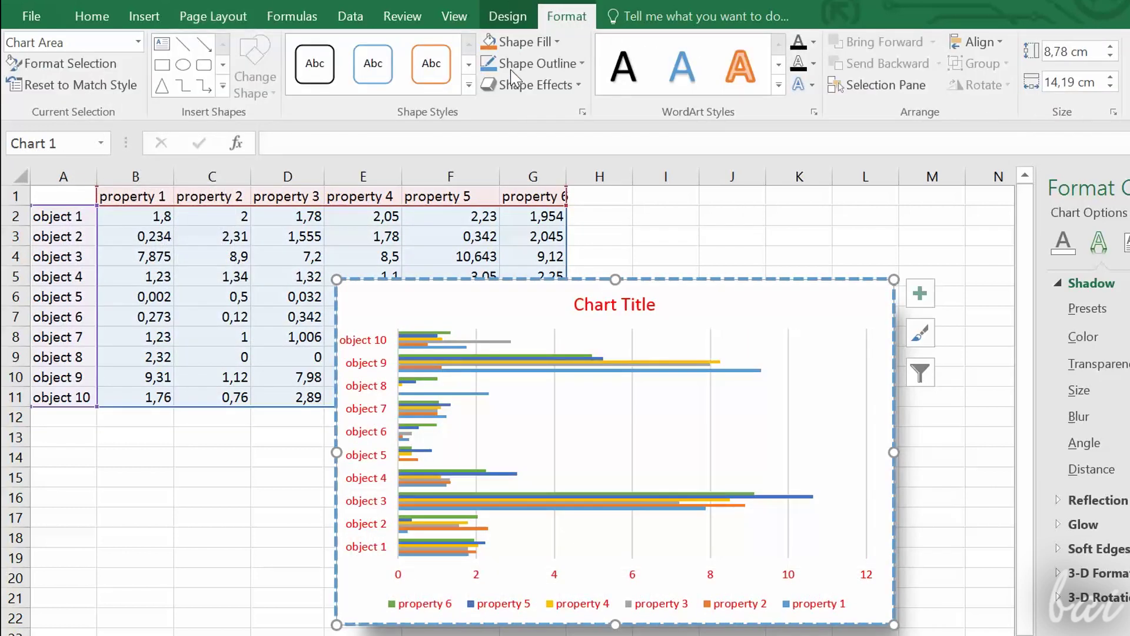
pyautogui.click(742, 85)
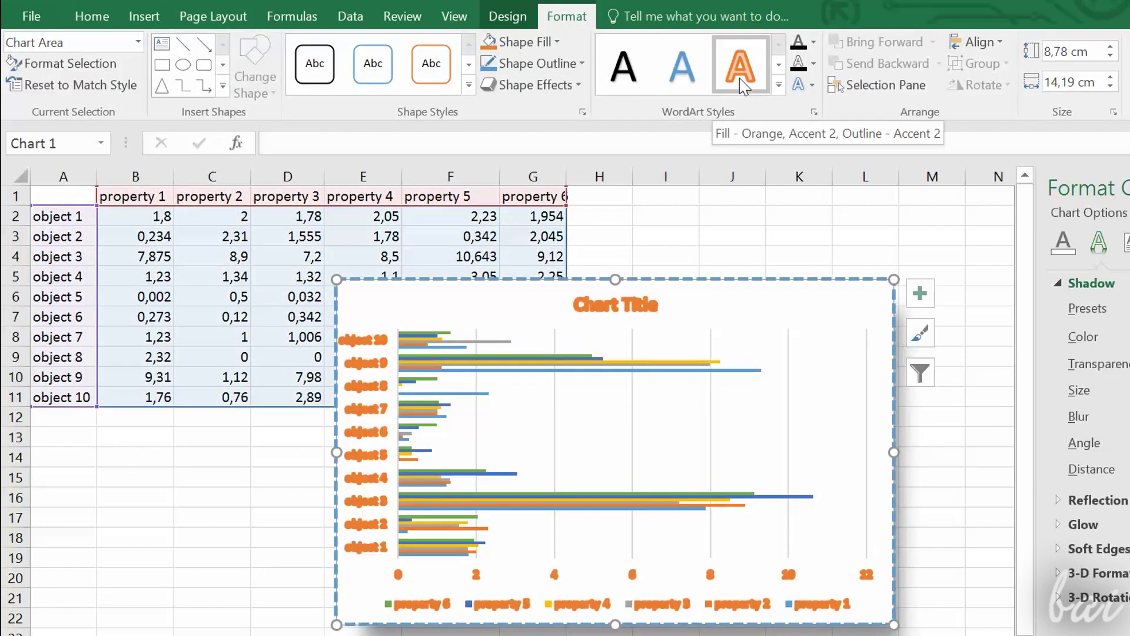
pyautogui.scroll(-1, 742, 76)
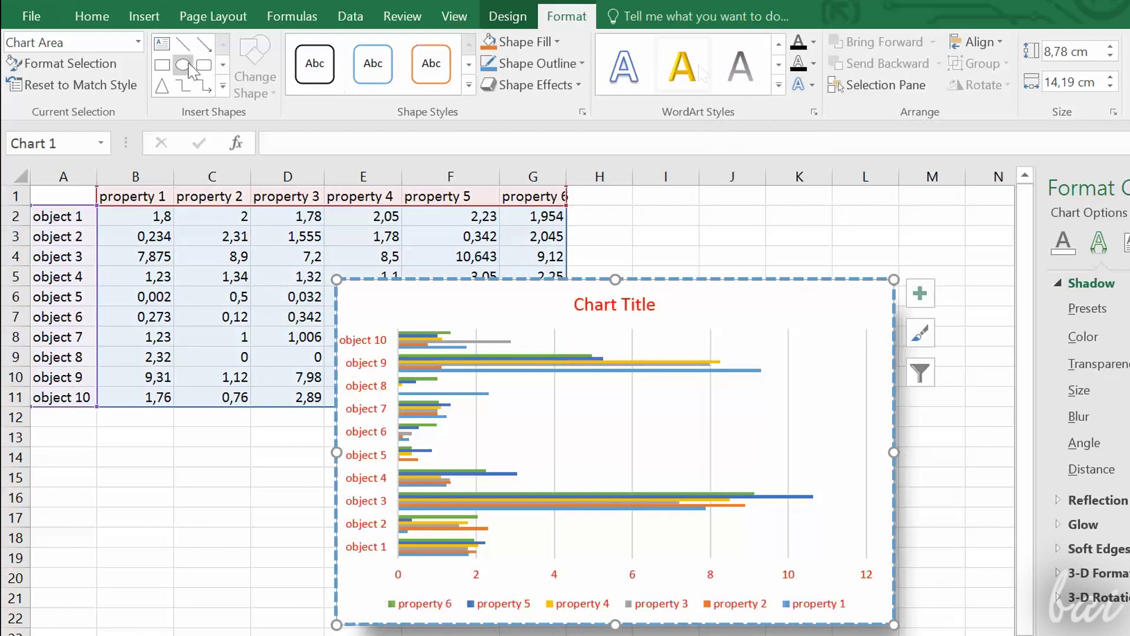
# - Move the chart legend slightly upward and make it wider and taller
pyautogui.moveTo(560, 286); pyautogui.dragTo(677, 323)
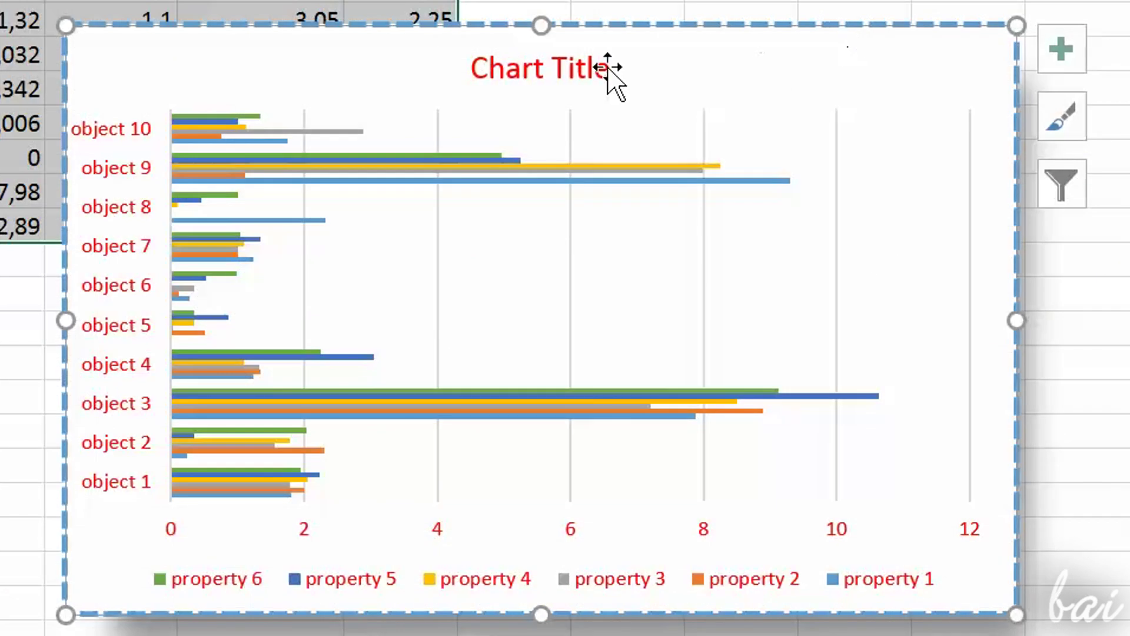
pyautogui.click(585, 73)
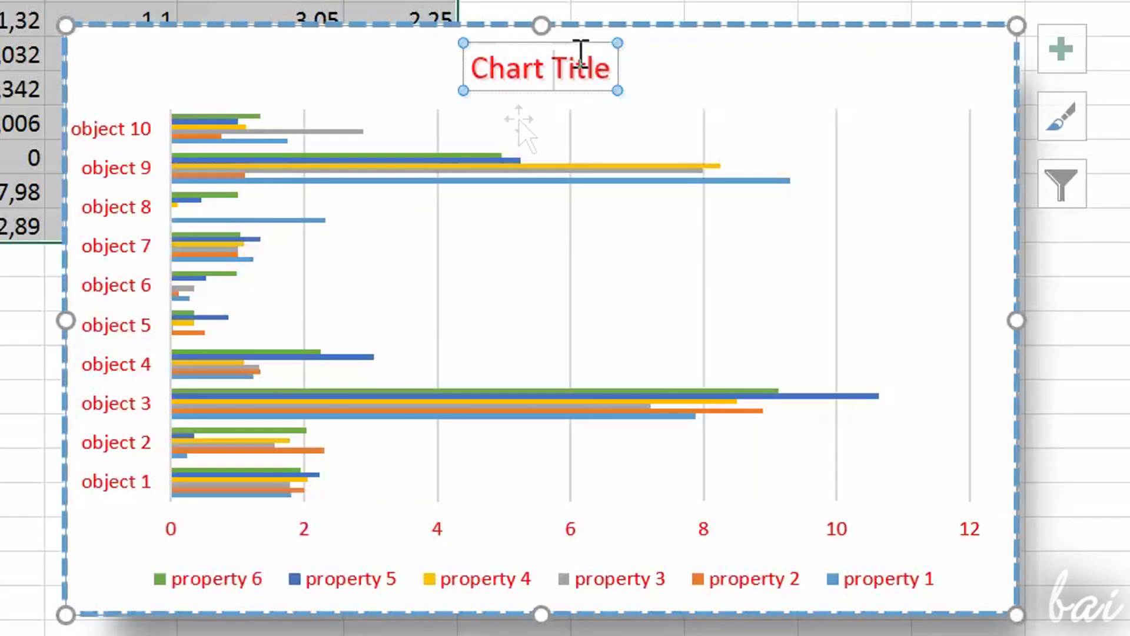
pyautogui.click(644, 580)
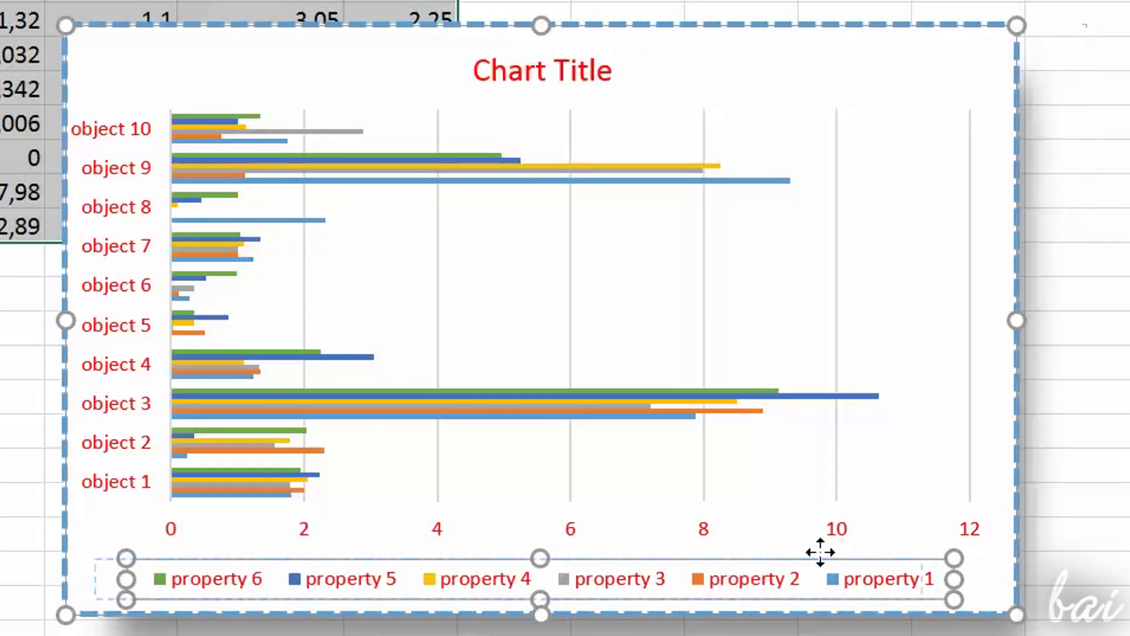
pyautogui.moveTo(860, 552); pyautogui.dragTo(869, 551)
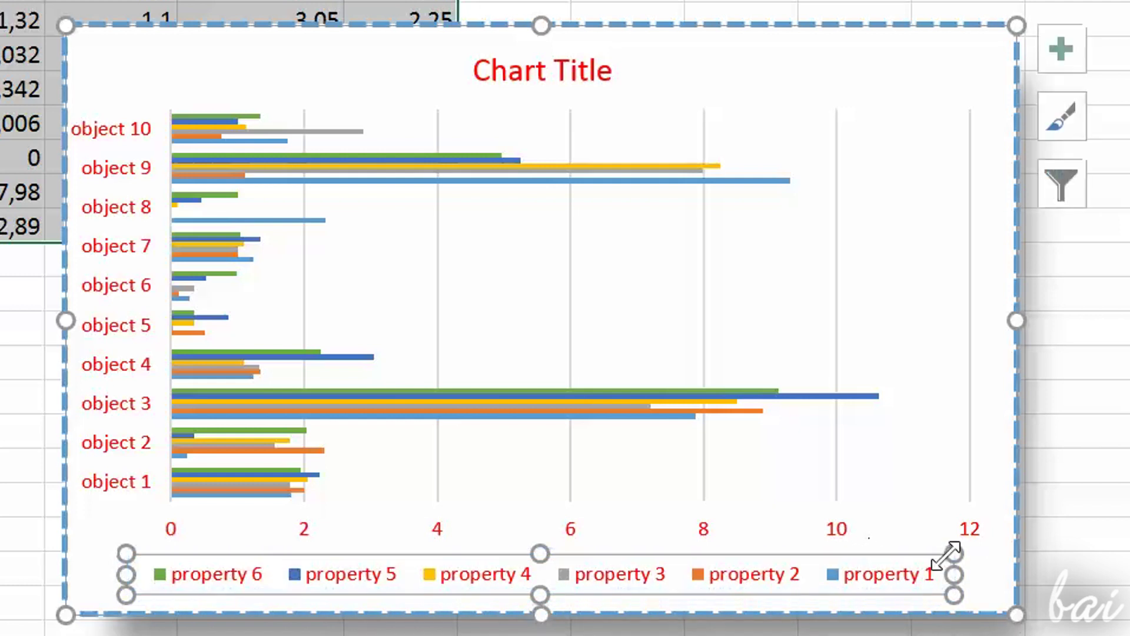
pyautogui.moveTo(953, 556); pyautogui.dragTo(970, 528)
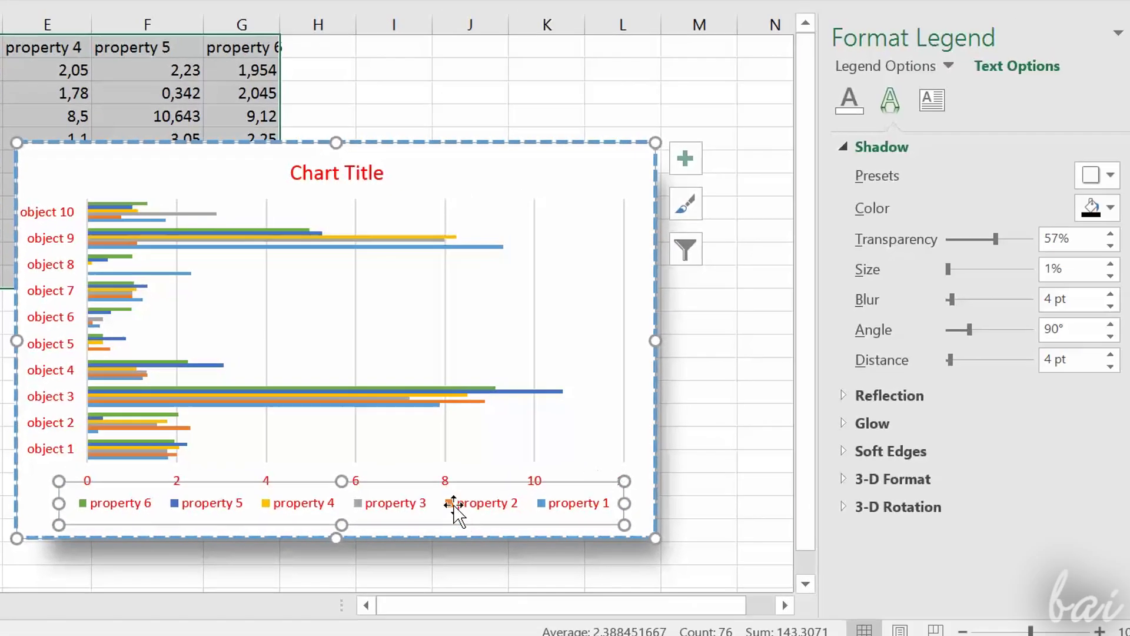
# - Try gradient and picture fills on the legend text, settling on a pattern fill
pyautogui.click(1049, 44)
pyautogui.click(872, 241)
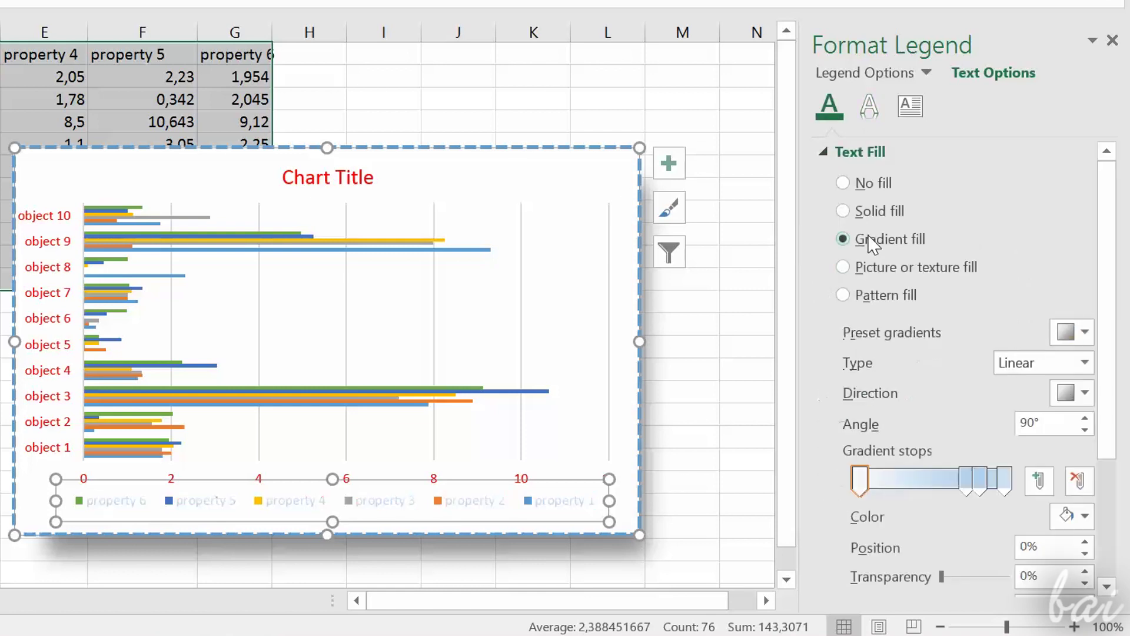
pyautogui.click(881, 265)
pyautogui.click(876, 303)
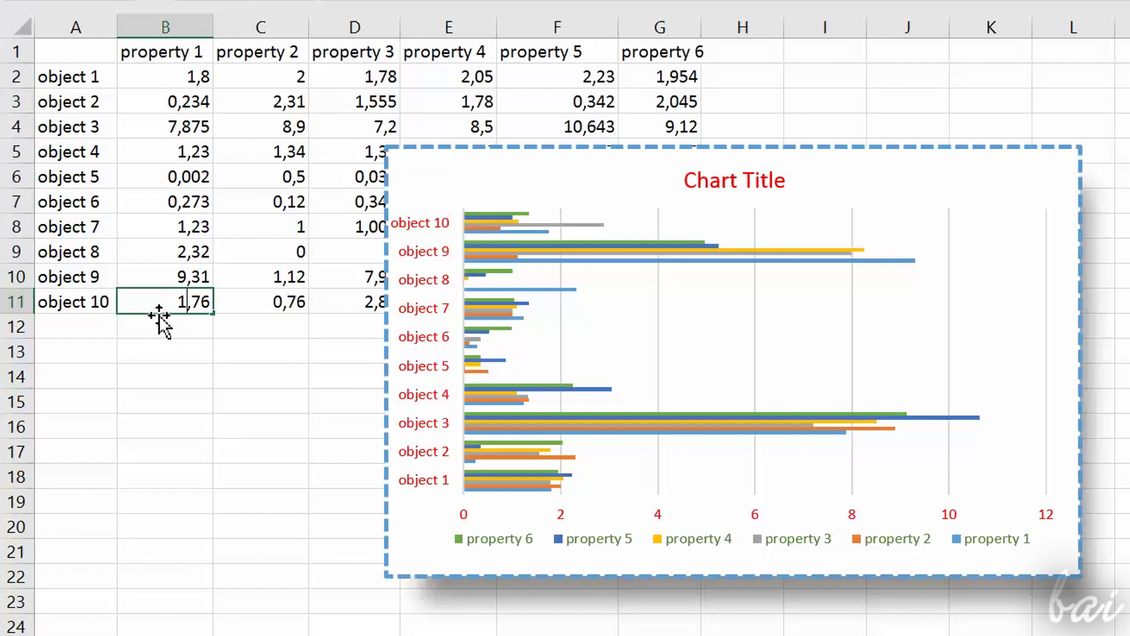
# - Set B11 to 11,76 and C11 to 10 for object 10, then select the chart
pyautogui.press('F2')
pyautogui.press('Left')
pyautogui.press('Left')
pyautogui.press('Left')
pyautogui.write('1')
pyautogui.press('Return')
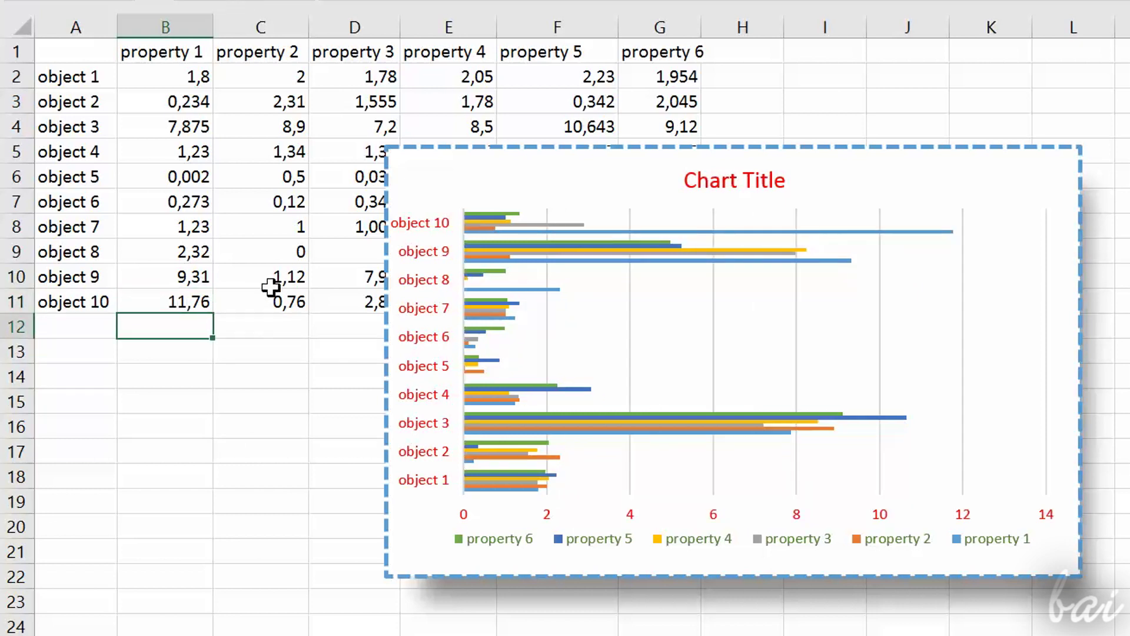
pyautogui.click(272, 303)
pyautogui.rightClick(318, 301)
pyautogui.write('10')
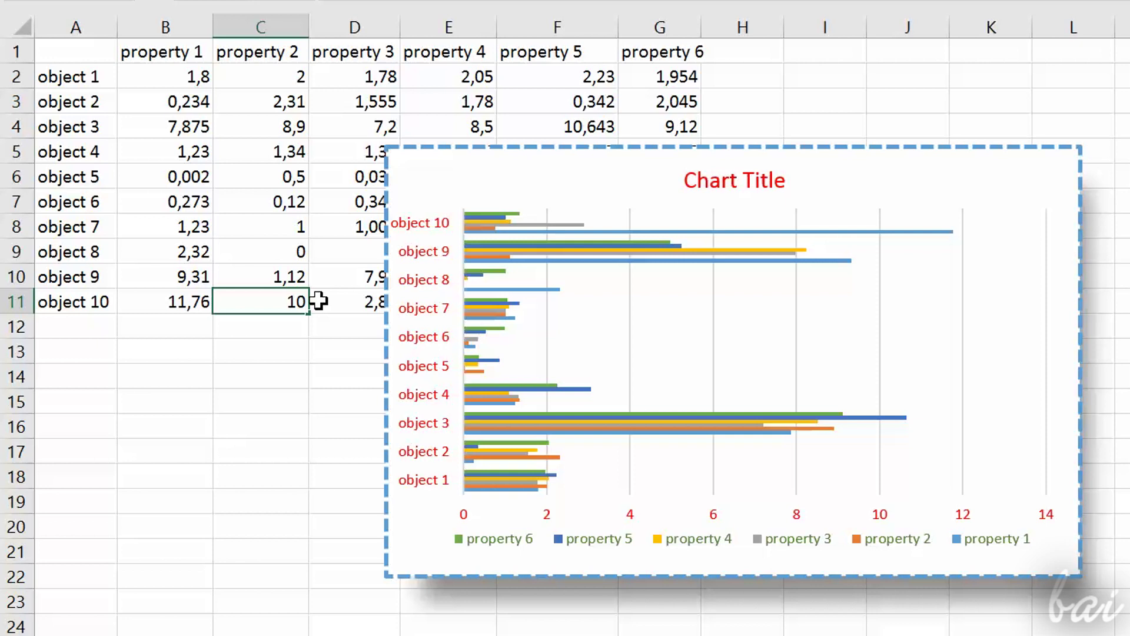
pyautogui.press('Return')
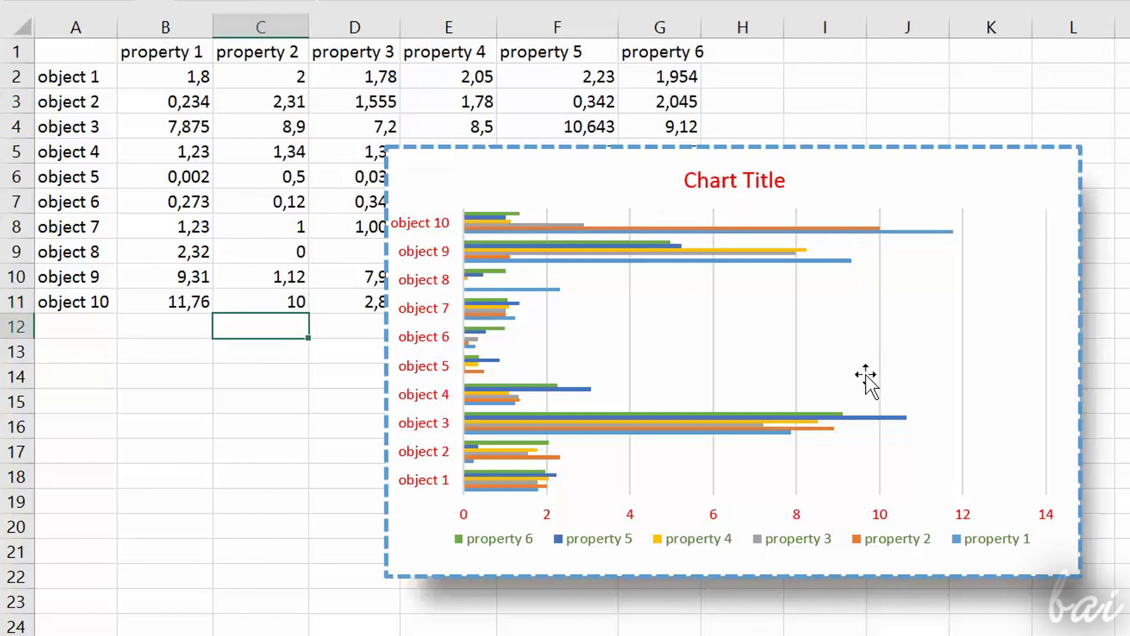
pyautogui.doubleClick(953, 231)
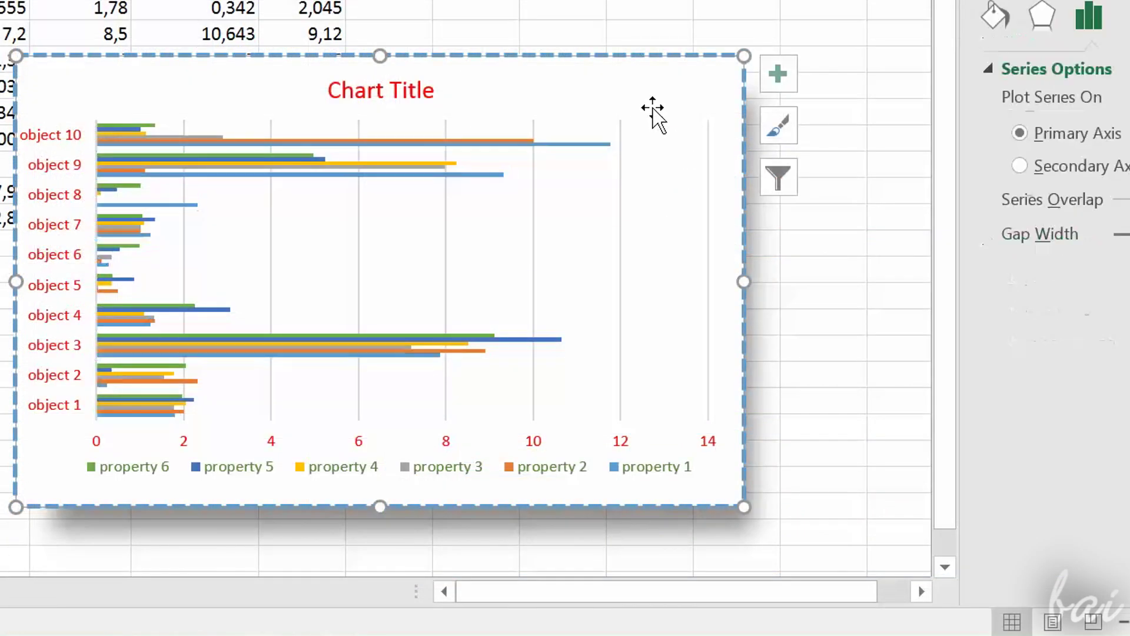
# - Toggle axis titles, data labels and a data table on and off in the chart's elements list
pyautogui.click(653, 115)
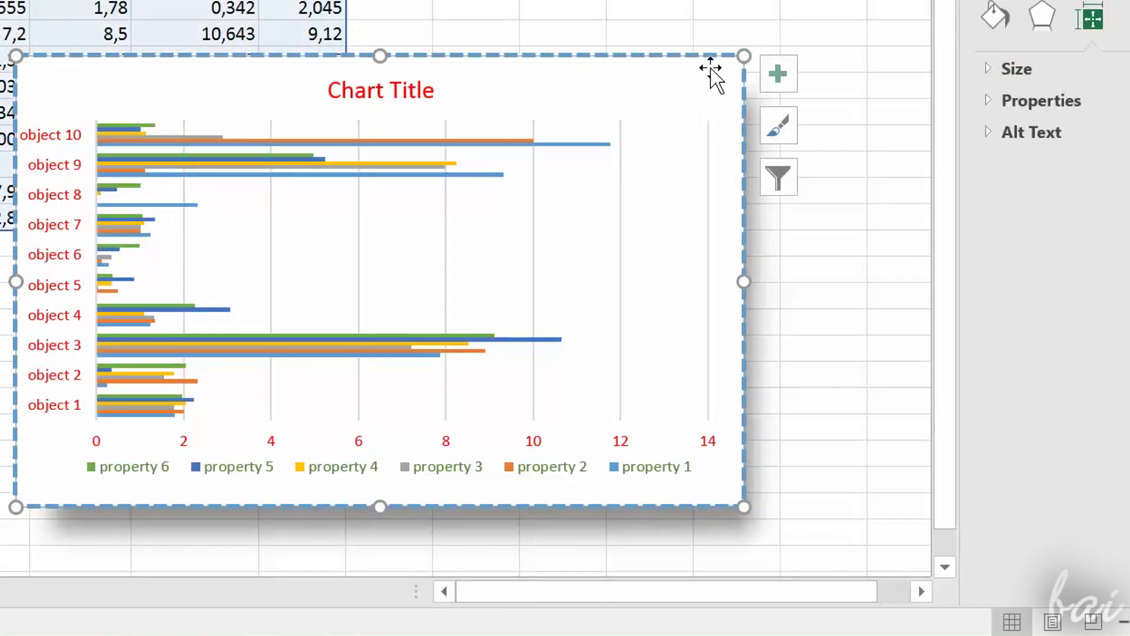
pyautogui.click(779, 74)
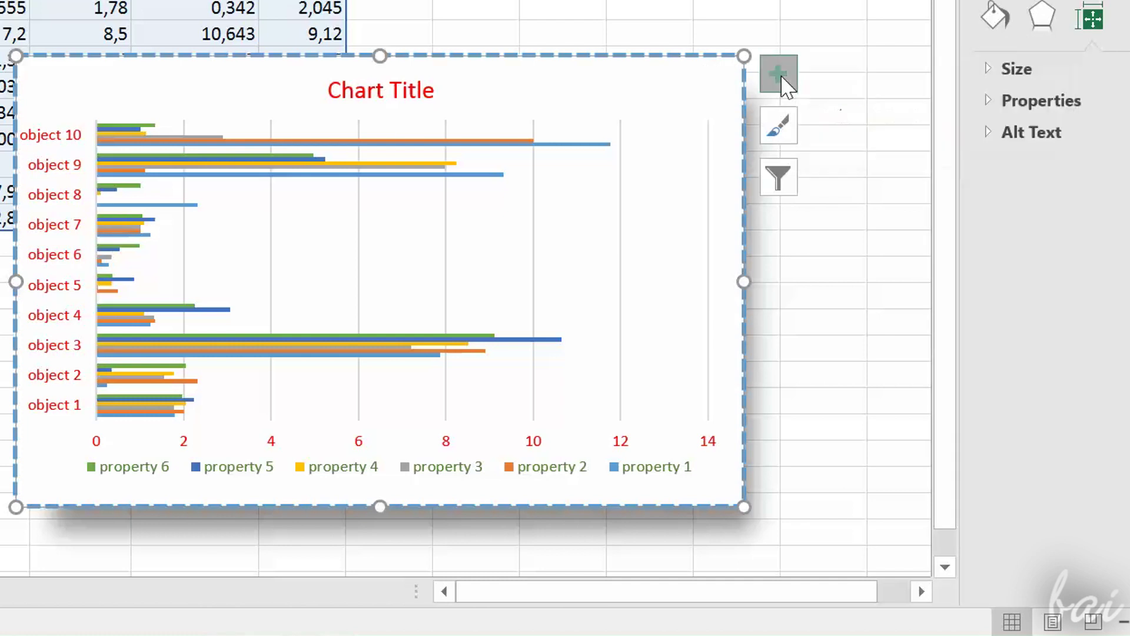
pyautogui.click(834, 131)
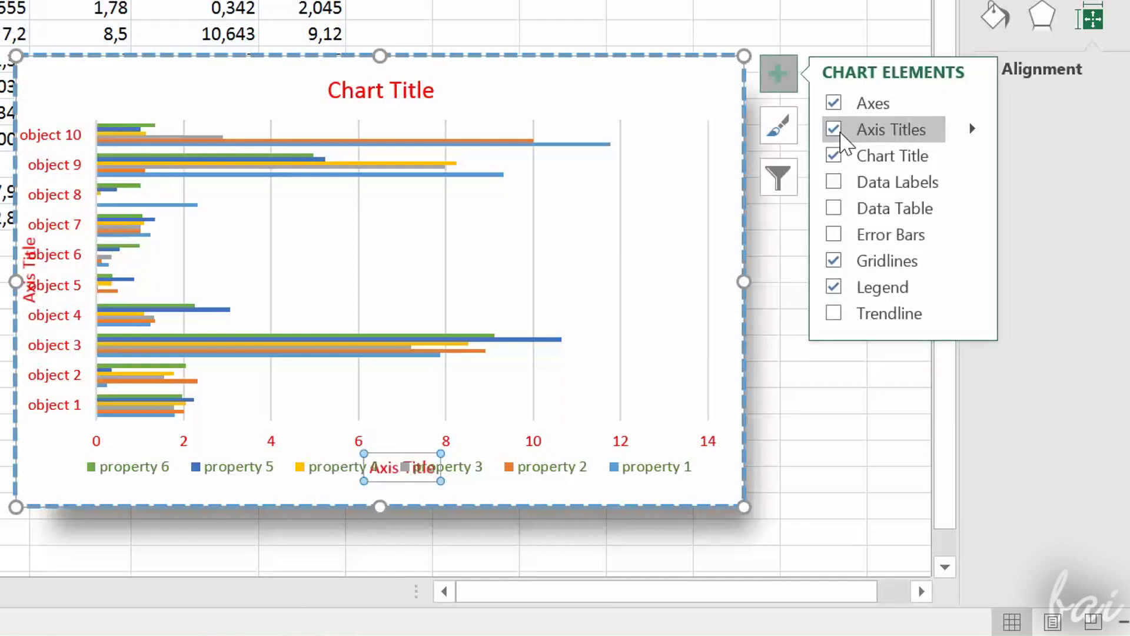
pyautogui.click(835, 131)
pyautogui.click(835, 183)
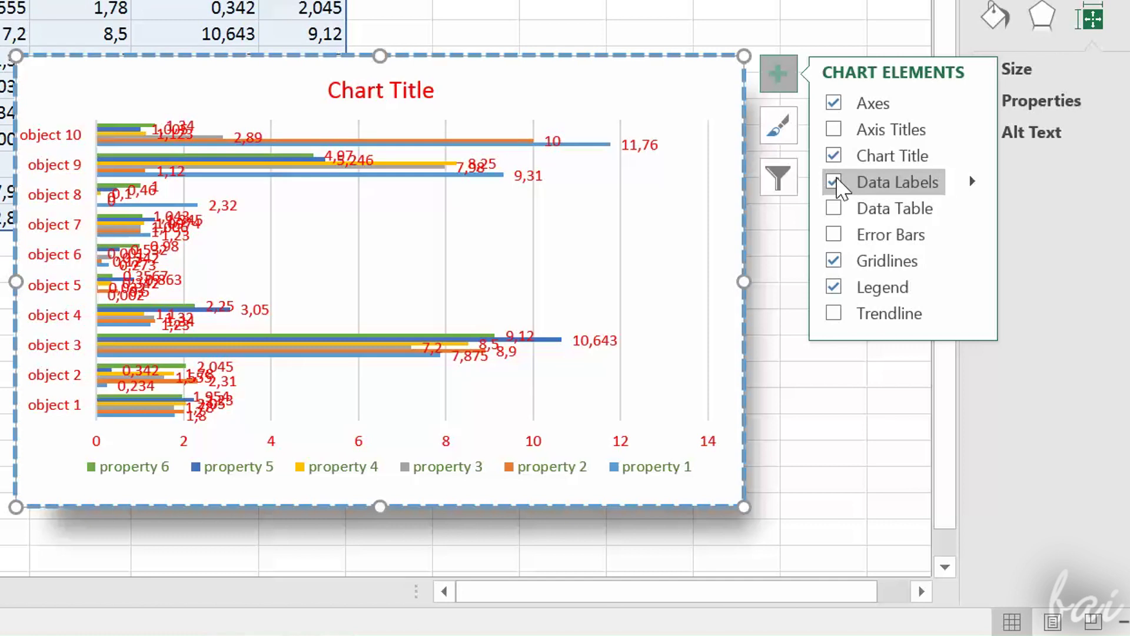
pyautogui.click(835, 182)
pyautogui.click(835, 208)
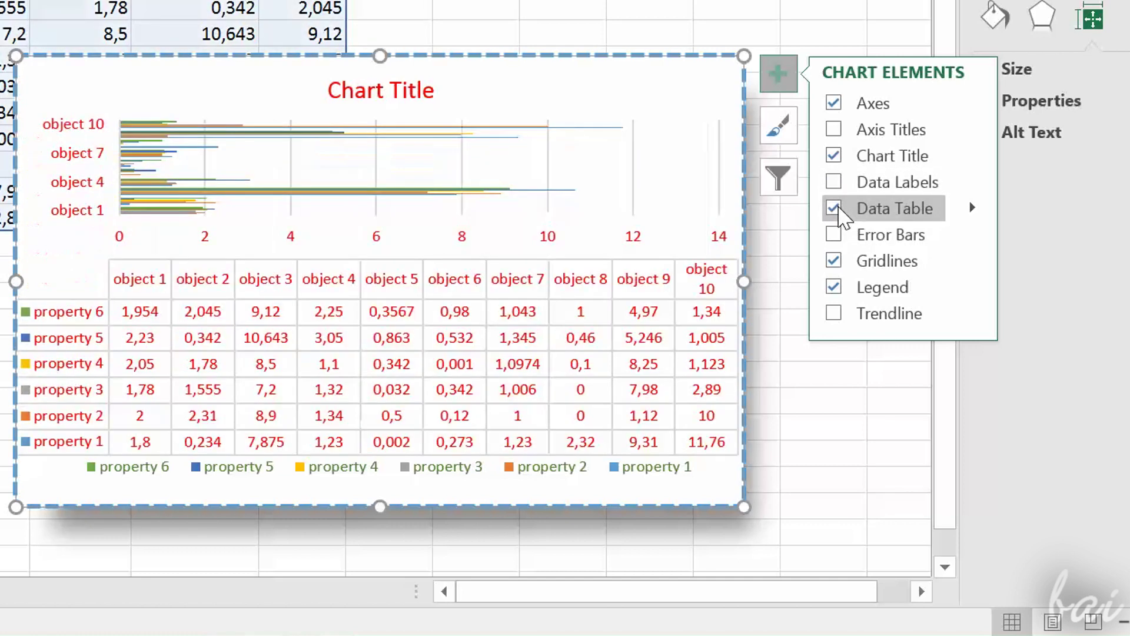
pyautogui.click(834, 208)
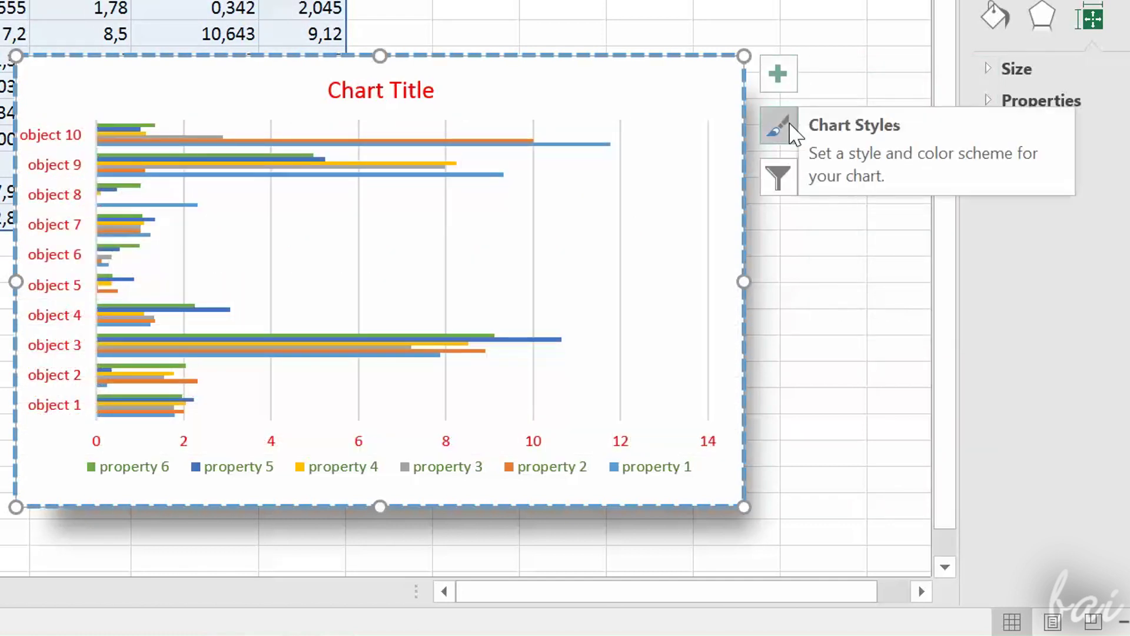
# - Preview the chart style choices, then hide and restore the property 2 series with chart filters
pyautogui.click(792, 131)
pyautogui.click(789, 127)
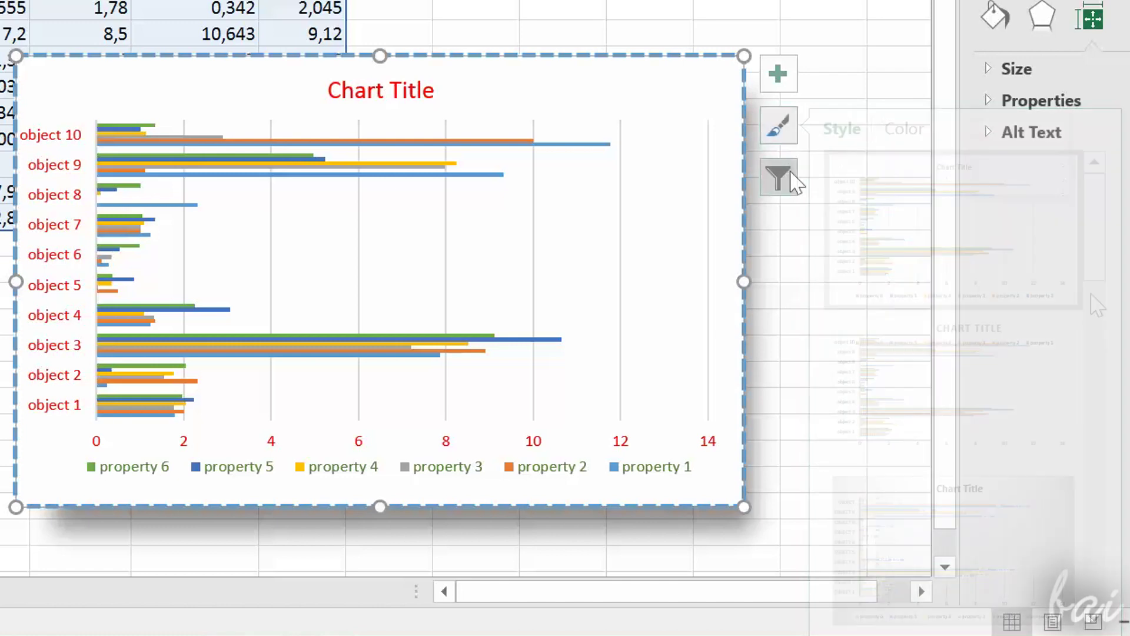
pyautogui.click(792, 179)
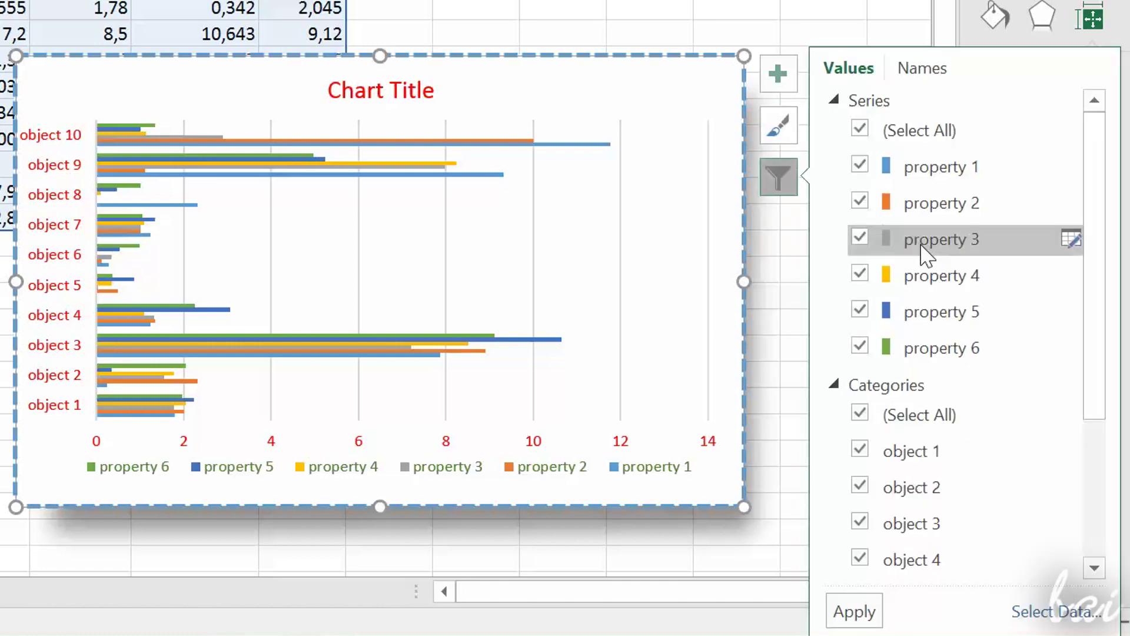
pyautogui.click(860, 202)
pyautogui.click(857, 203)
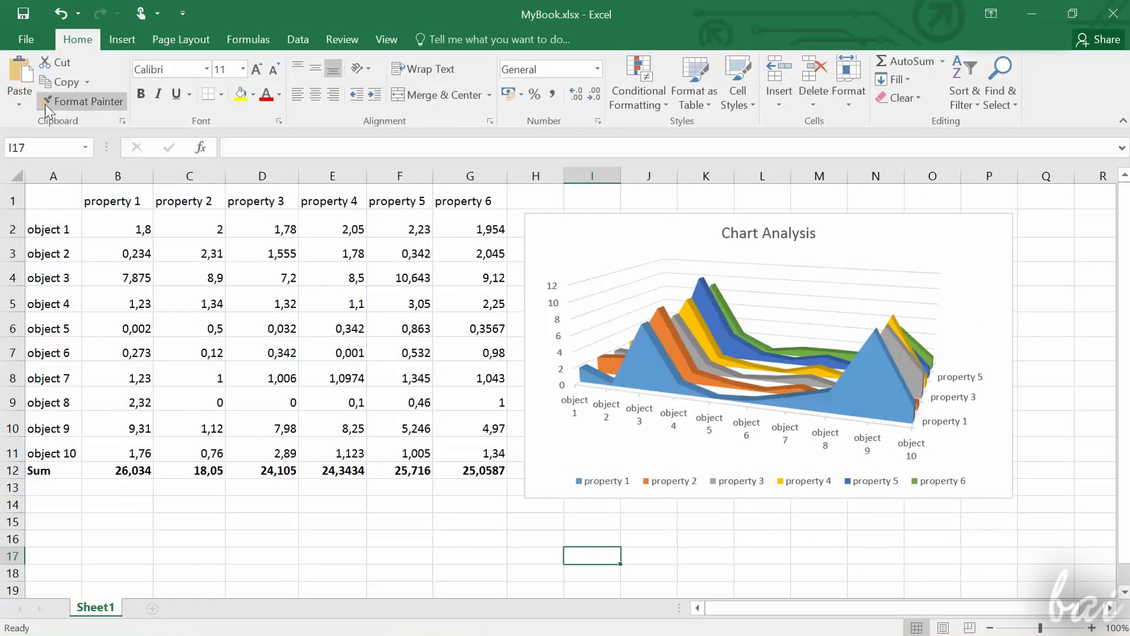
# - Save the workbook as MyBook.xlsx in the Desktop folder
pyautogui.click(26, 39)
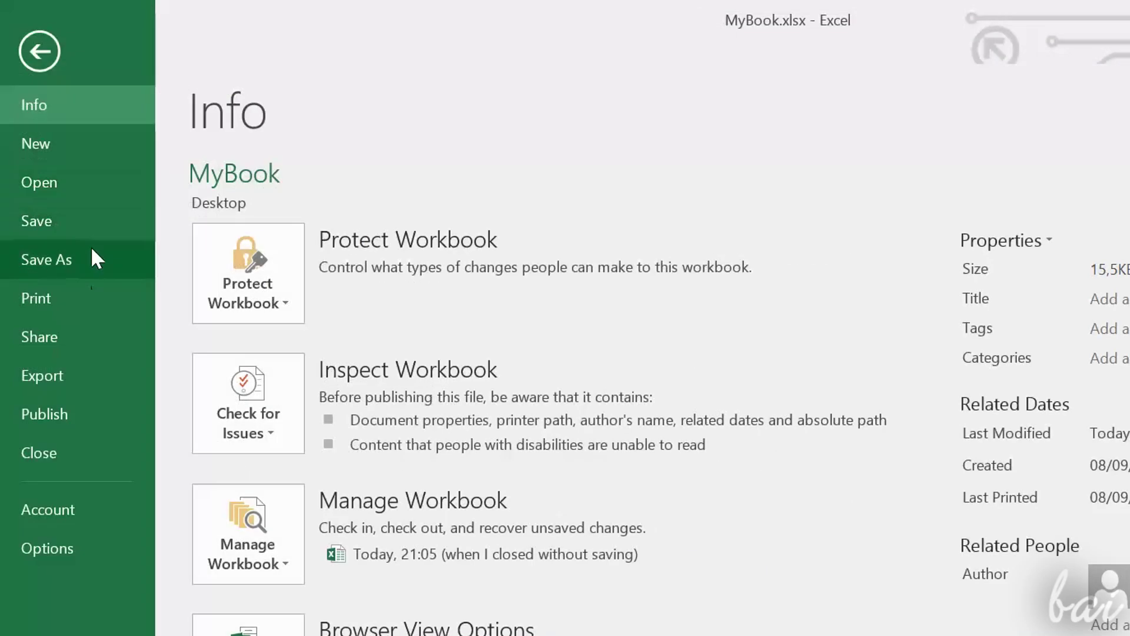
pyautogui.click(65, 186)
pyautogui.click(708, 255)
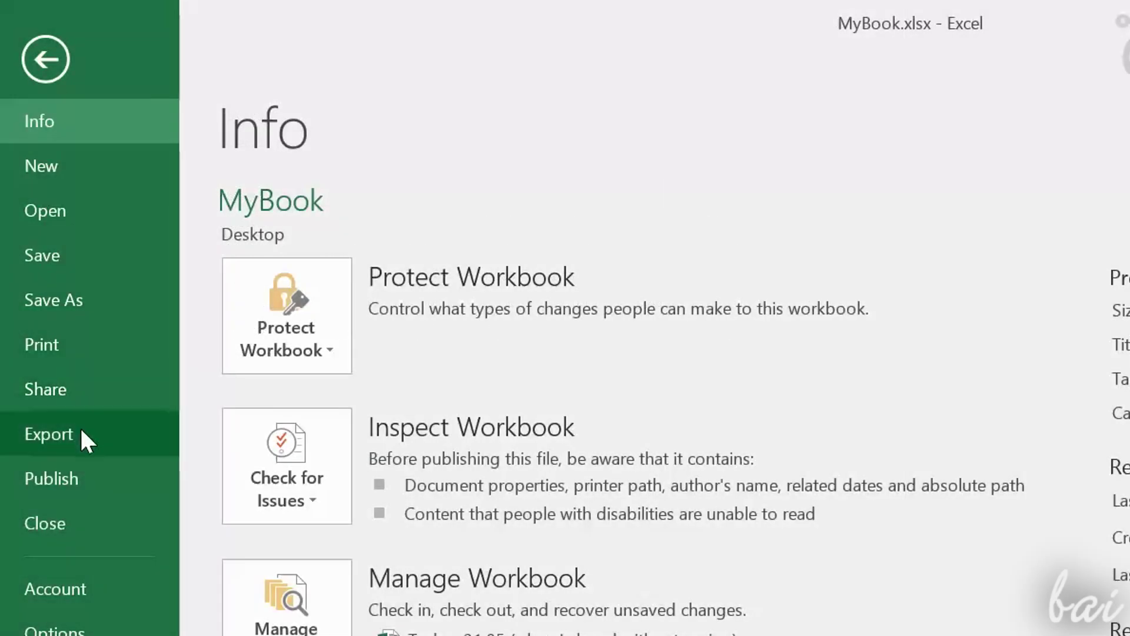
# - Create a PDF/XPS export of the workbook as MyBook.pdf
pyautogui.click(79, 426)
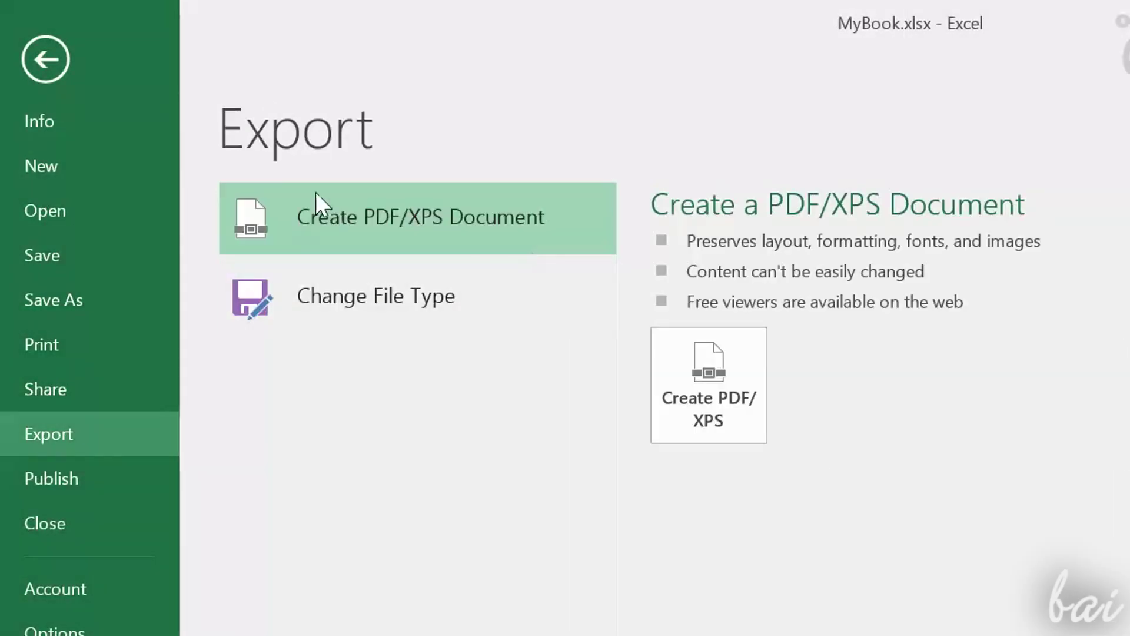
pyautogui.click(724, 424)
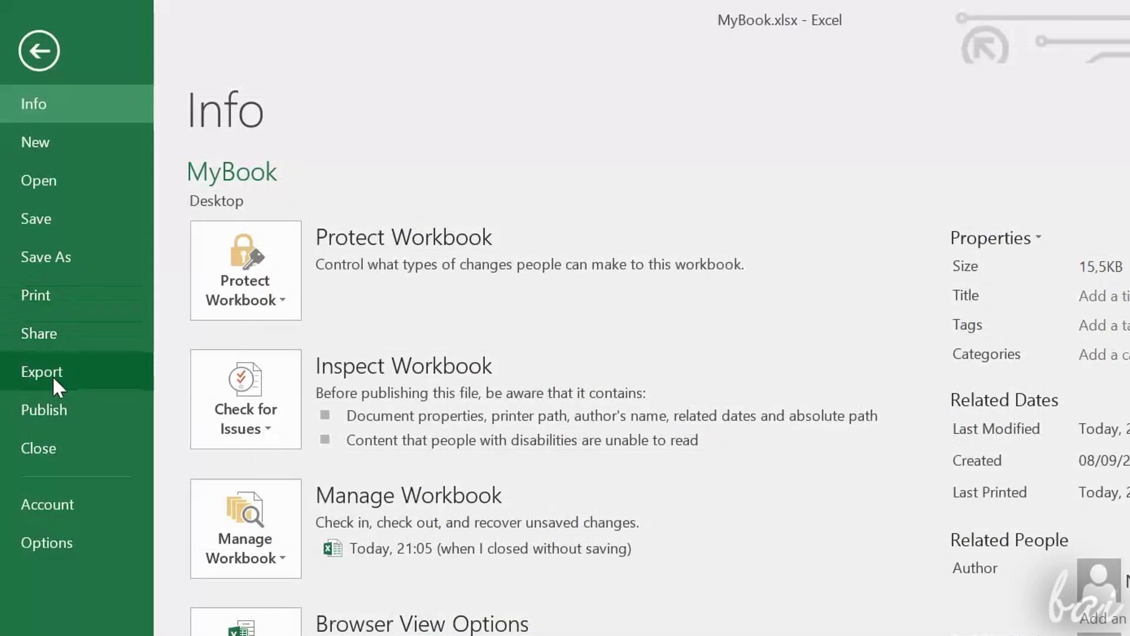
# - Change the file type to CSV (Comma delimited) and open Save As for MyBook.csv
pyautogui.click(52, 376)
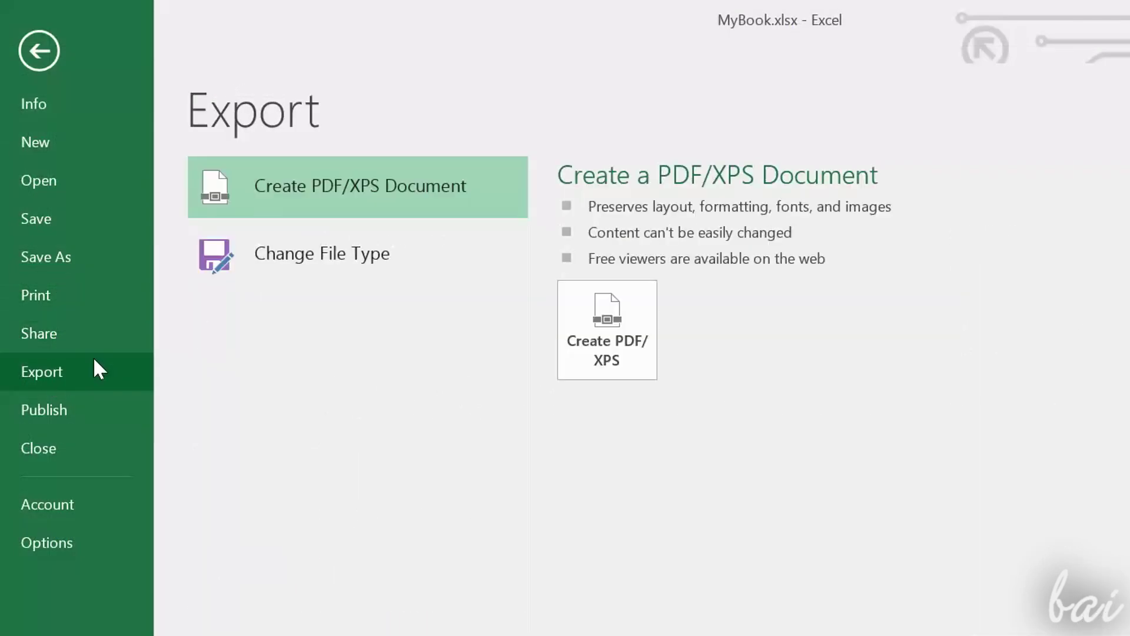
pyautogui.click(285, 253)
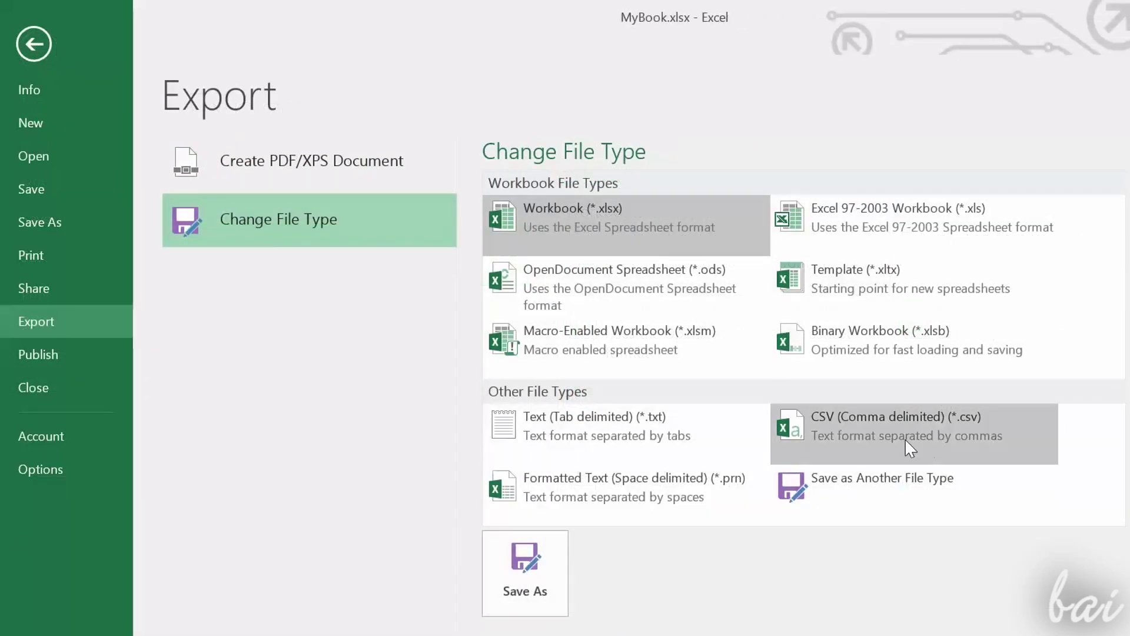
pyautogui.click(905, 438)
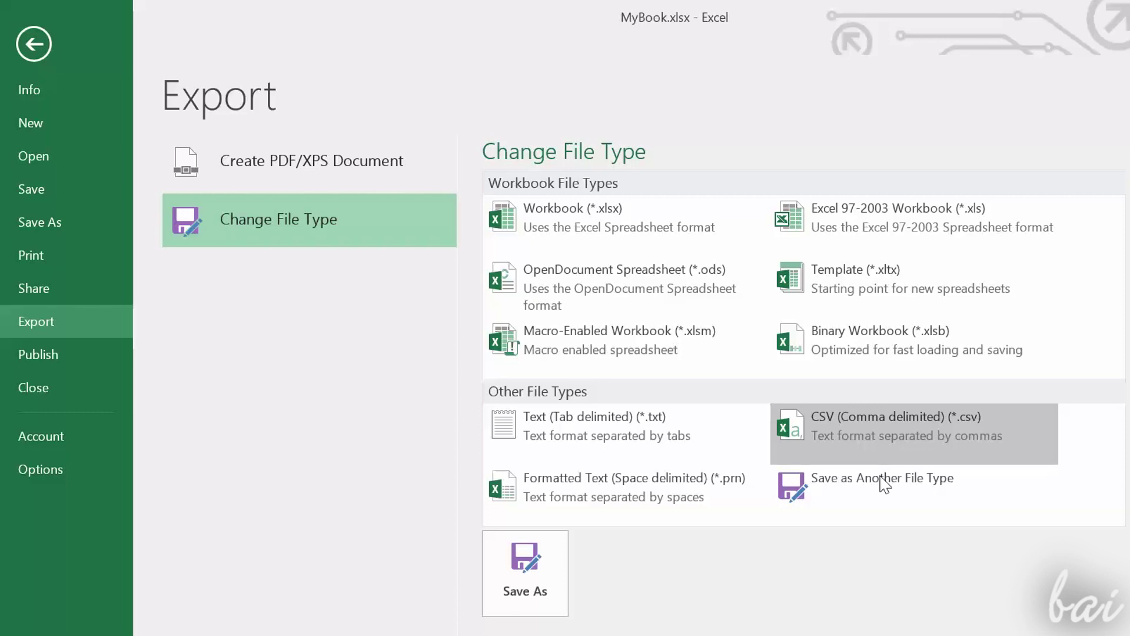
pyautogui.click(515, 568)
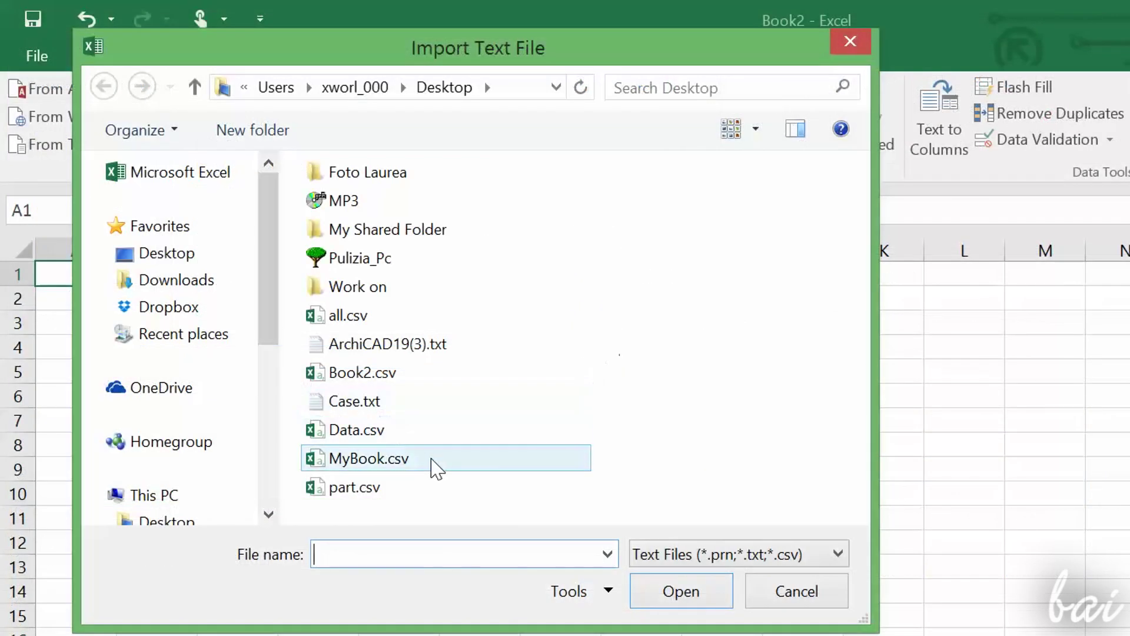
# - Import MyBook.csv into Book2 with semicolon delimiters, placing the data in the sheet
pyautogui.click(434, 463)
pyautogui.click(711, 606)
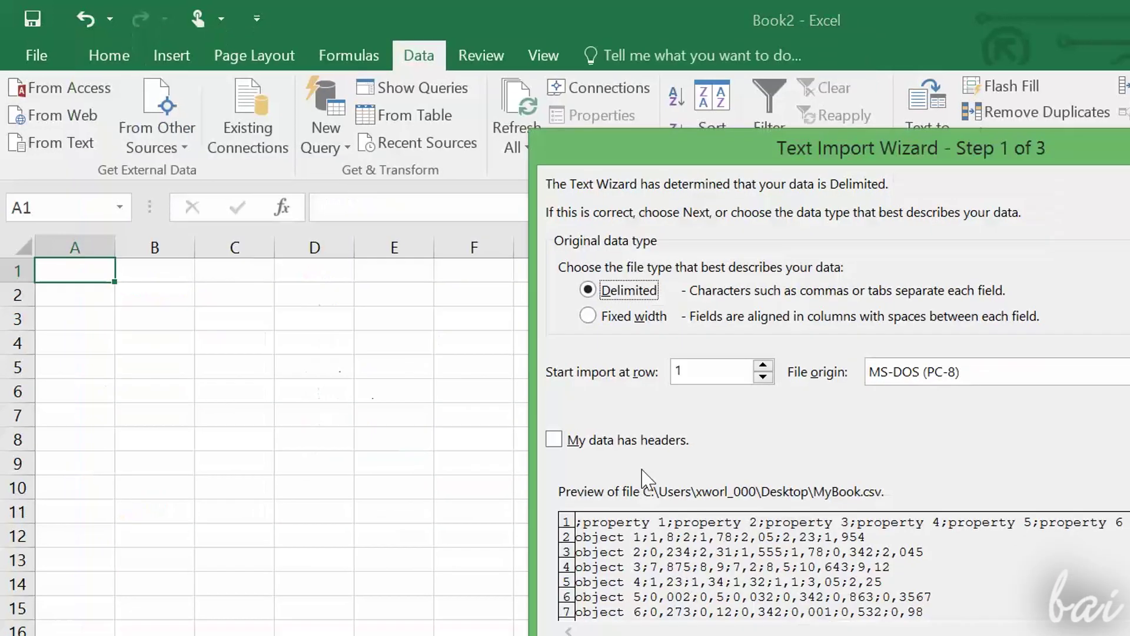
pyautogui.click(967, 596)
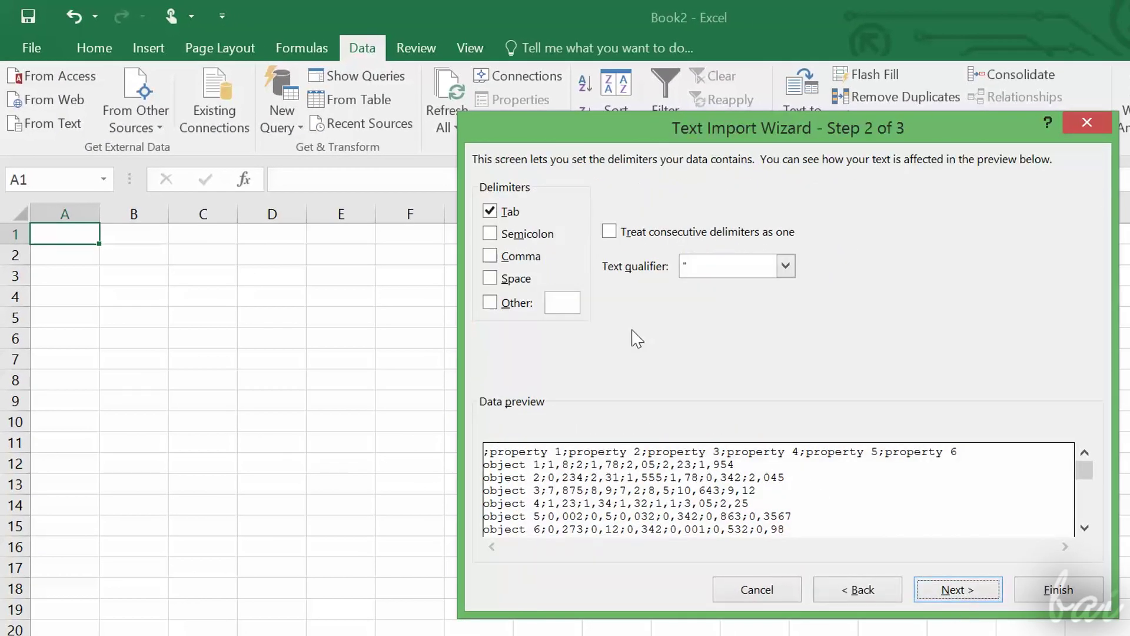
pyautogui.click(537, 241)
pyautogui.click(960, 591)
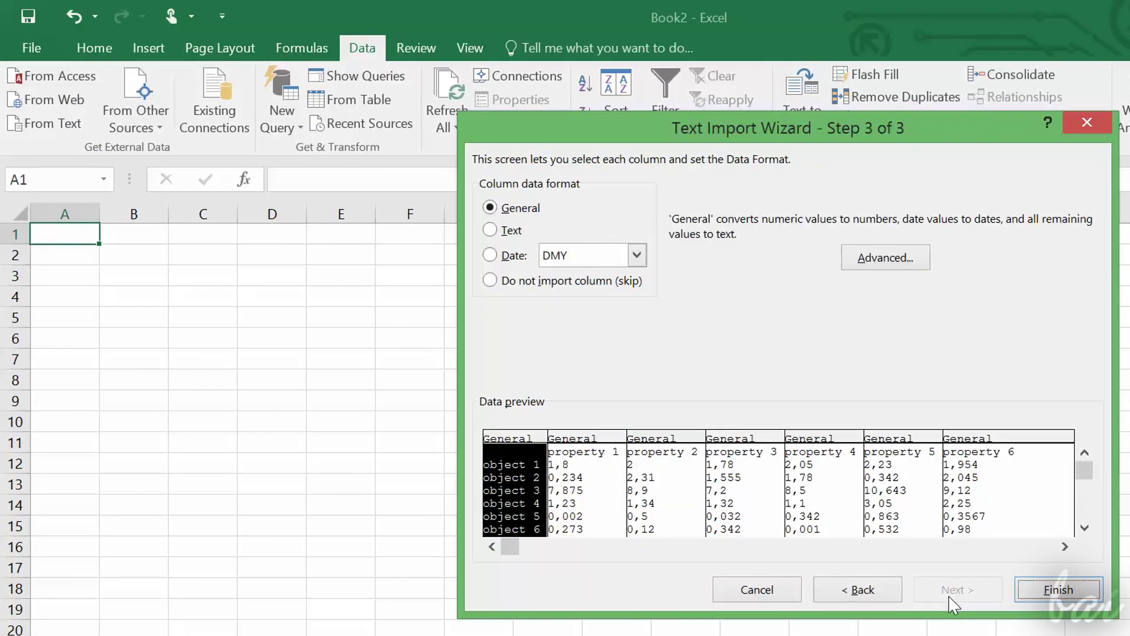
pyautogui.click(1027, 591)
pyautogui.click(789, 492)
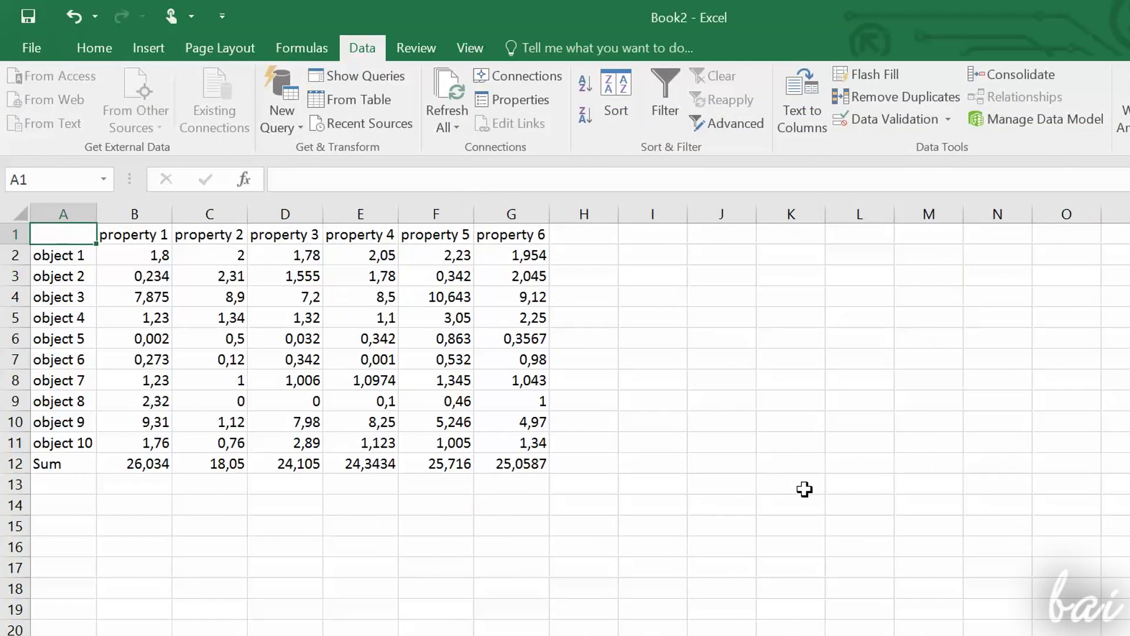